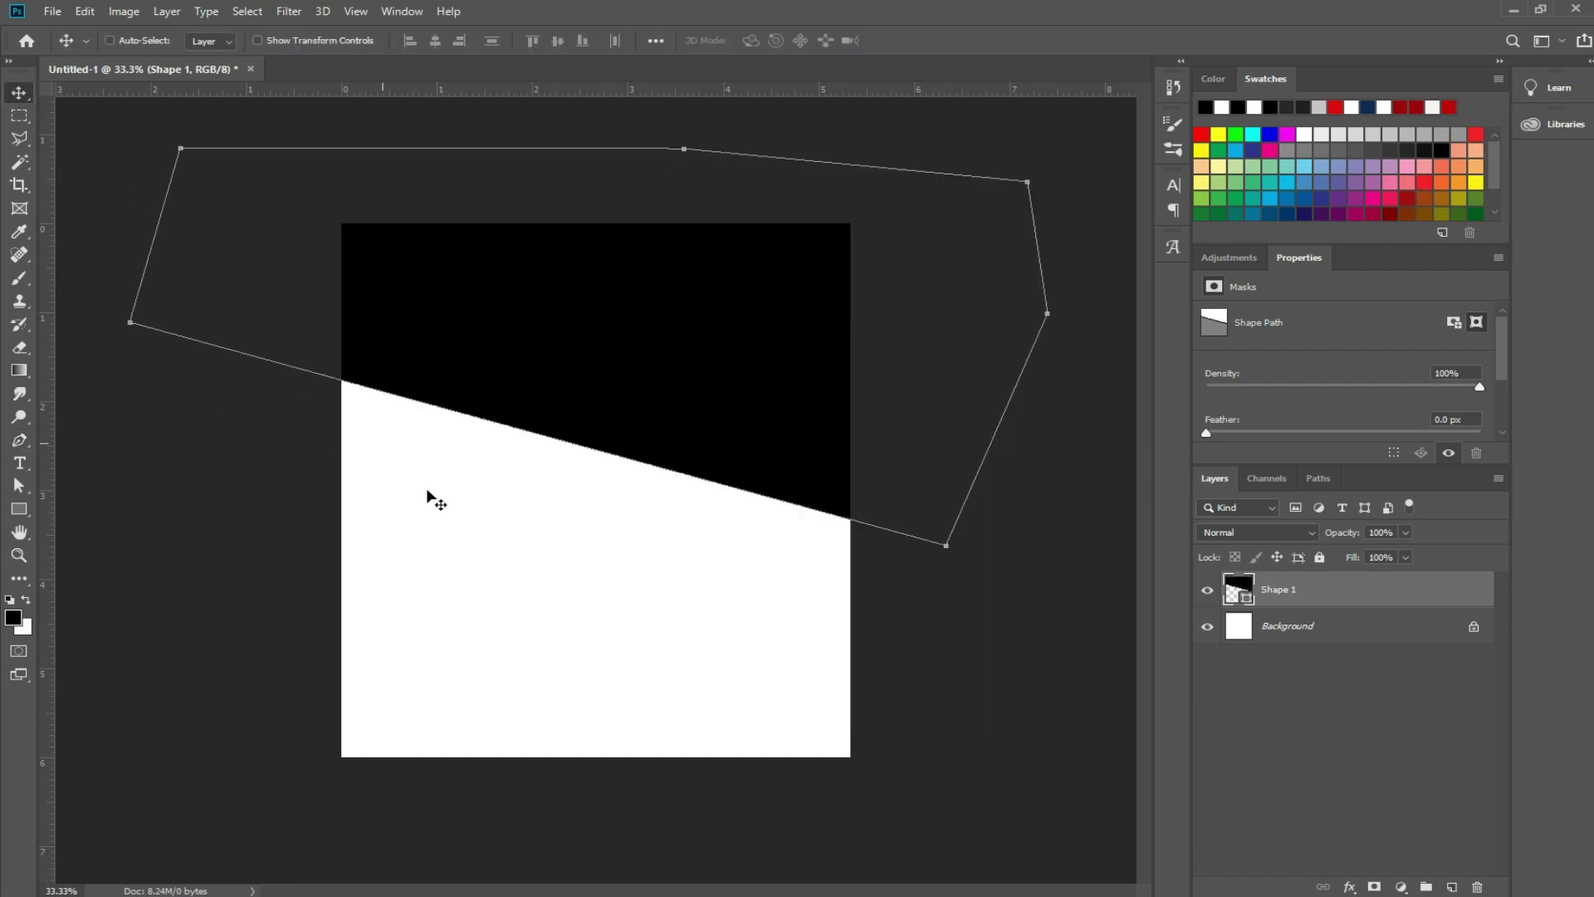
- Add a new empty layer above the dark diagonal shape layer
key(ctrl+shift+alt+n)
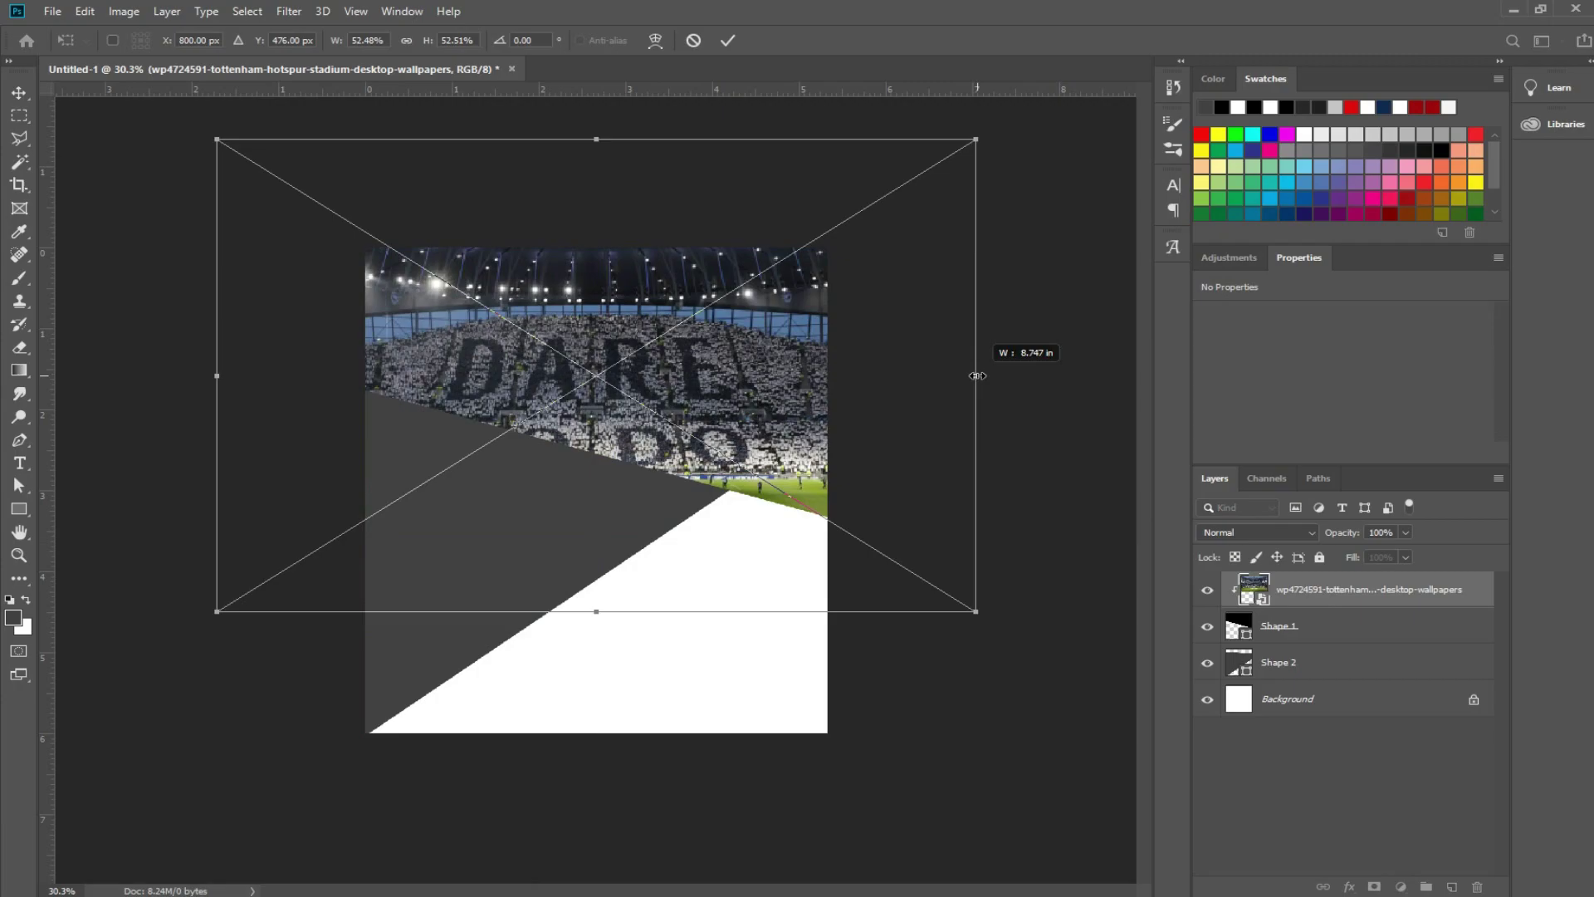
- Place the stadium wallpaper, then scale the Son render to 13% and move it up-right
drag(637, 367, 538, 321)
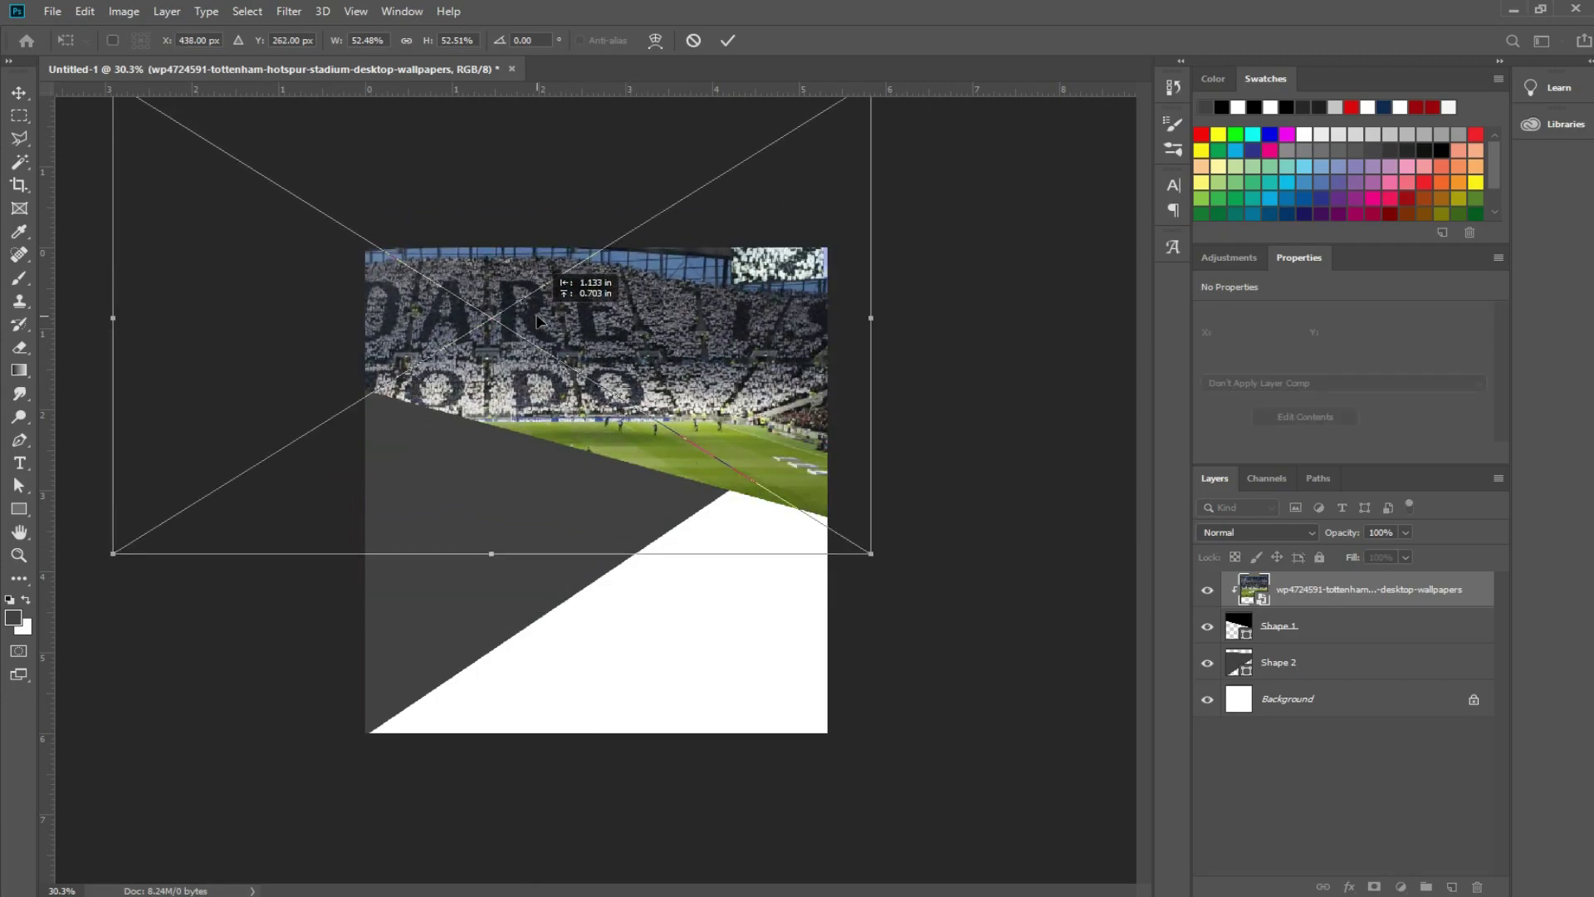
key(Return)
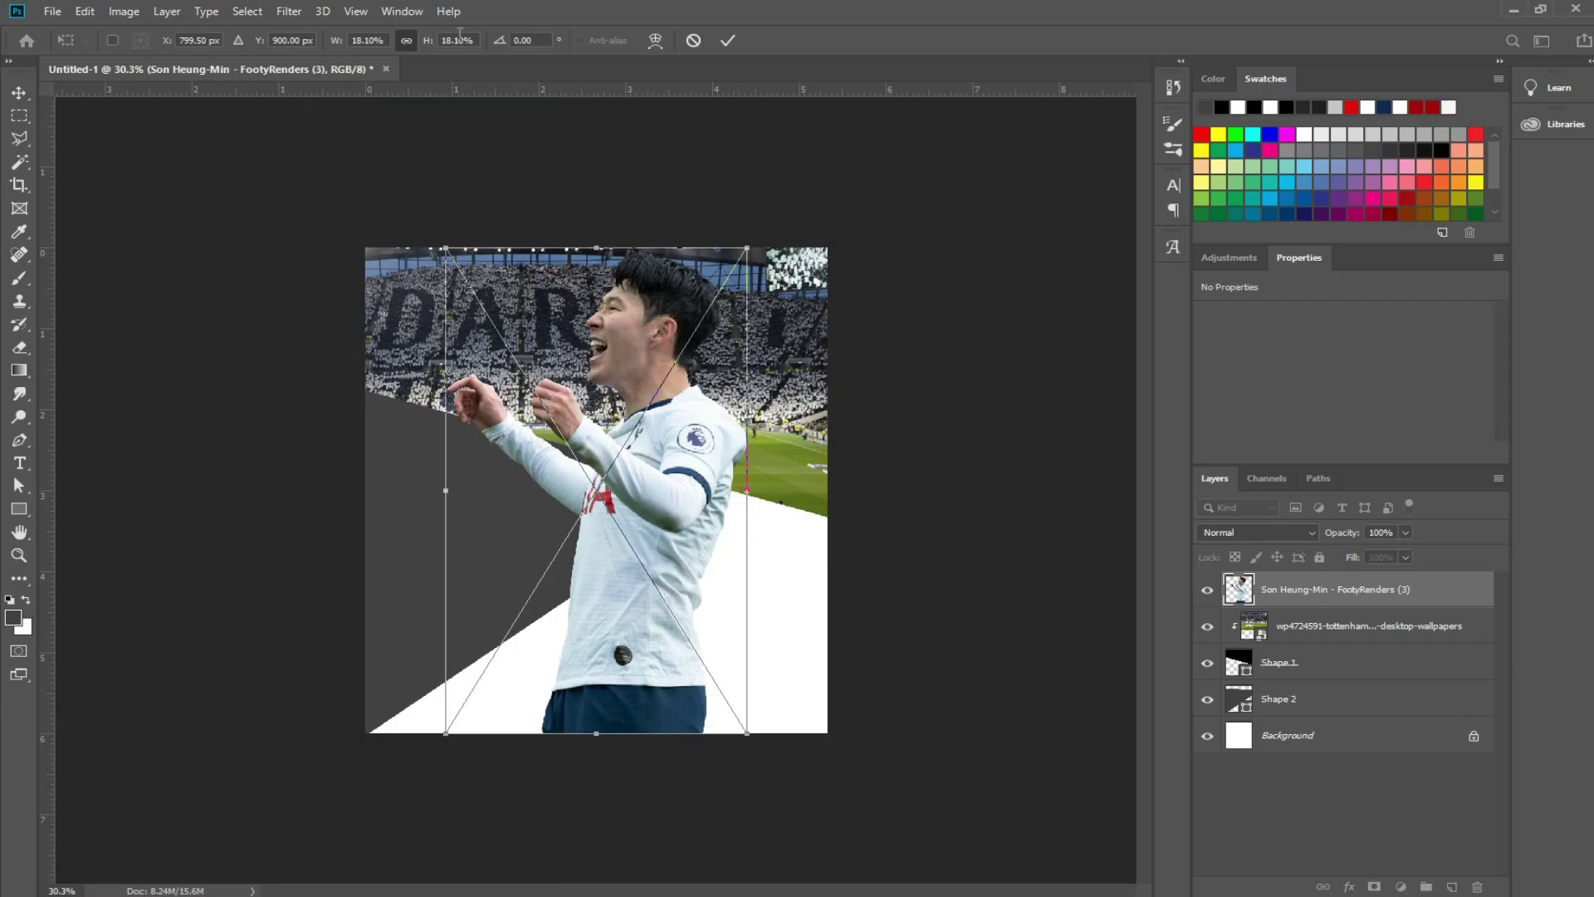
text(13)
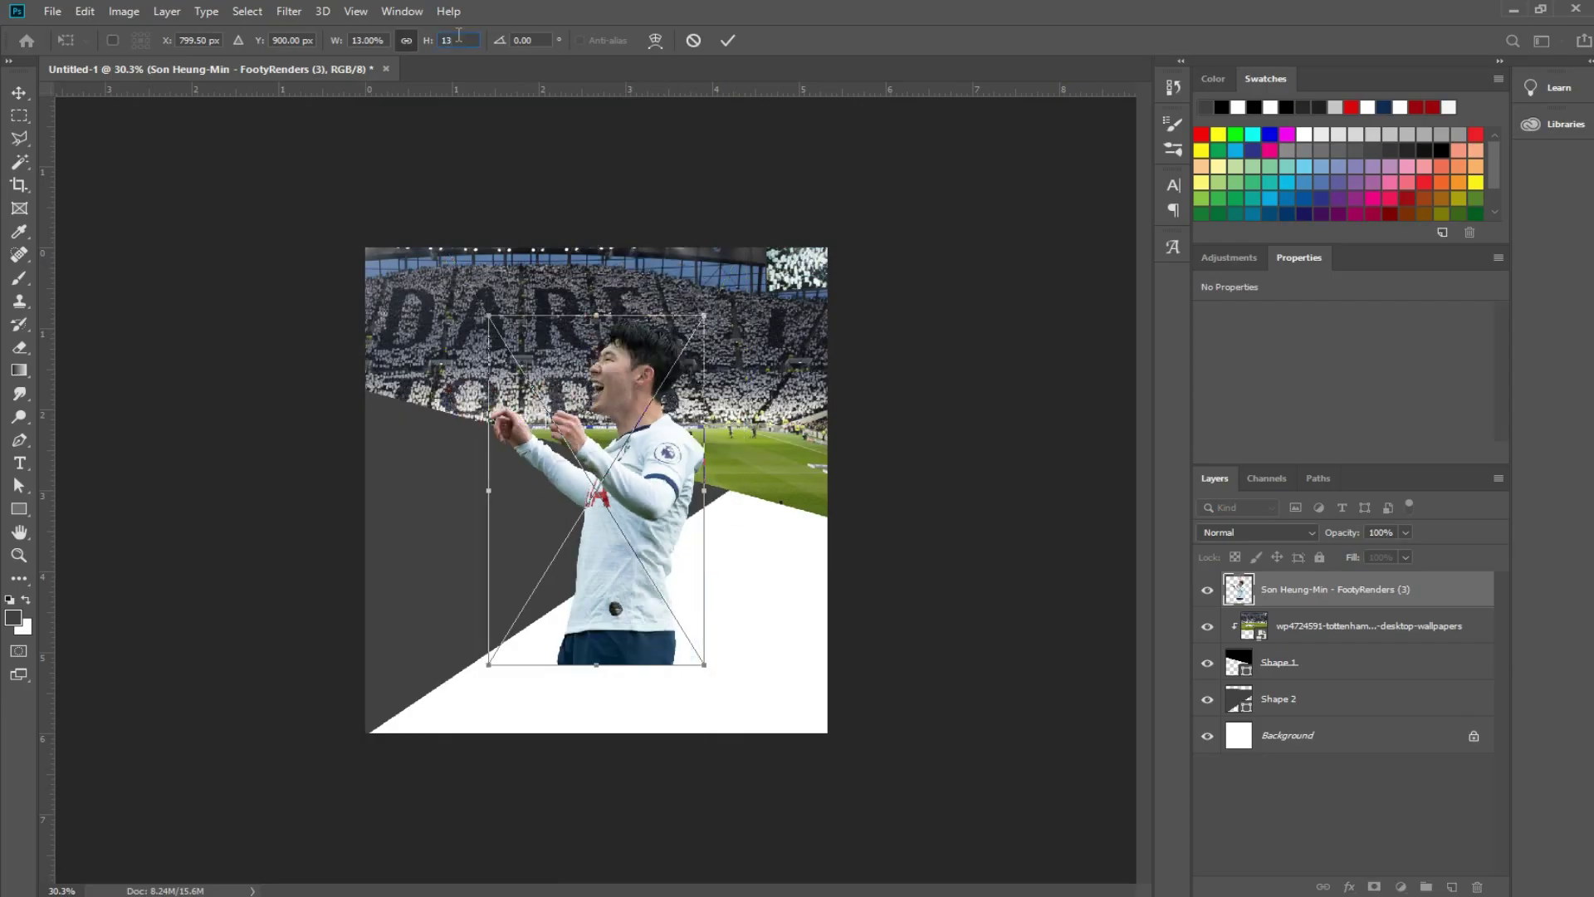
key(Return)
mouse_move(614, 465)
mouse_down()
mouse_move(706, 406)
mouse_move(671, 520)
mouse_up()
- Add a grey Solid Color fill layer (787878) above the Background
shift+click(1278, 662)
click(1286, 735)
click(1400, 887)
click(1465, 574)
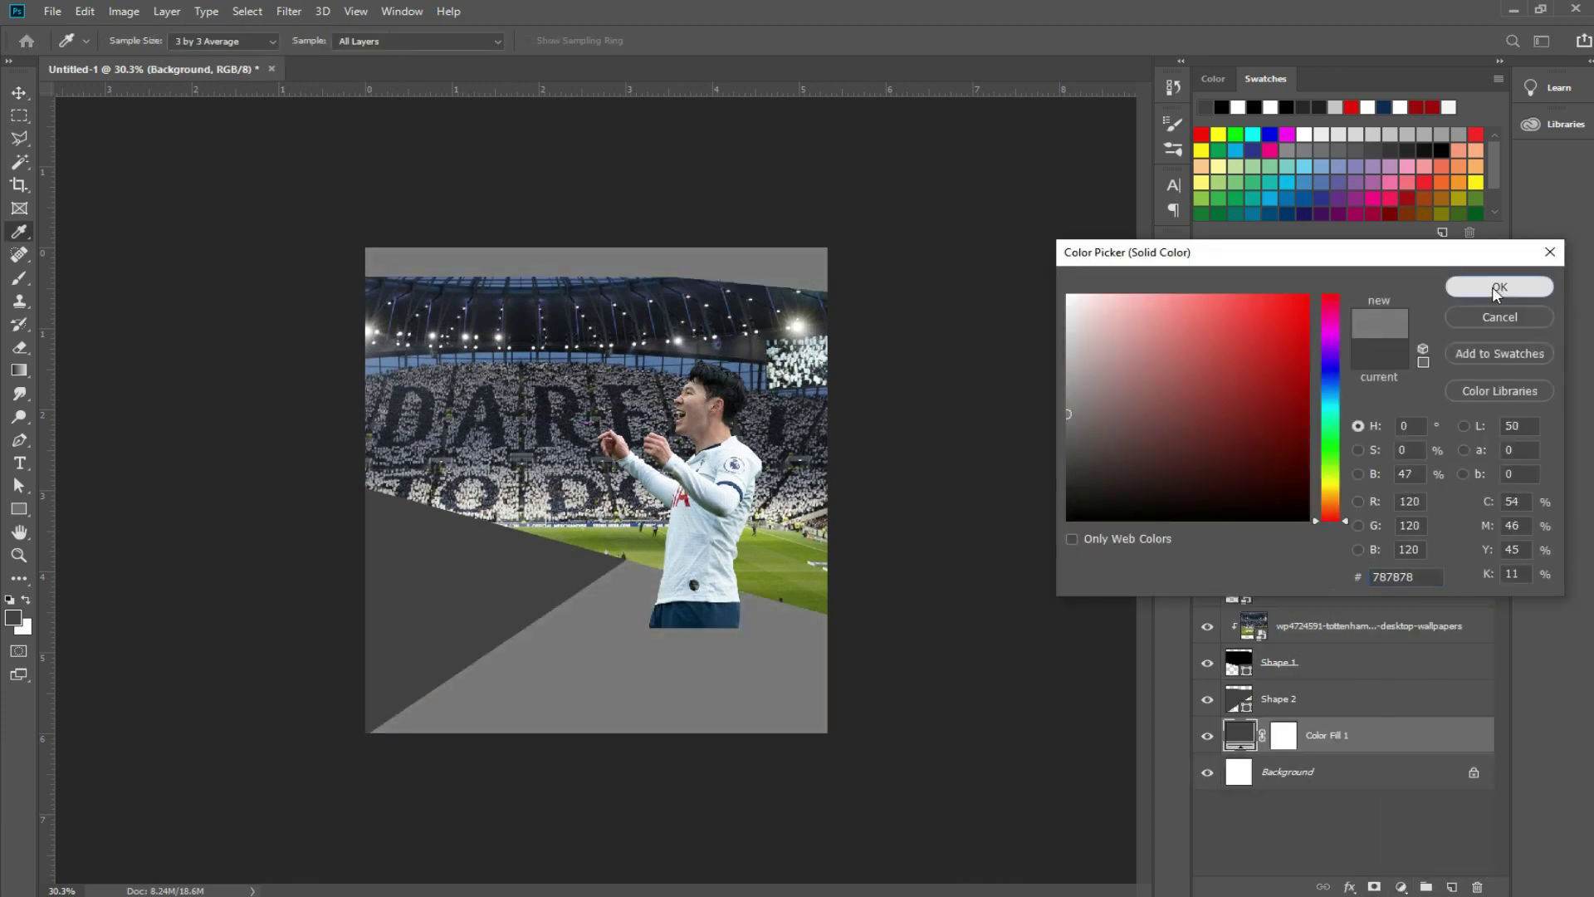
click(1498, 287)
- Move the stadium, Son render and Shape 1 together higher on the canvas
click(1278, 661)
key(p)
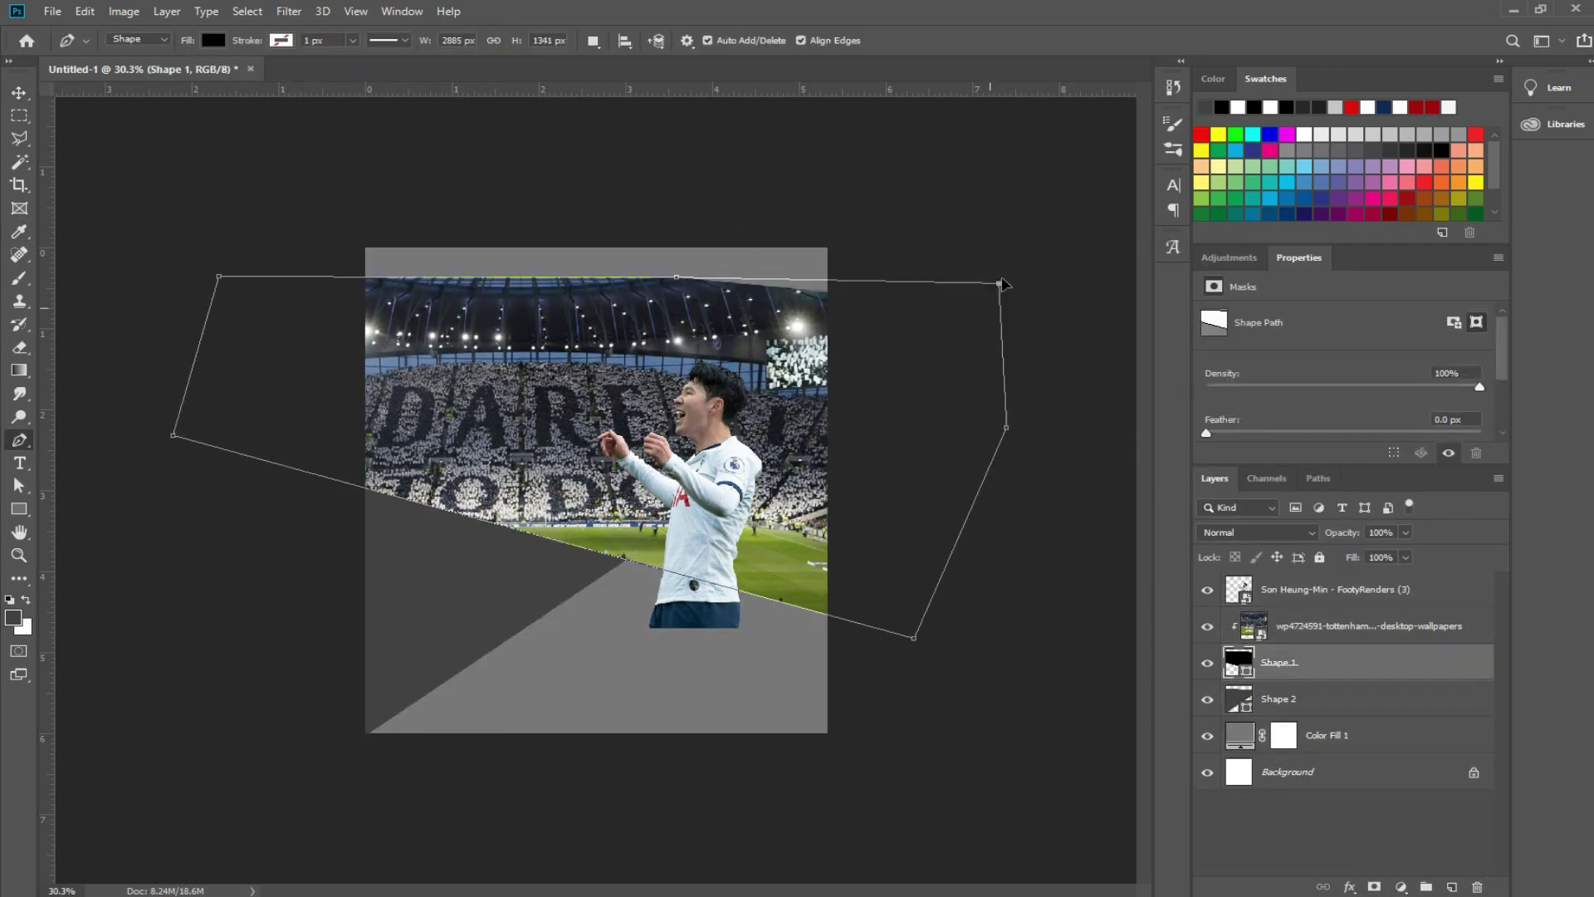
shift+click(1295, 589)
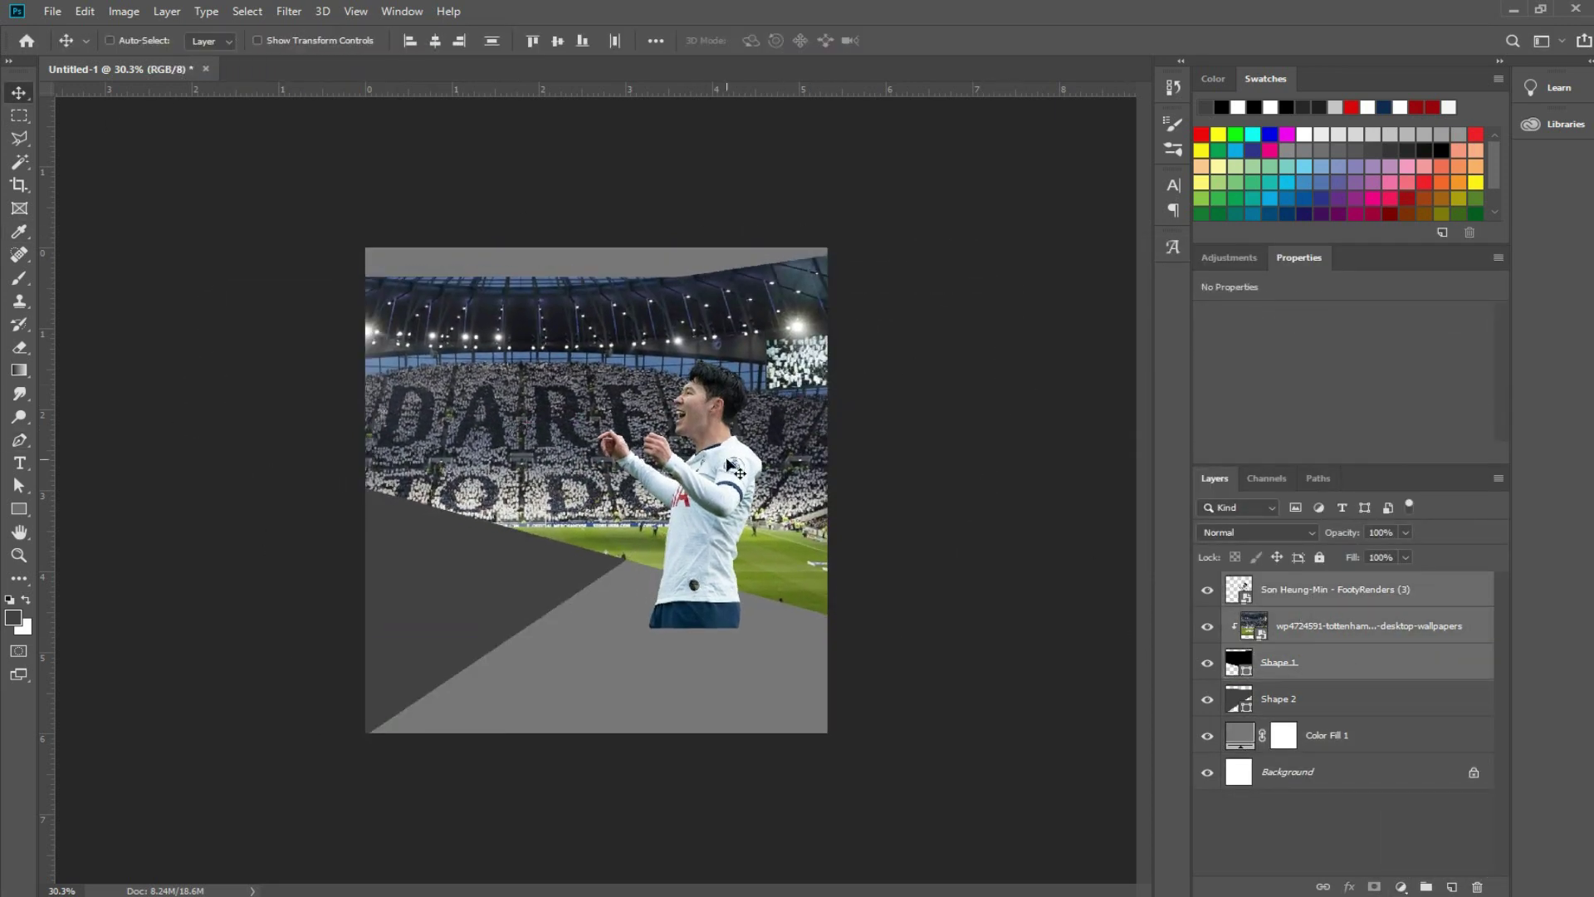
drag(664, 498, 664, 465)
- Enlarge the Son render to 15% height
click(1295, 588)
key(ctrl+t)
click(447, 40)
text(15)
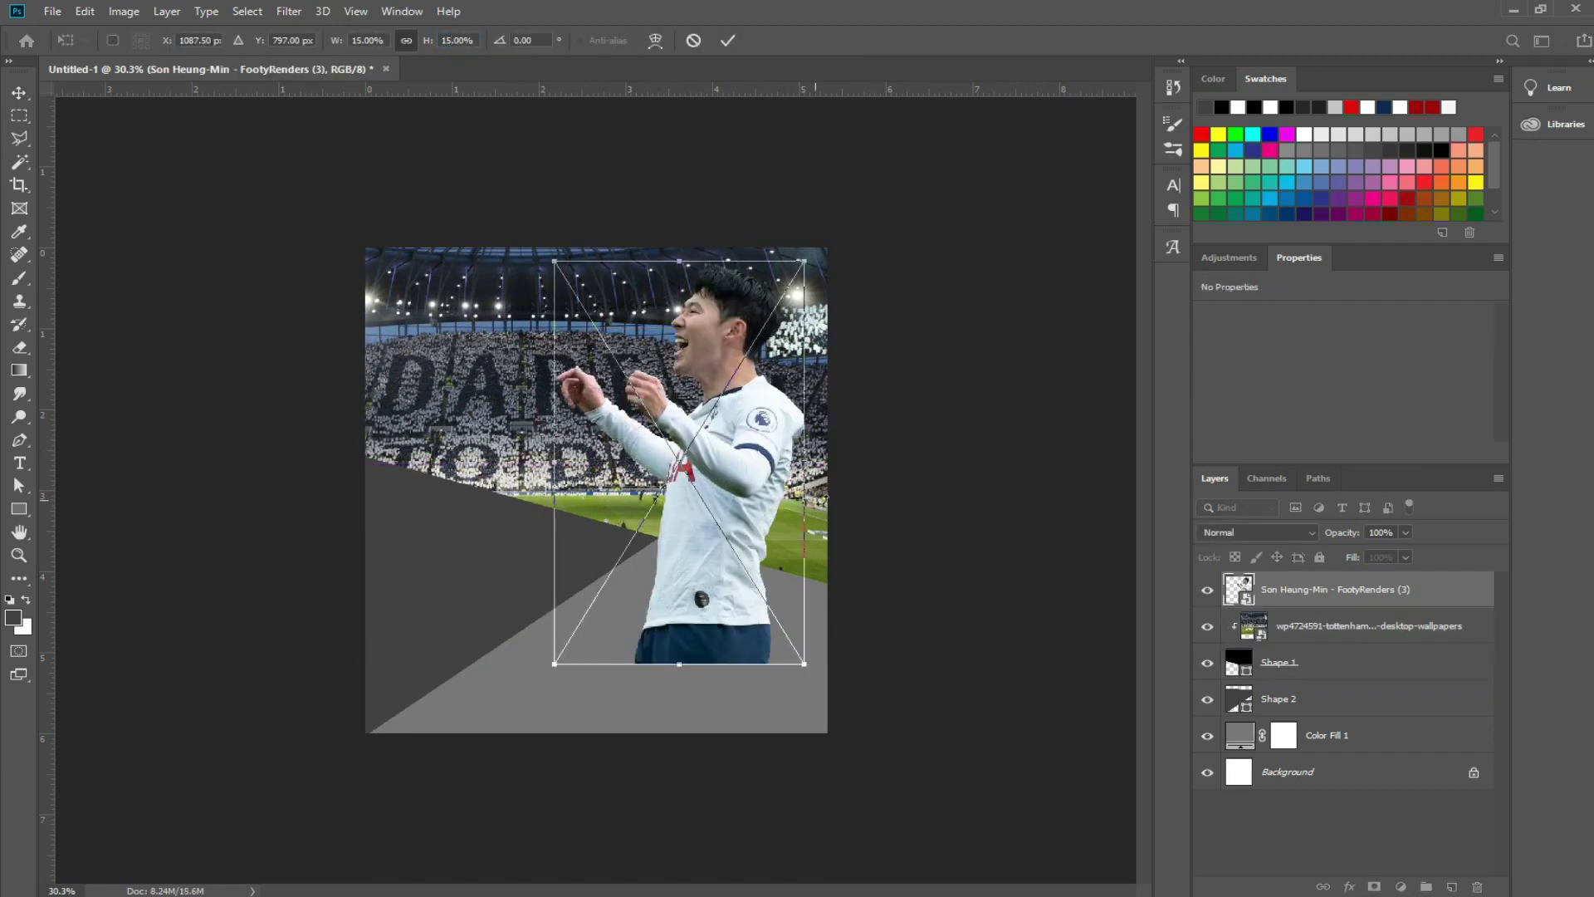
key(Return)
- Run the Camera Raw Filter on the stadium image layer
click(1378, 740)
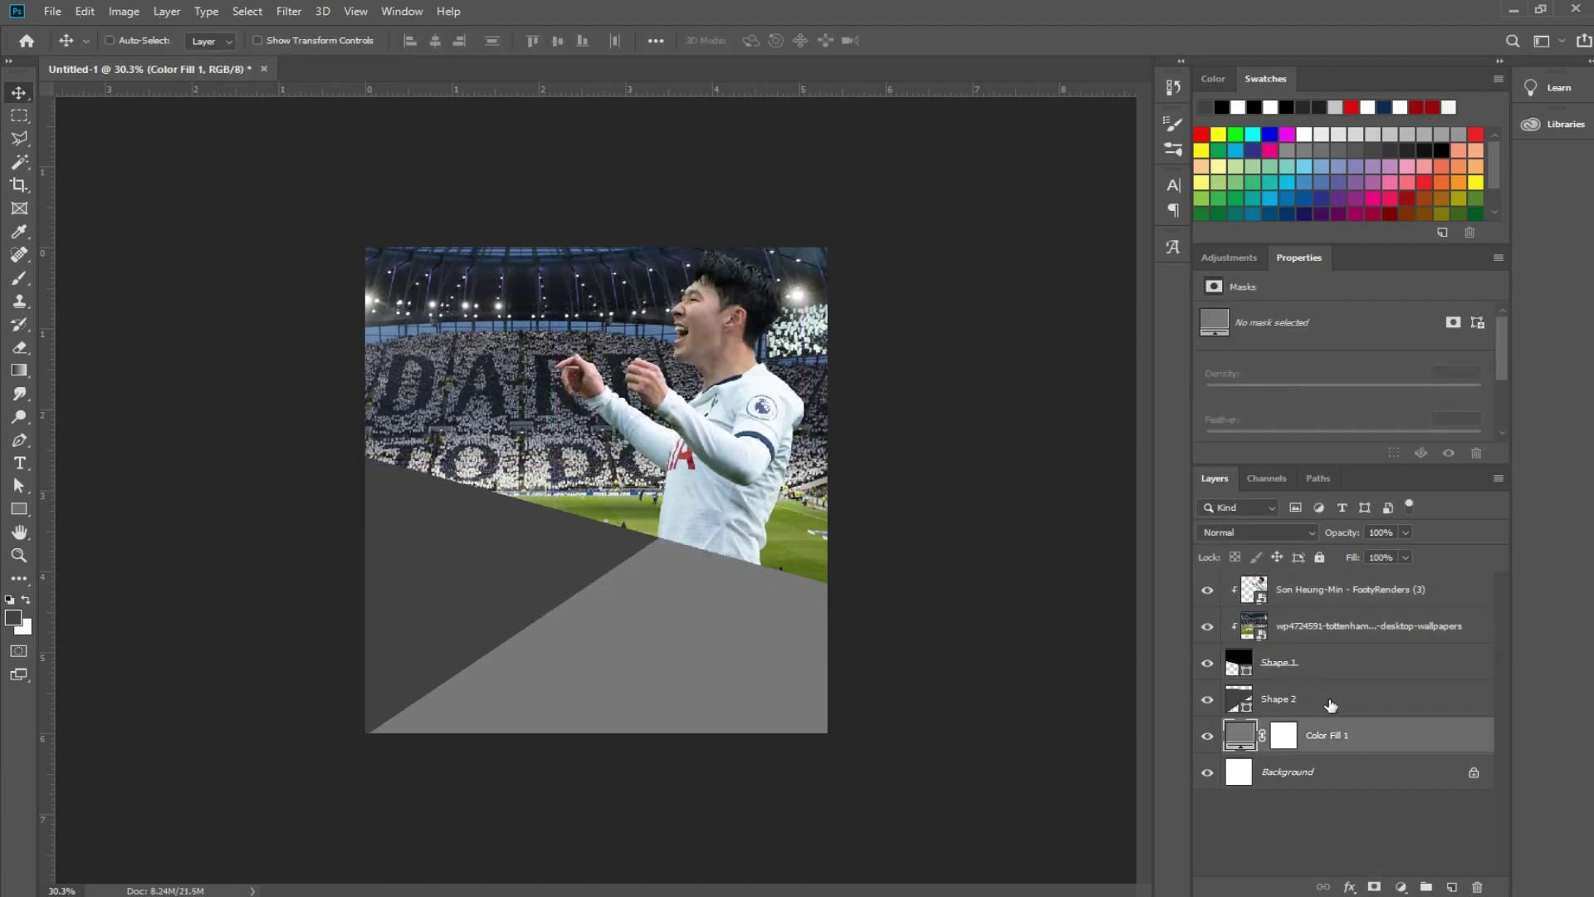
click(1329, 626)
click(288, 11)
click(324, 114)
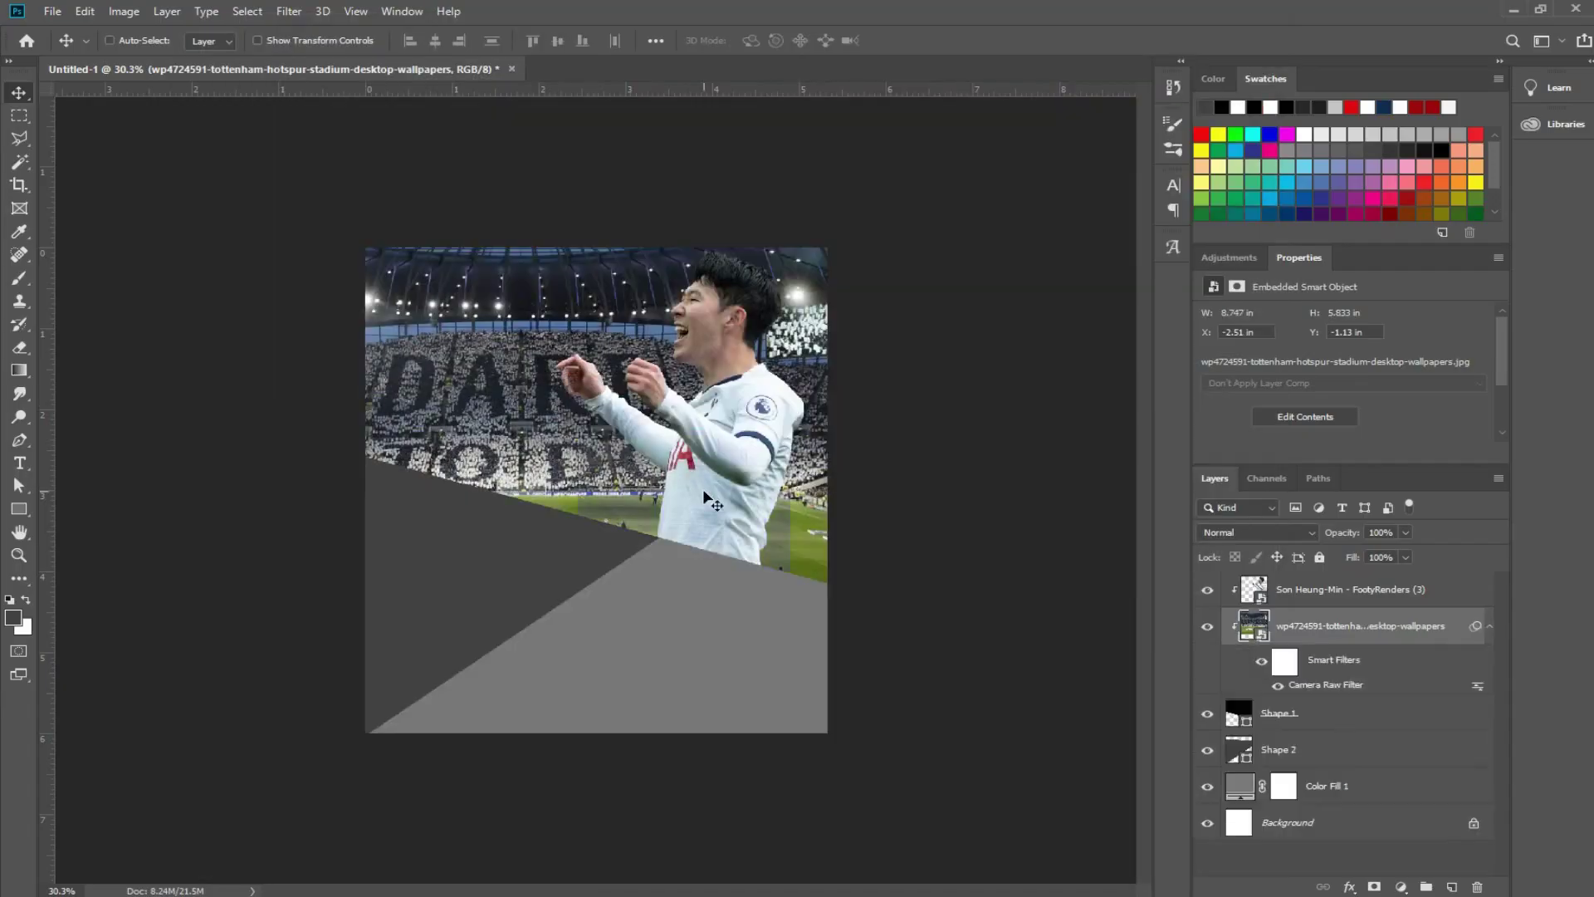
- Shift the stadium within its shape and place son-heung-min-19 at 13% height
drag(704, 493, 807, 504)
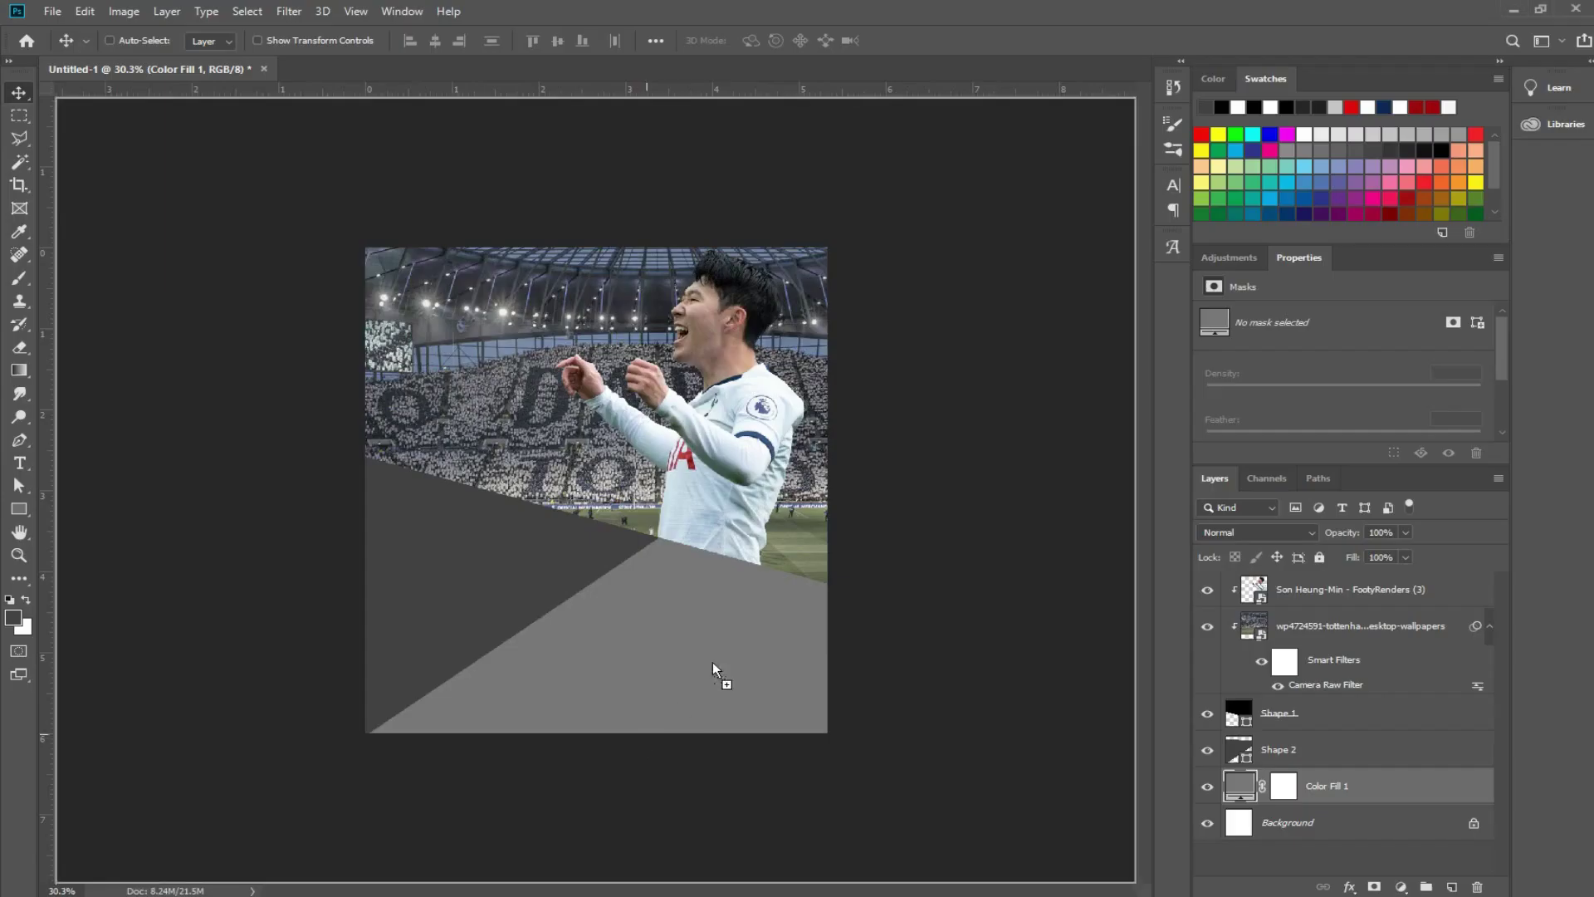
drag(312, 283, 712, 661)
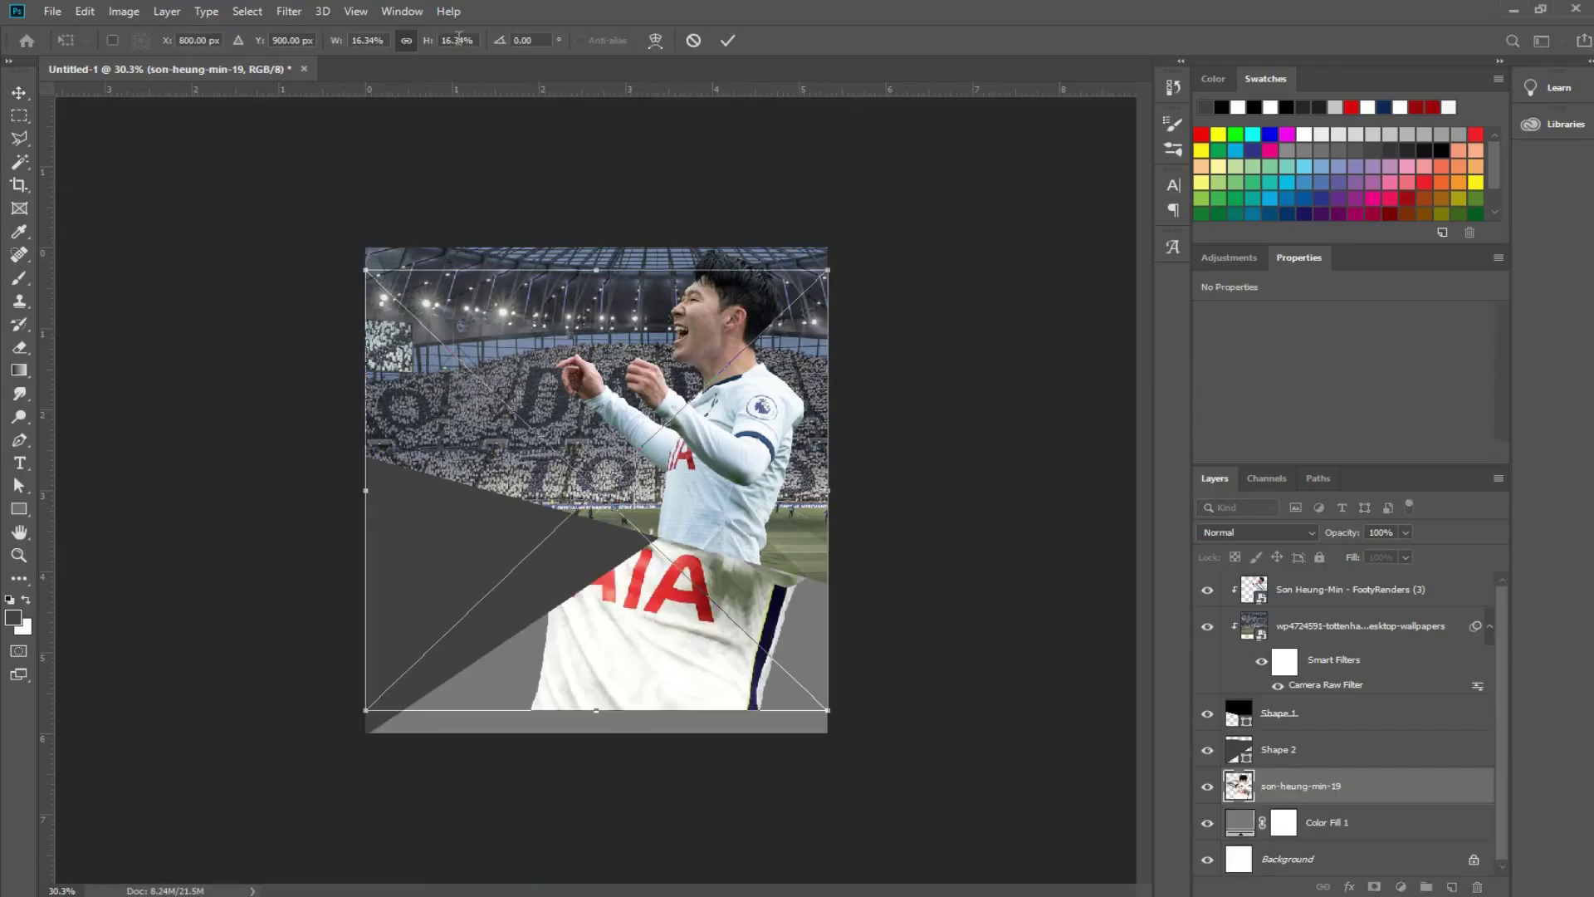
click(459, 39)
text(13)
key(Return)
- Resize the second Son render and position it in the lower right
drag(648, 492, 724, 654)
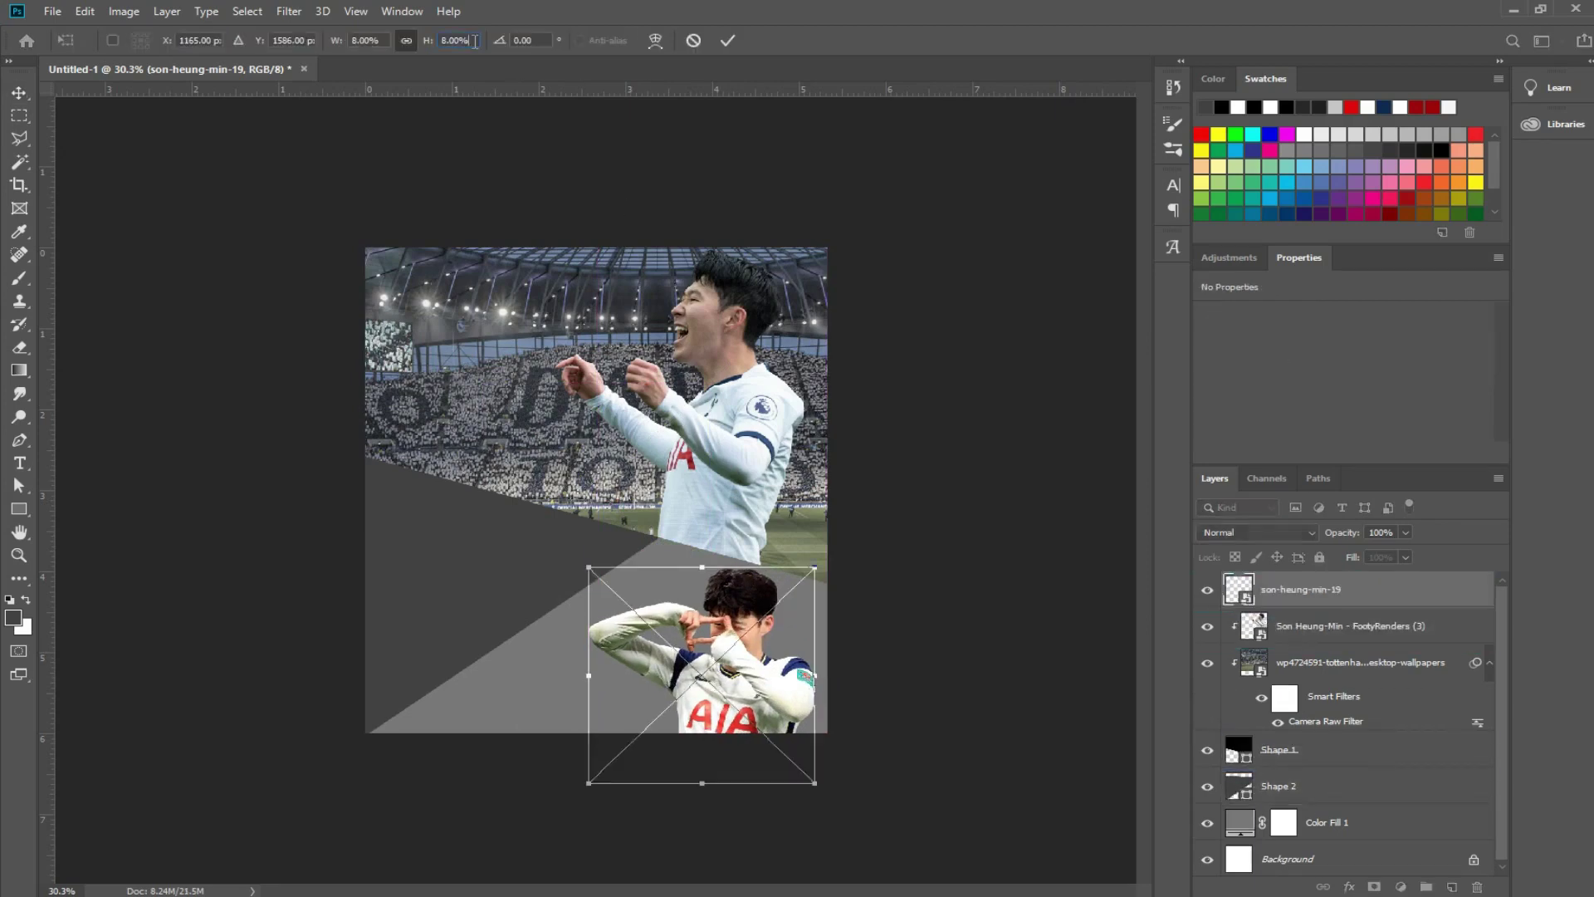
key(Return)
mouse_move(713, 678)
mouse_down()
mouse_move(712, 595)
mouse_move(706, 638)
mouse_up()
- Apply a horizontal Motion Blur (angle 0, distance 30) to the stadium
click(288, 11)
click(567, 313)
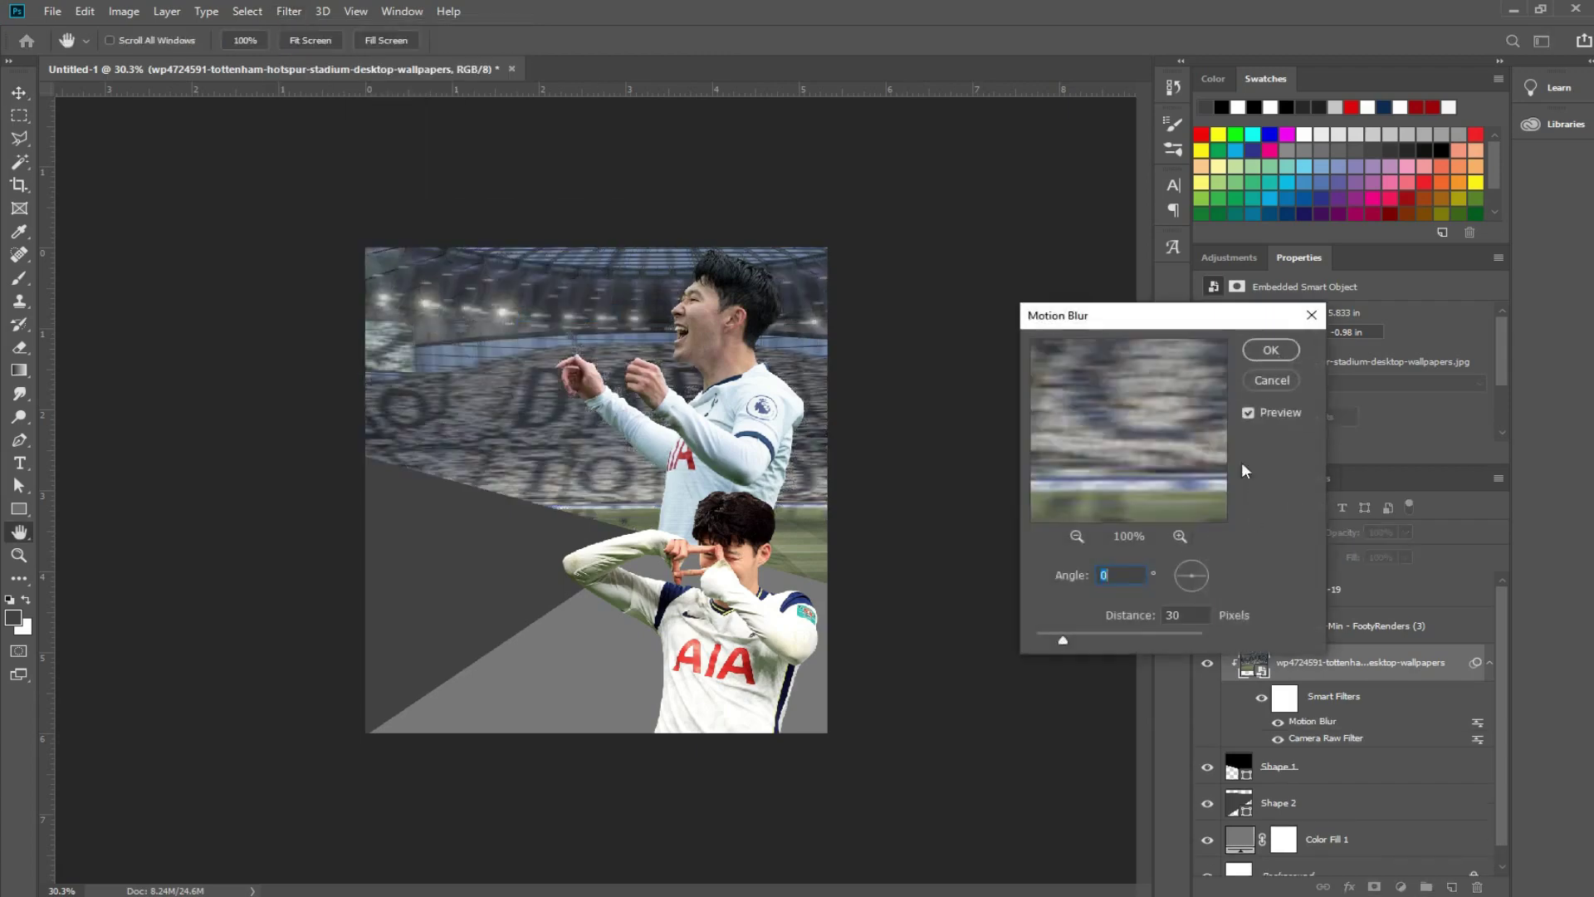
key(Return)
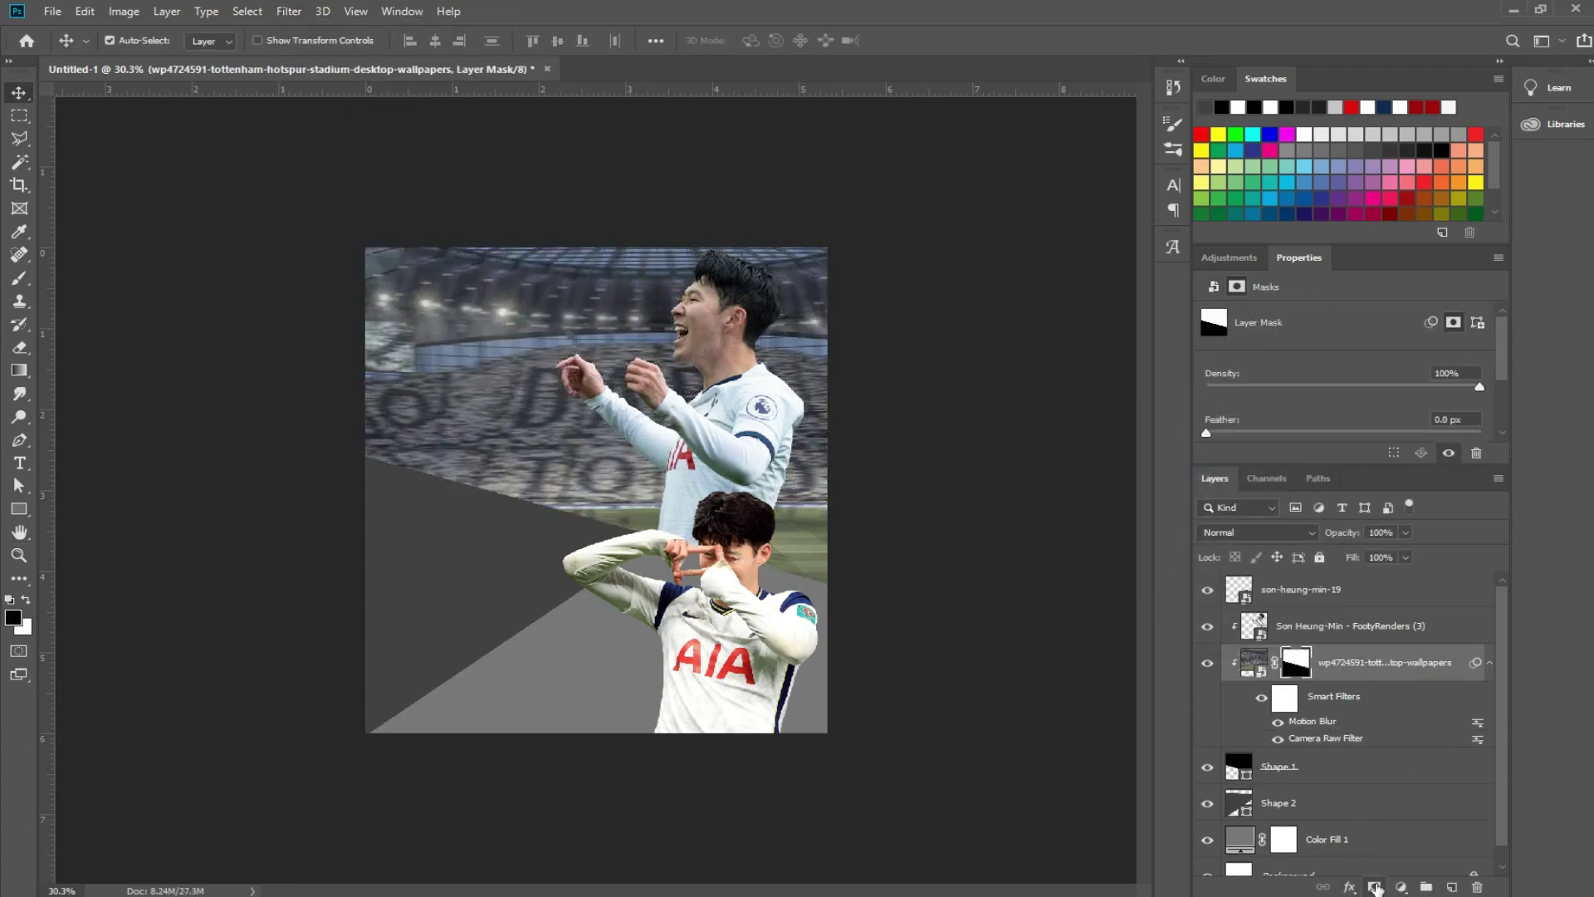
- Remove Shape 1 and mask the upper Son render along the diagonal edge
drag(1329, 772, 1483, 888)
click(1280, 662)
click(1328, 626)
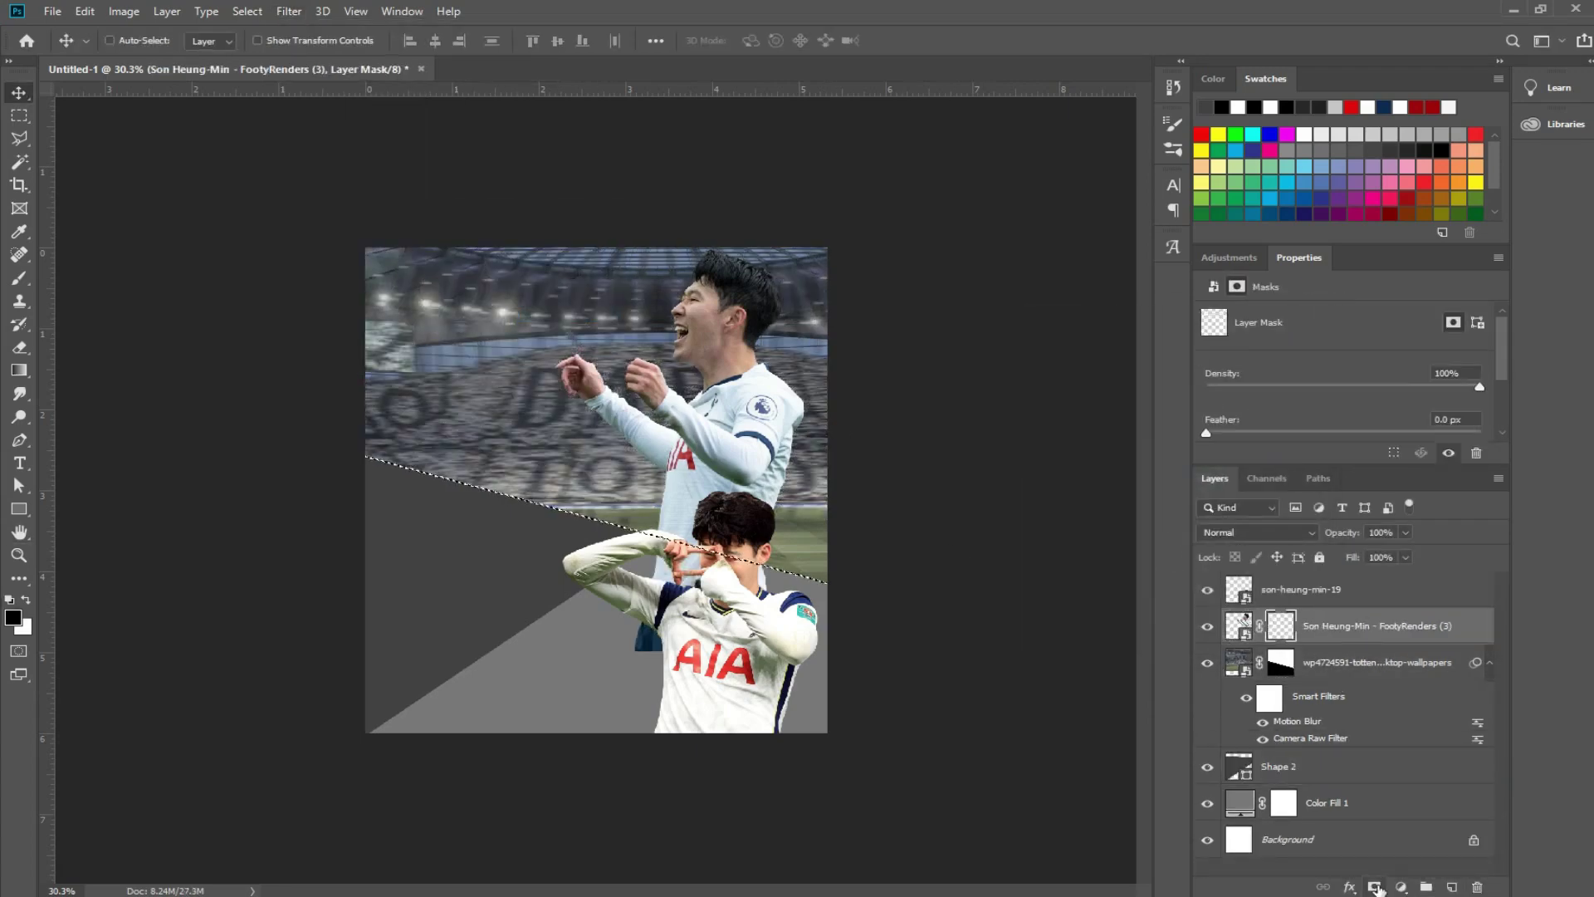
ctrl+click(1280, 661)
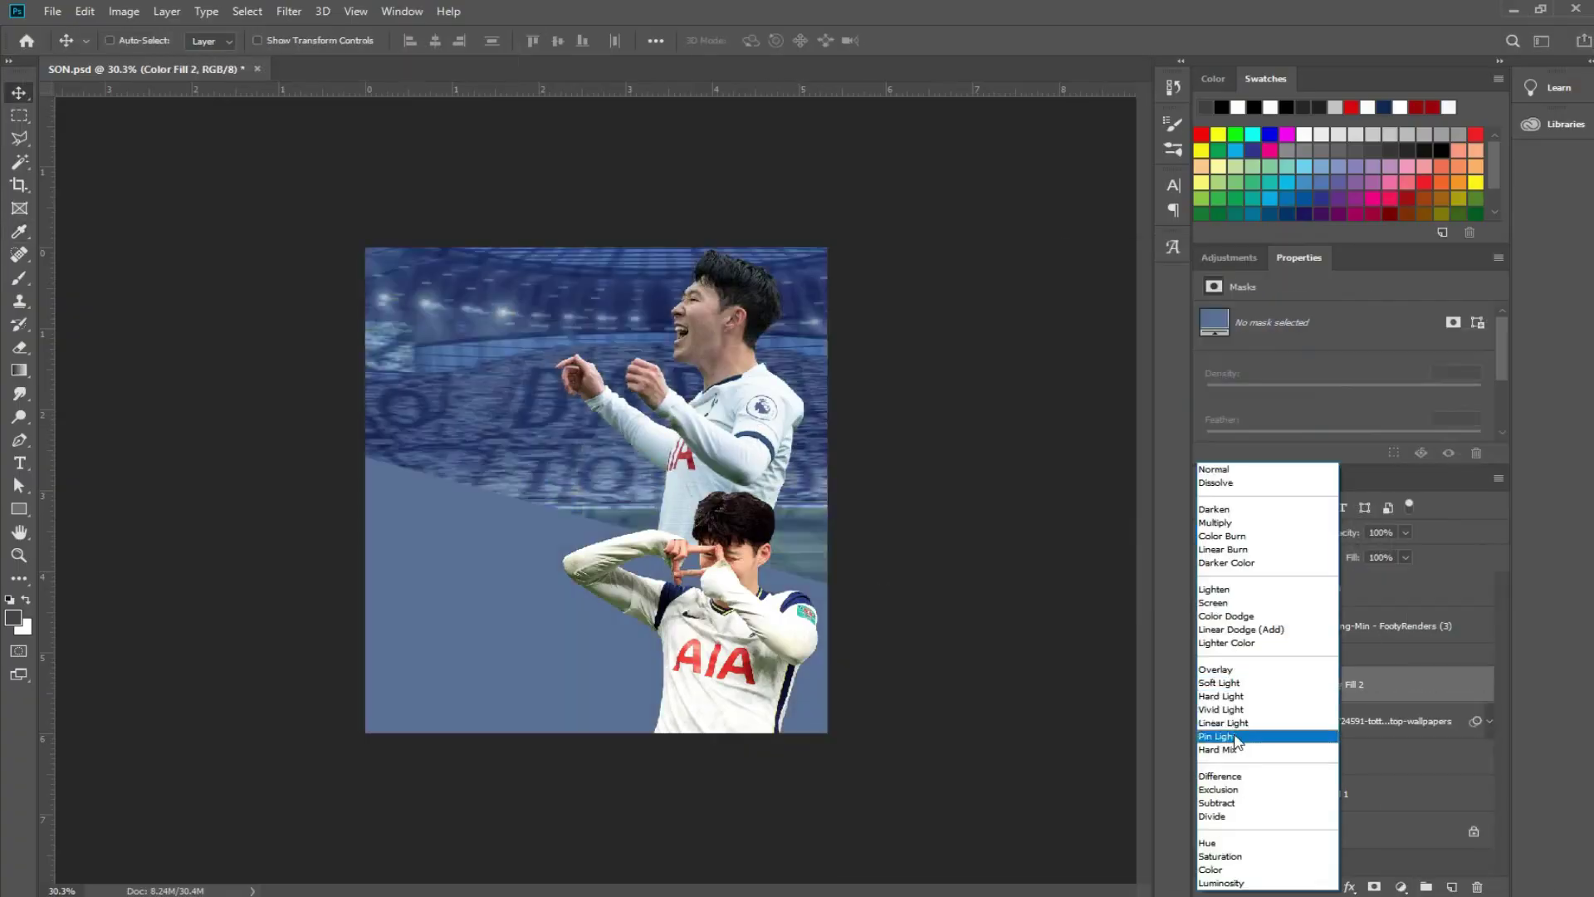
- Clip Color Fill 2 to the stadium, blending it in Multiply at 70% fill
click(1262, 736)
alt+click(1345, 703)
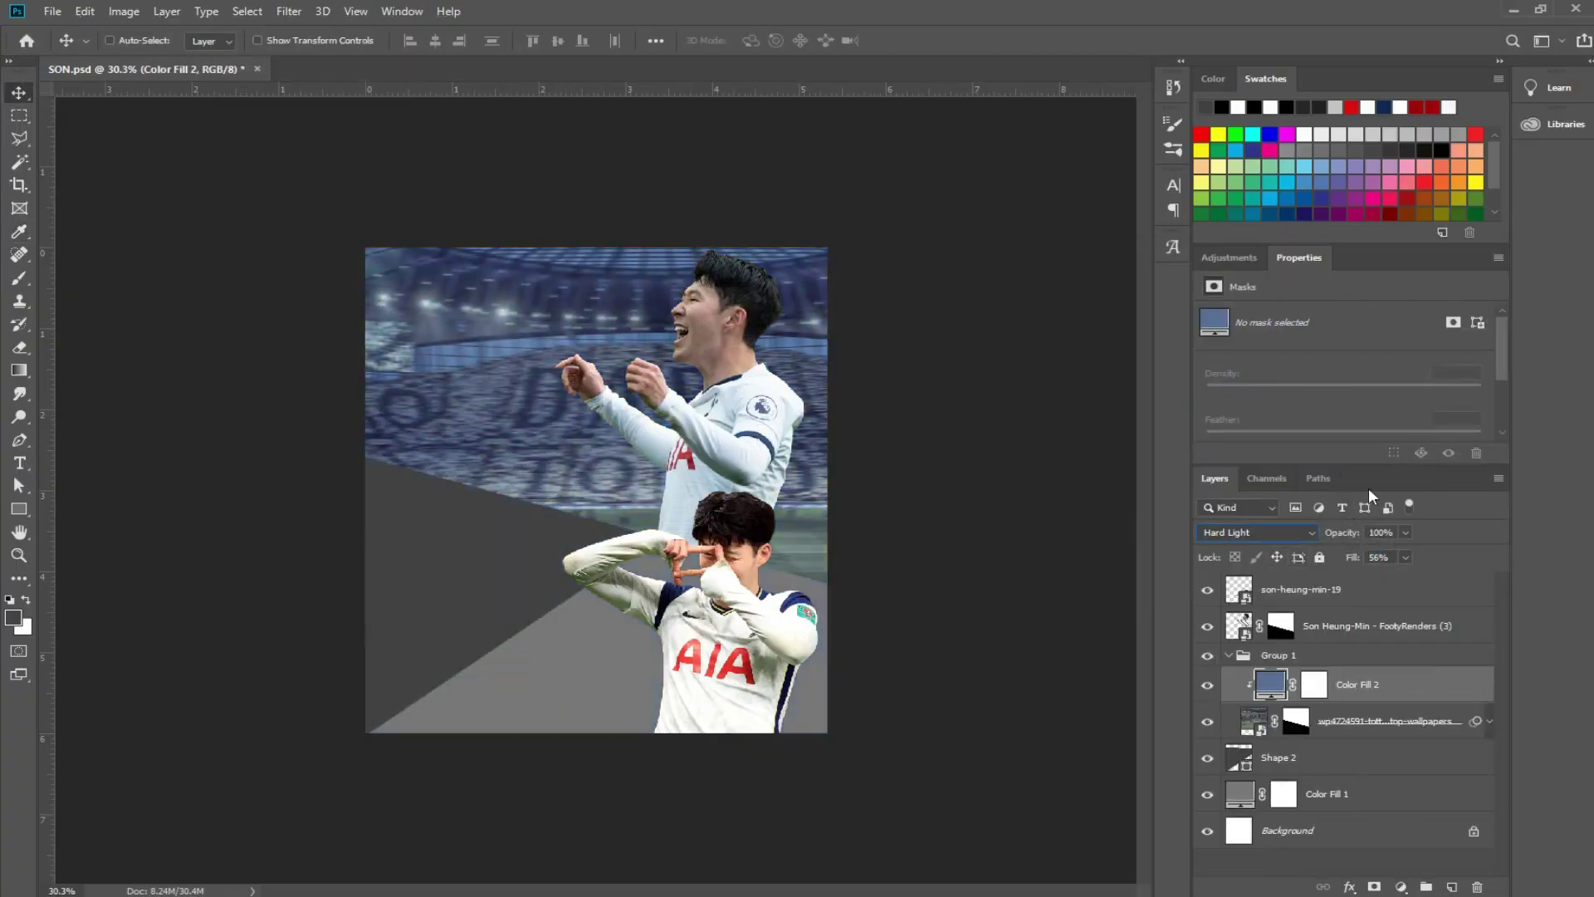
click(1258, 532)
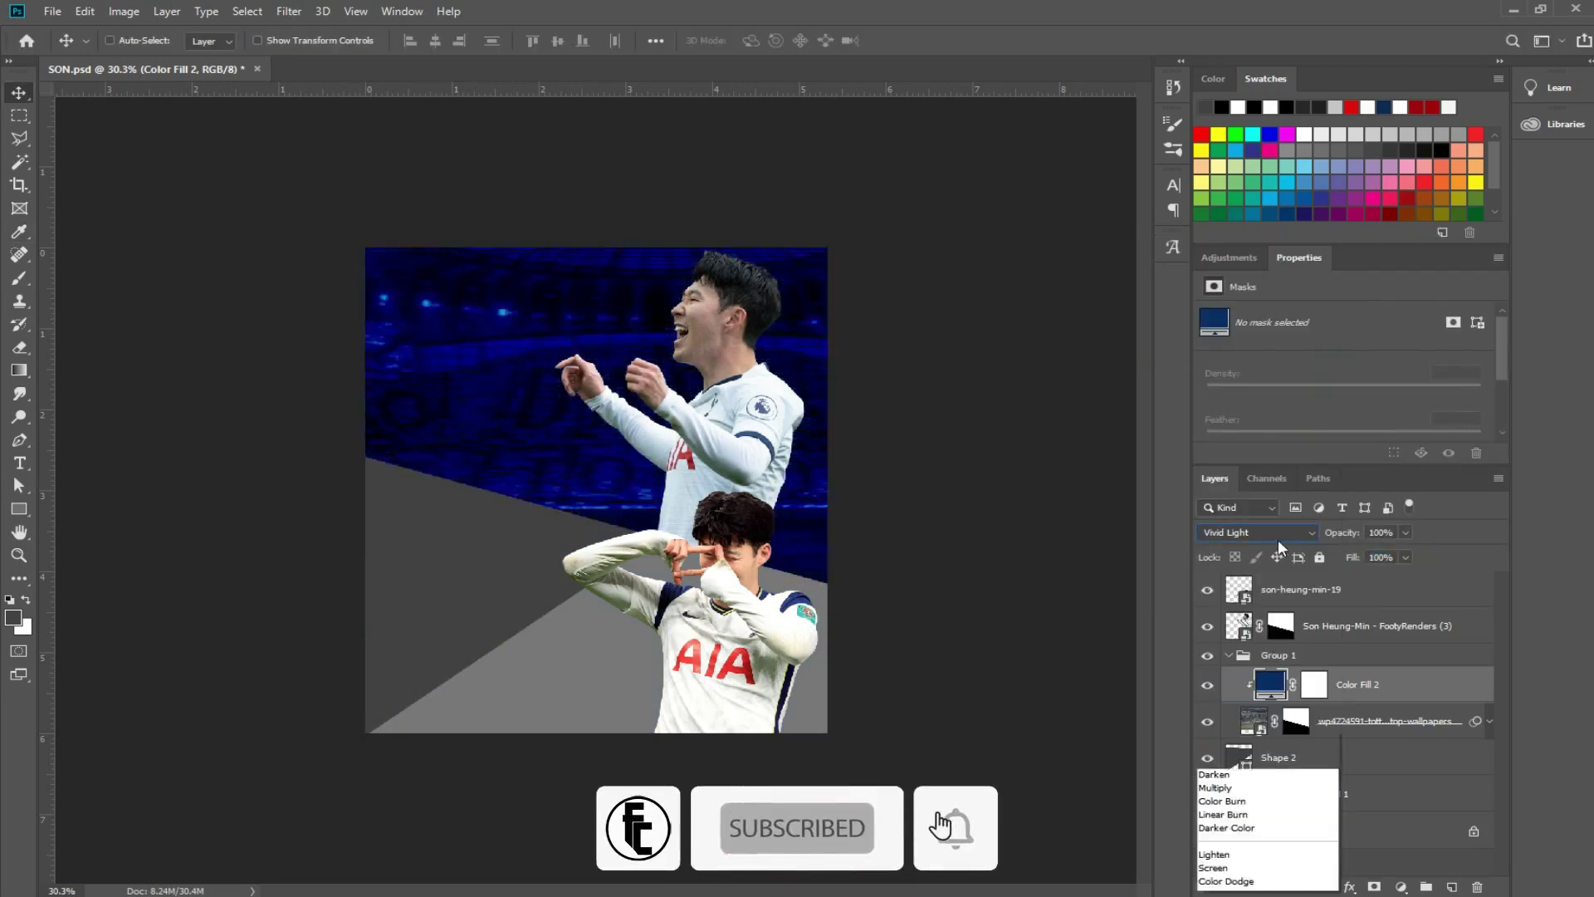
text(7)
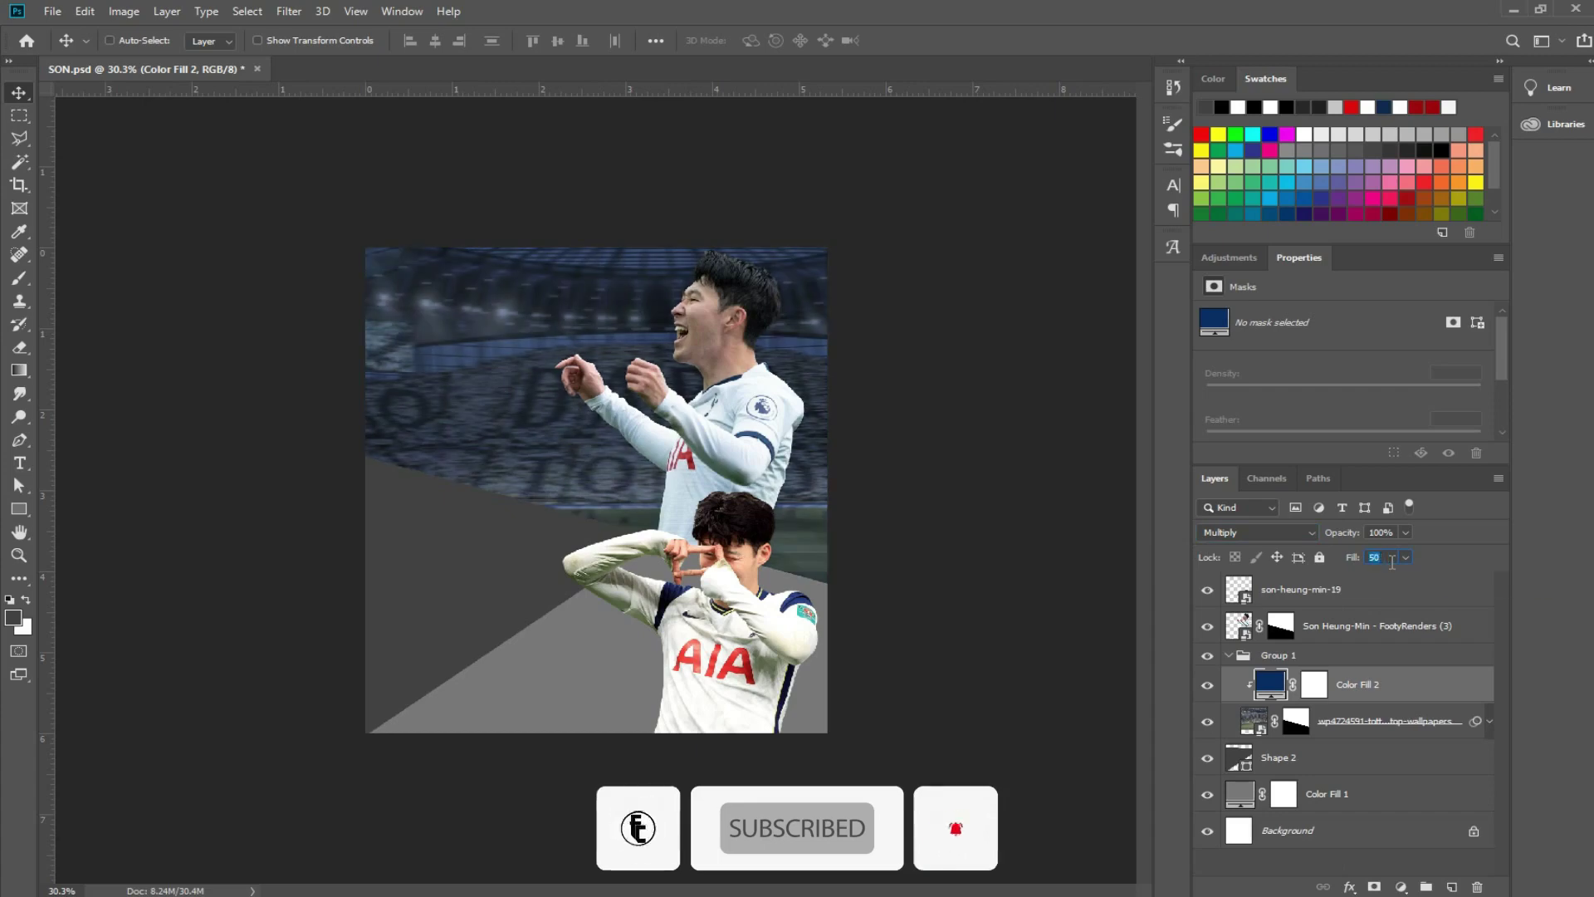
text(0)
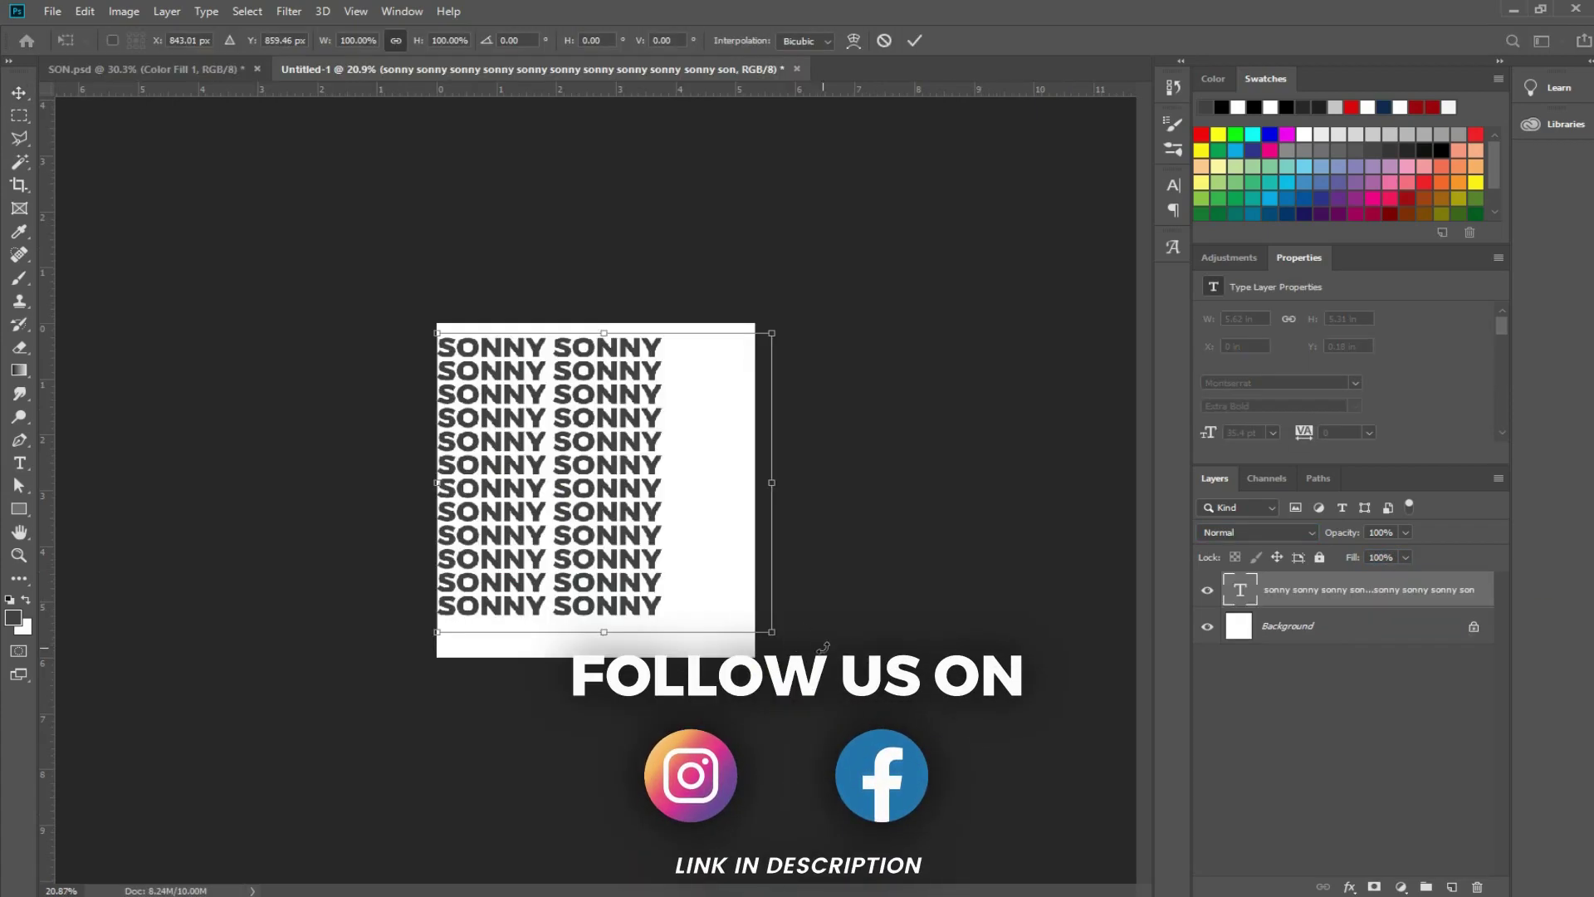
- Commit the tilted SONNY pattern and warp it into waves with Liquify at brush size 1434
key(Return)
key(shift+ctrl+x)
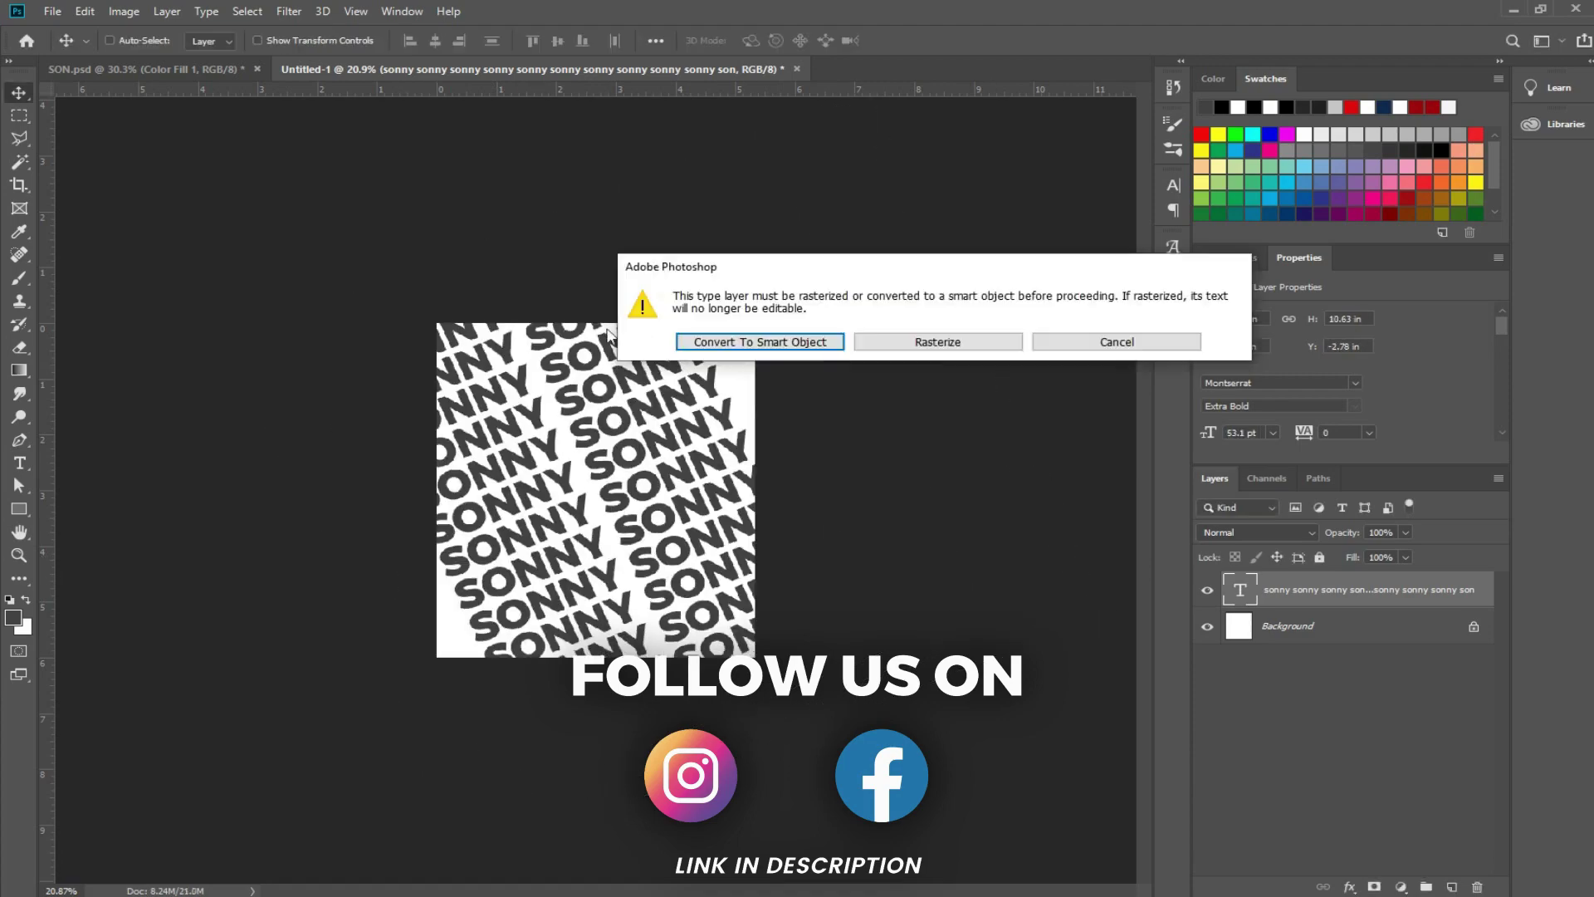
click(933, 342)
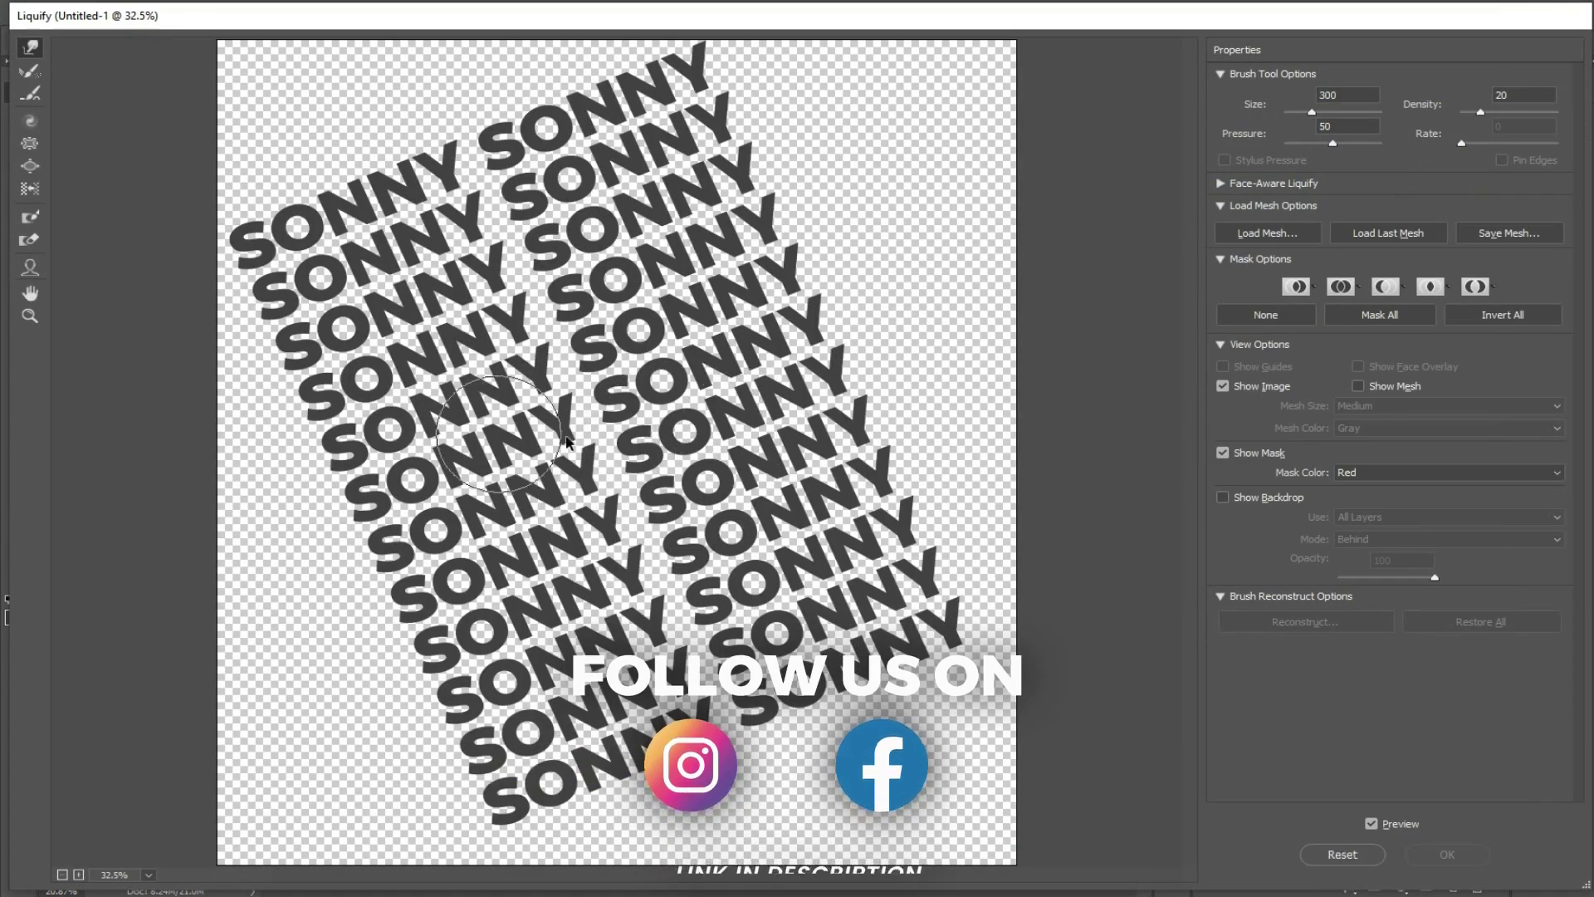
key(bracketright)
key(bracketright)
key(bracketright)
drag(565, 440, 581, 485)
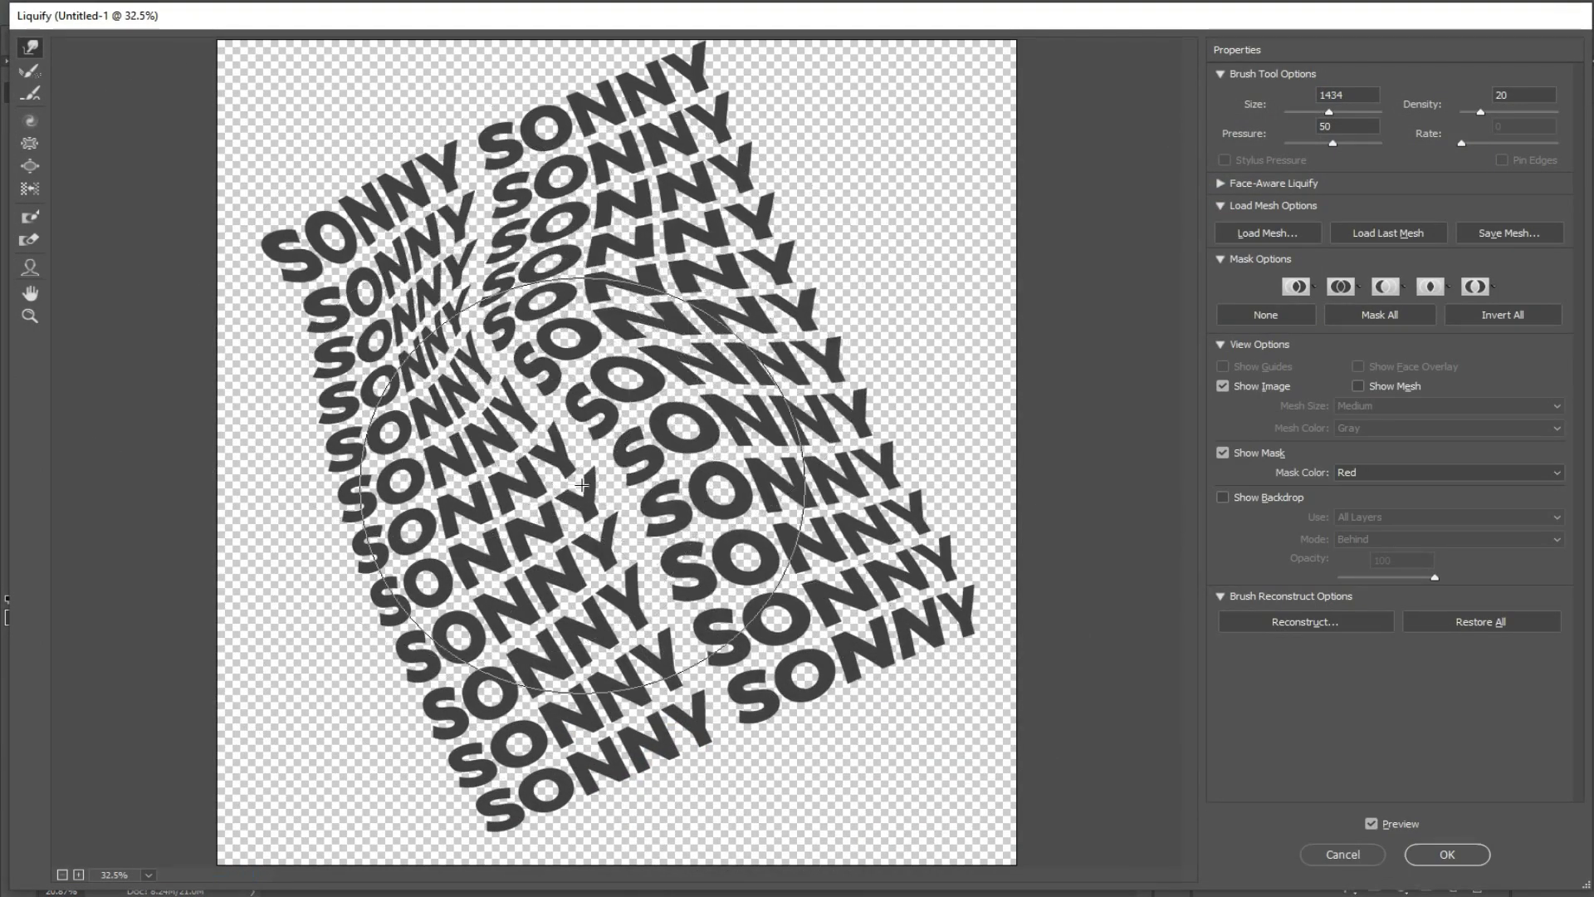
key(Return)
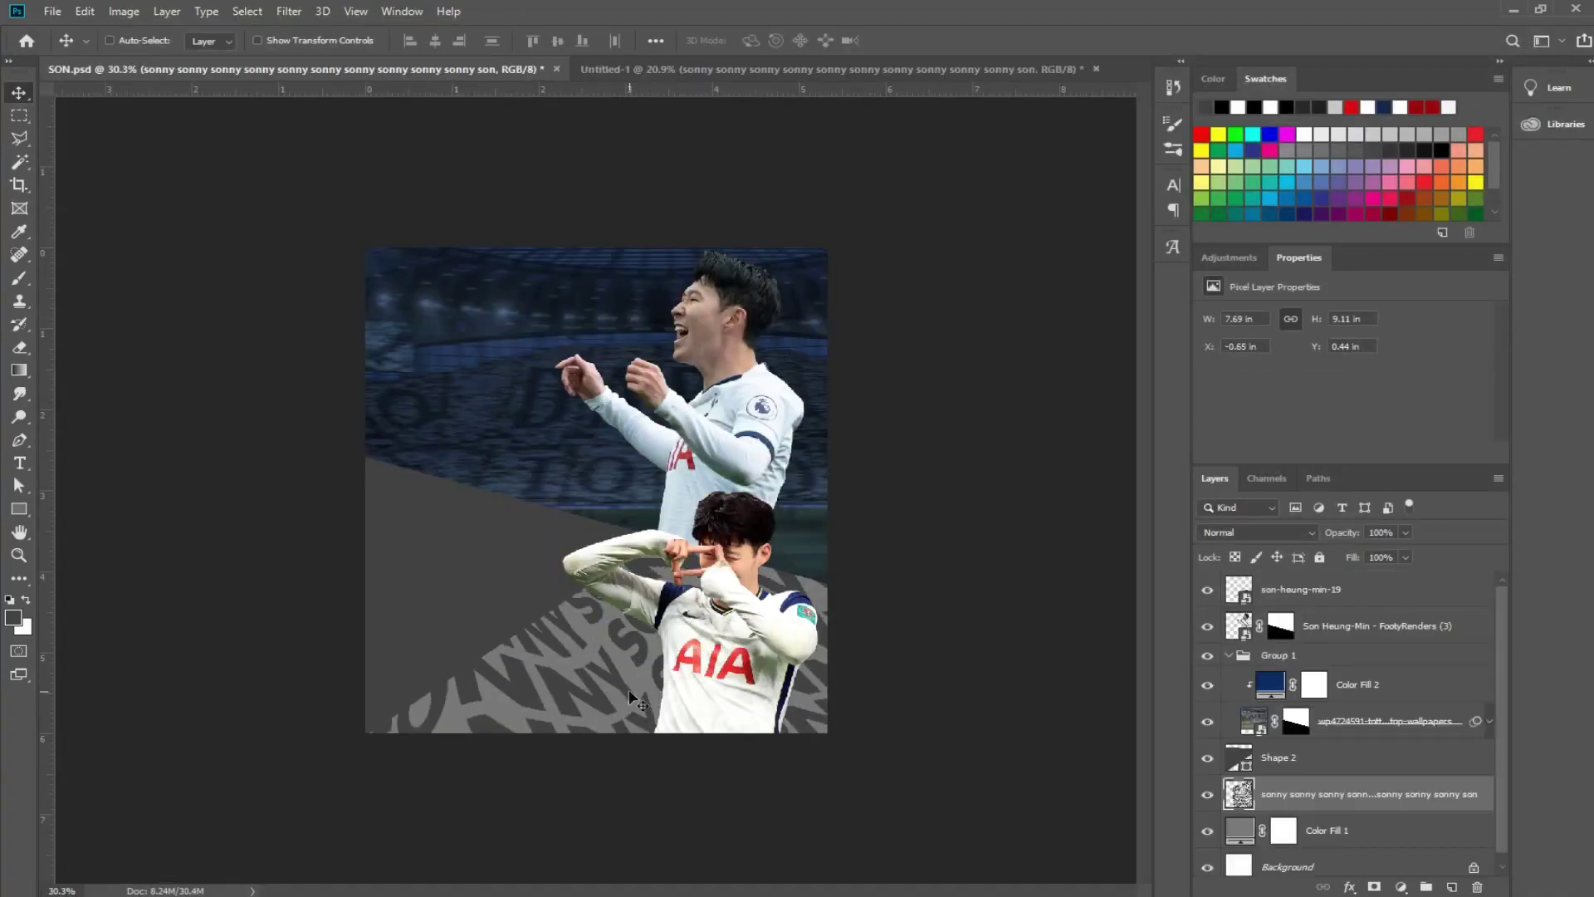
- Change the sonny text colour to blue #435e87
click(1173, 184)
click(1123, 286)
click(1278, 722)
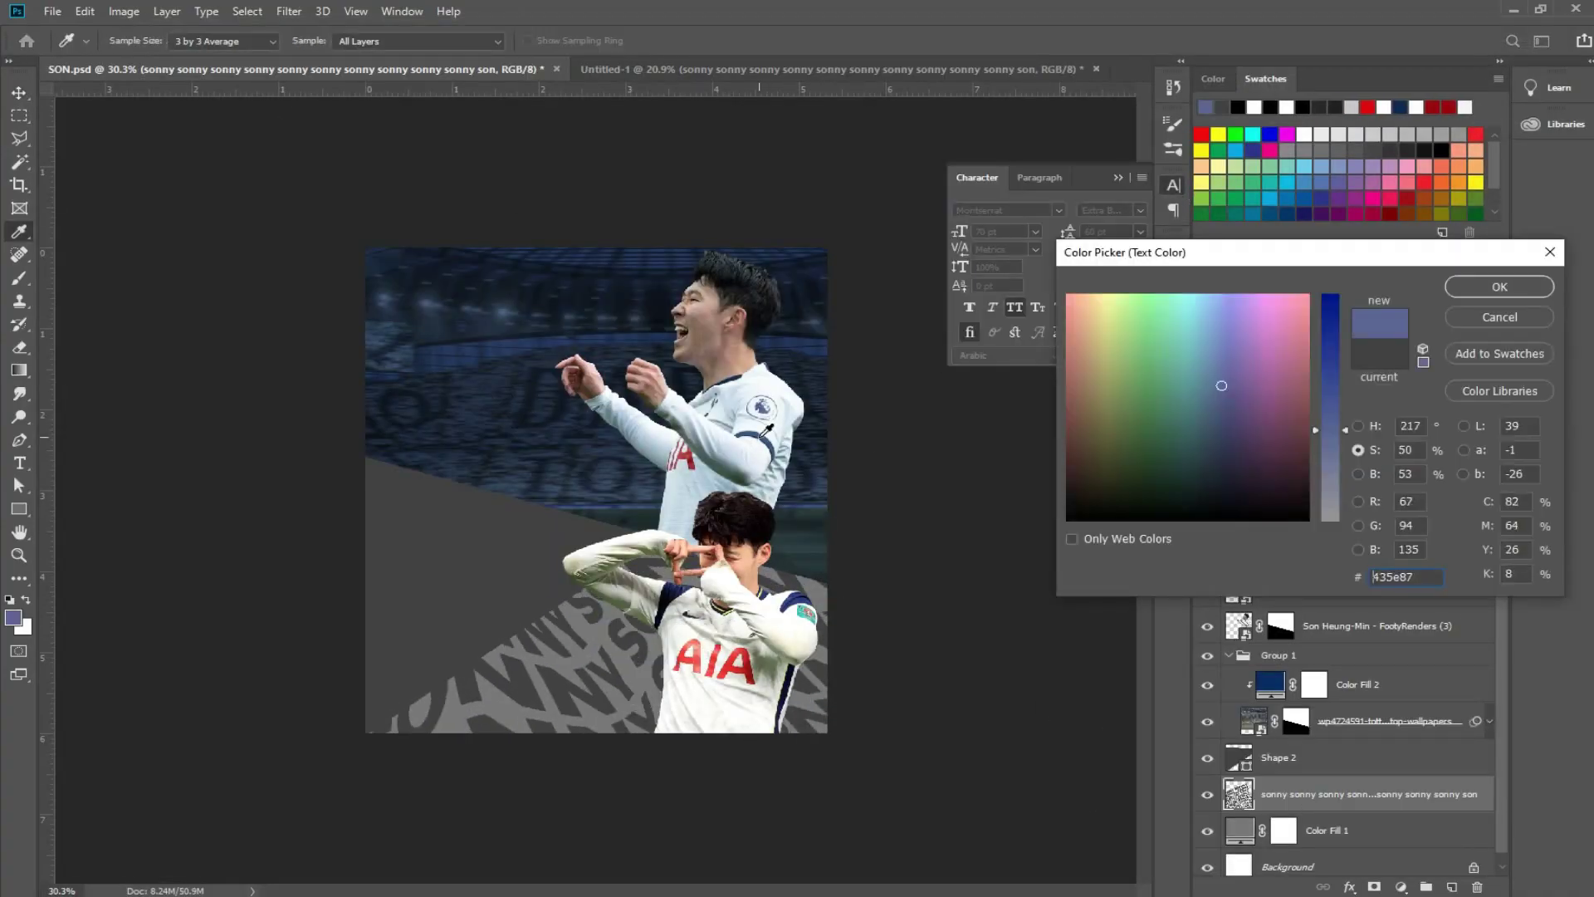
key(Return)
- Give the sonny pattern a blue Color Overlay and reposition it on the canvas
double_click(1412, 793)
click(905, 553)
click(1309, 379)
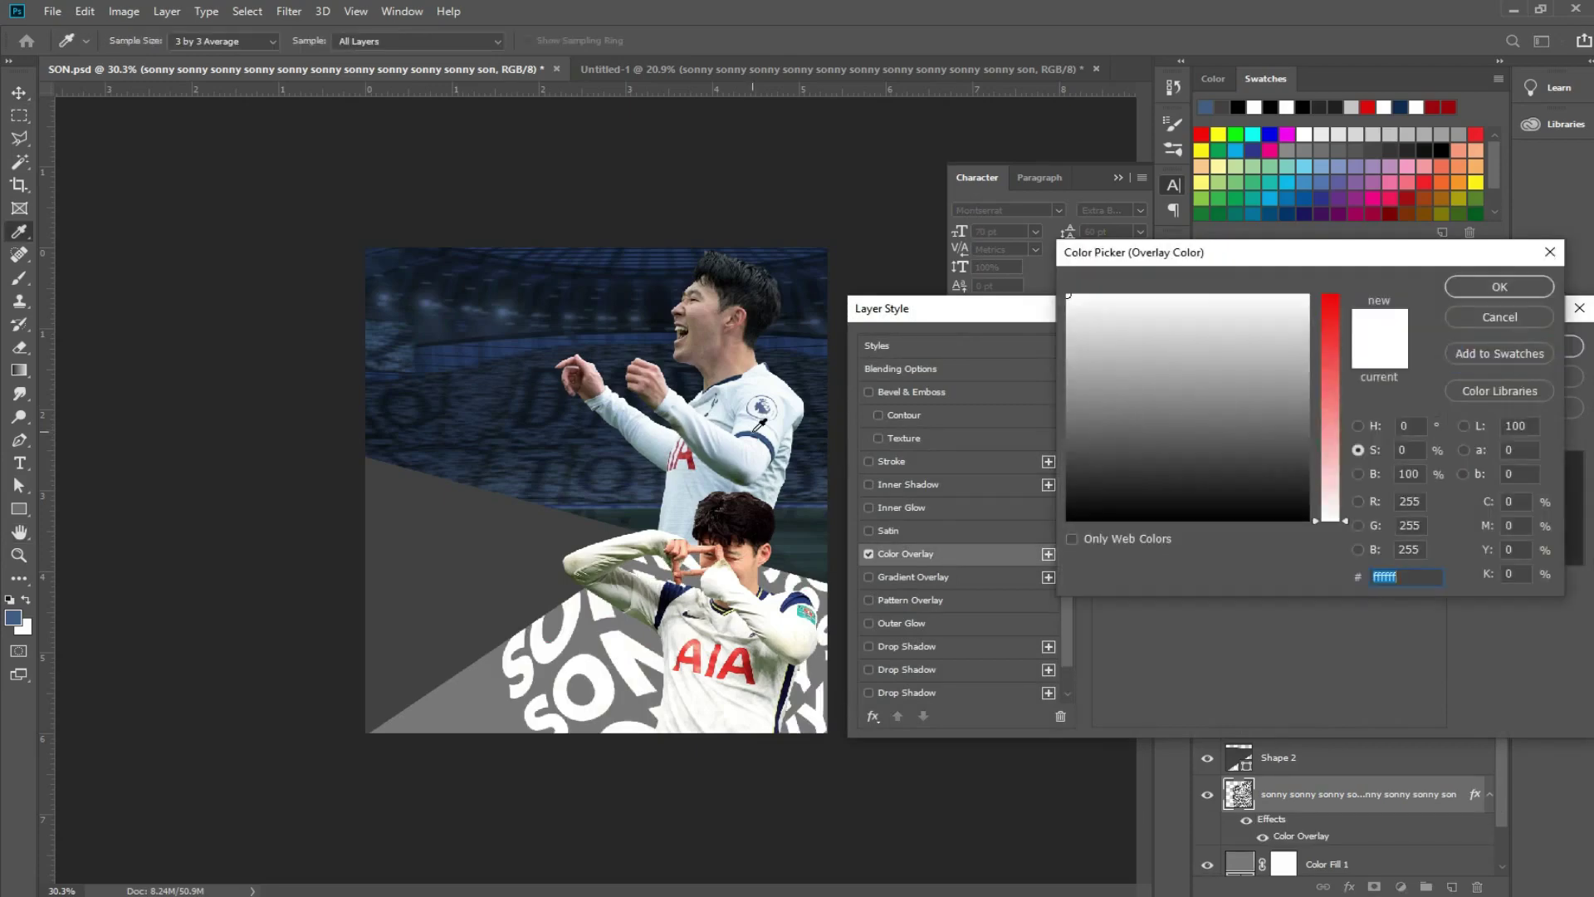
click(1327, 336)
click(1519, 285)
click(1581, 312)
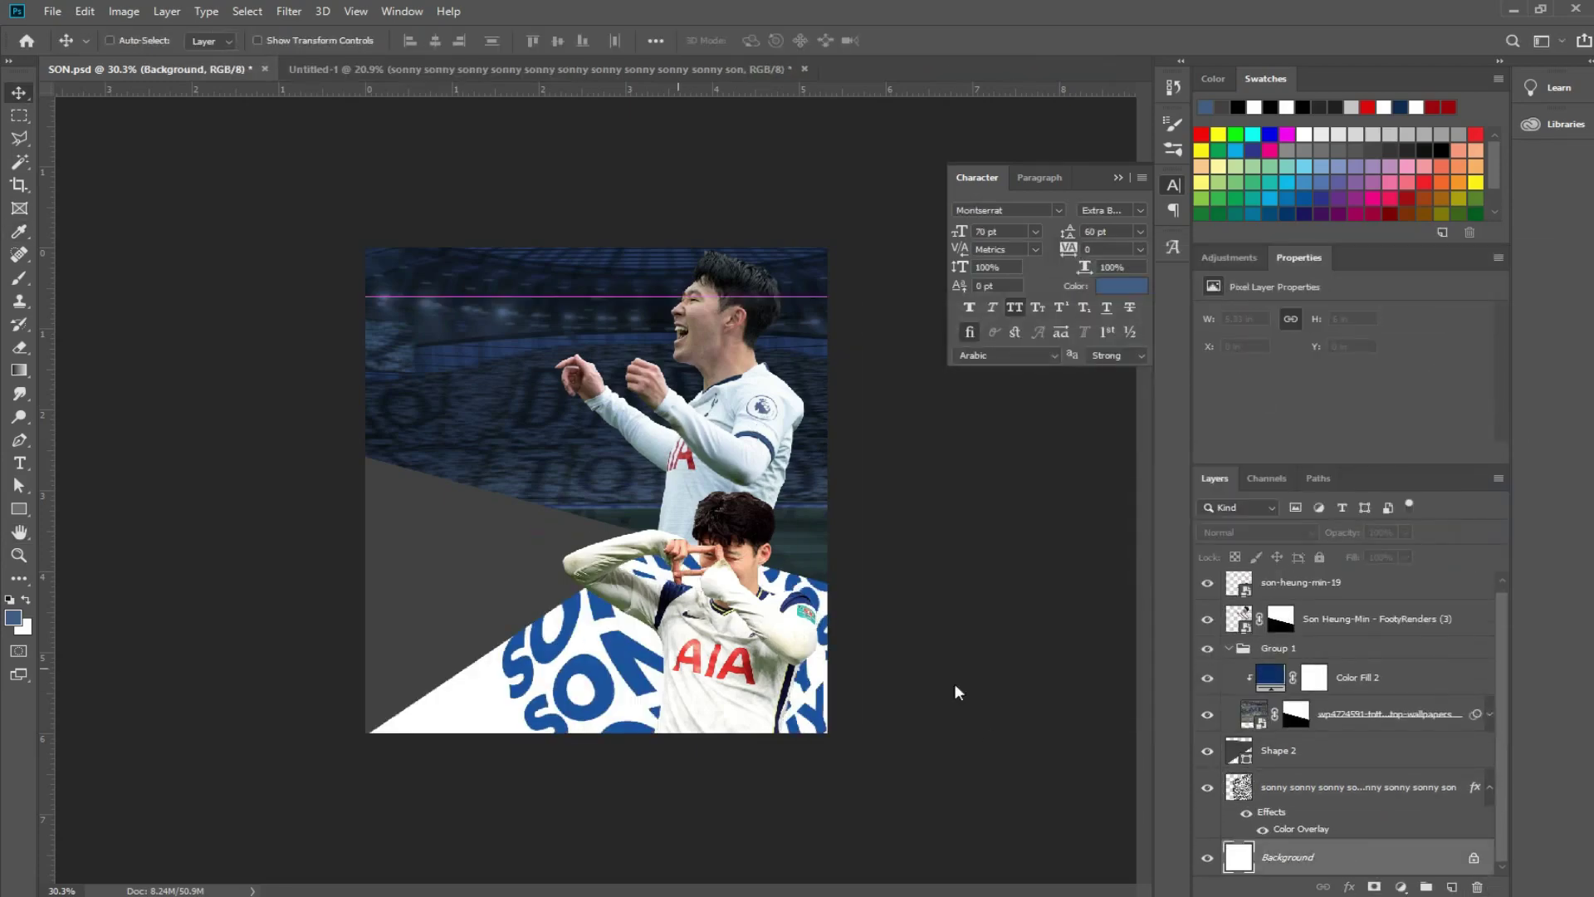
drag(953, 686, 677, 683)
- Place son-heung-min-20 into the poster as the topmost layer
key(alt+Tab)
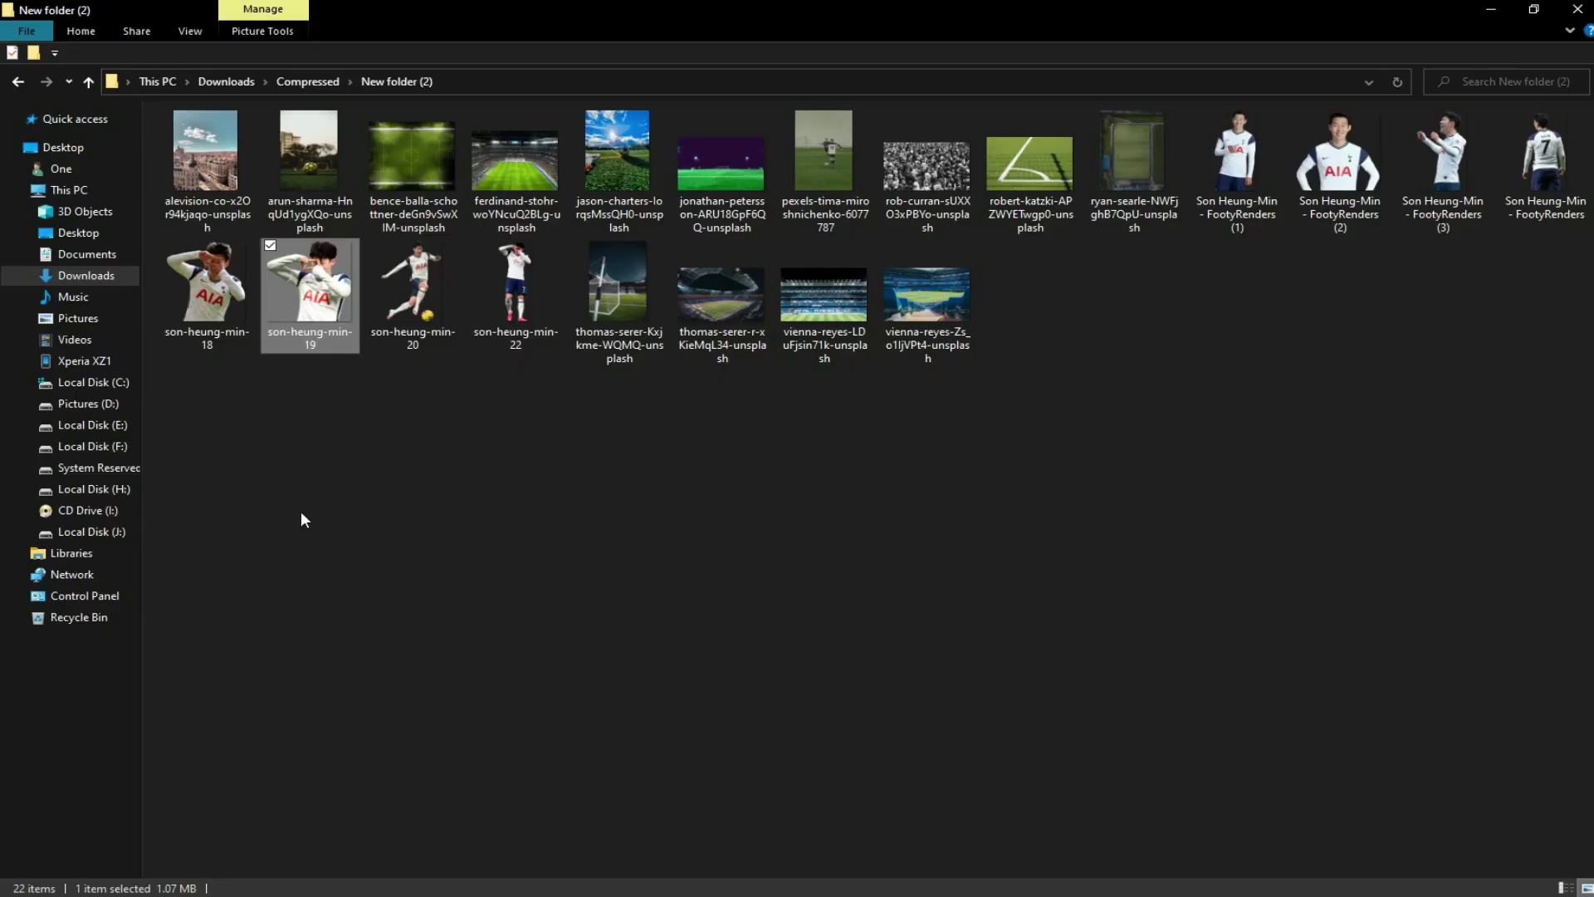
drag(302, 313, 544, 562)
key(Return)
drag(1390, 786, 1358, 585)
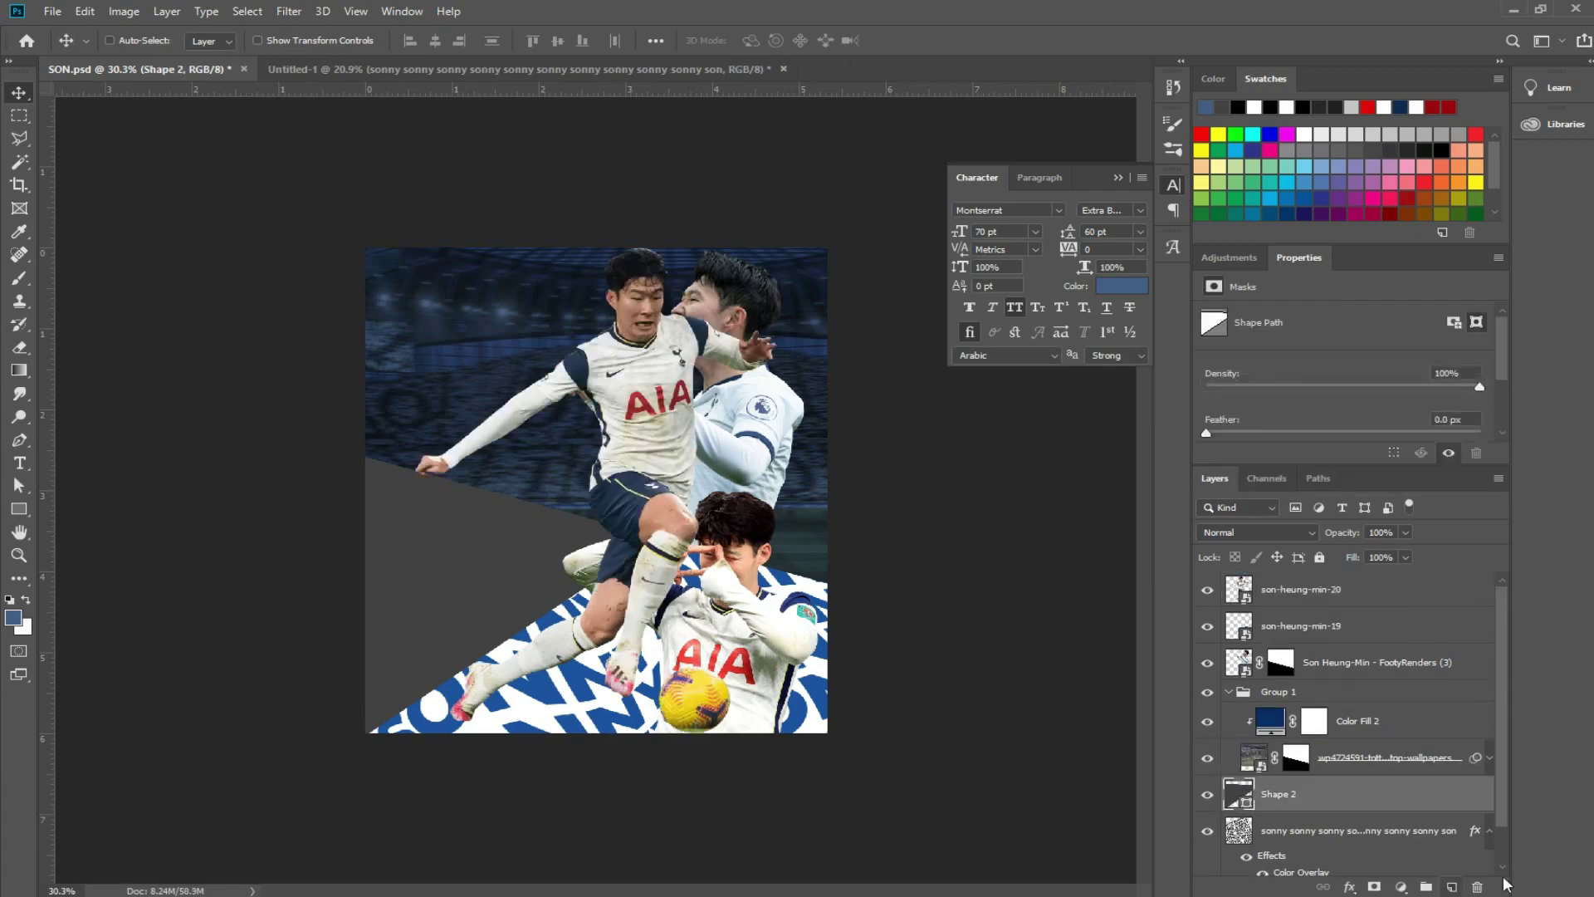
- Shrink son-heung-min-20 to 18%, recolour Shape 2 red, and resize the SON HEUNG MIN pattern
key(ctrl+t)
double_click(462, 39)
text(20)
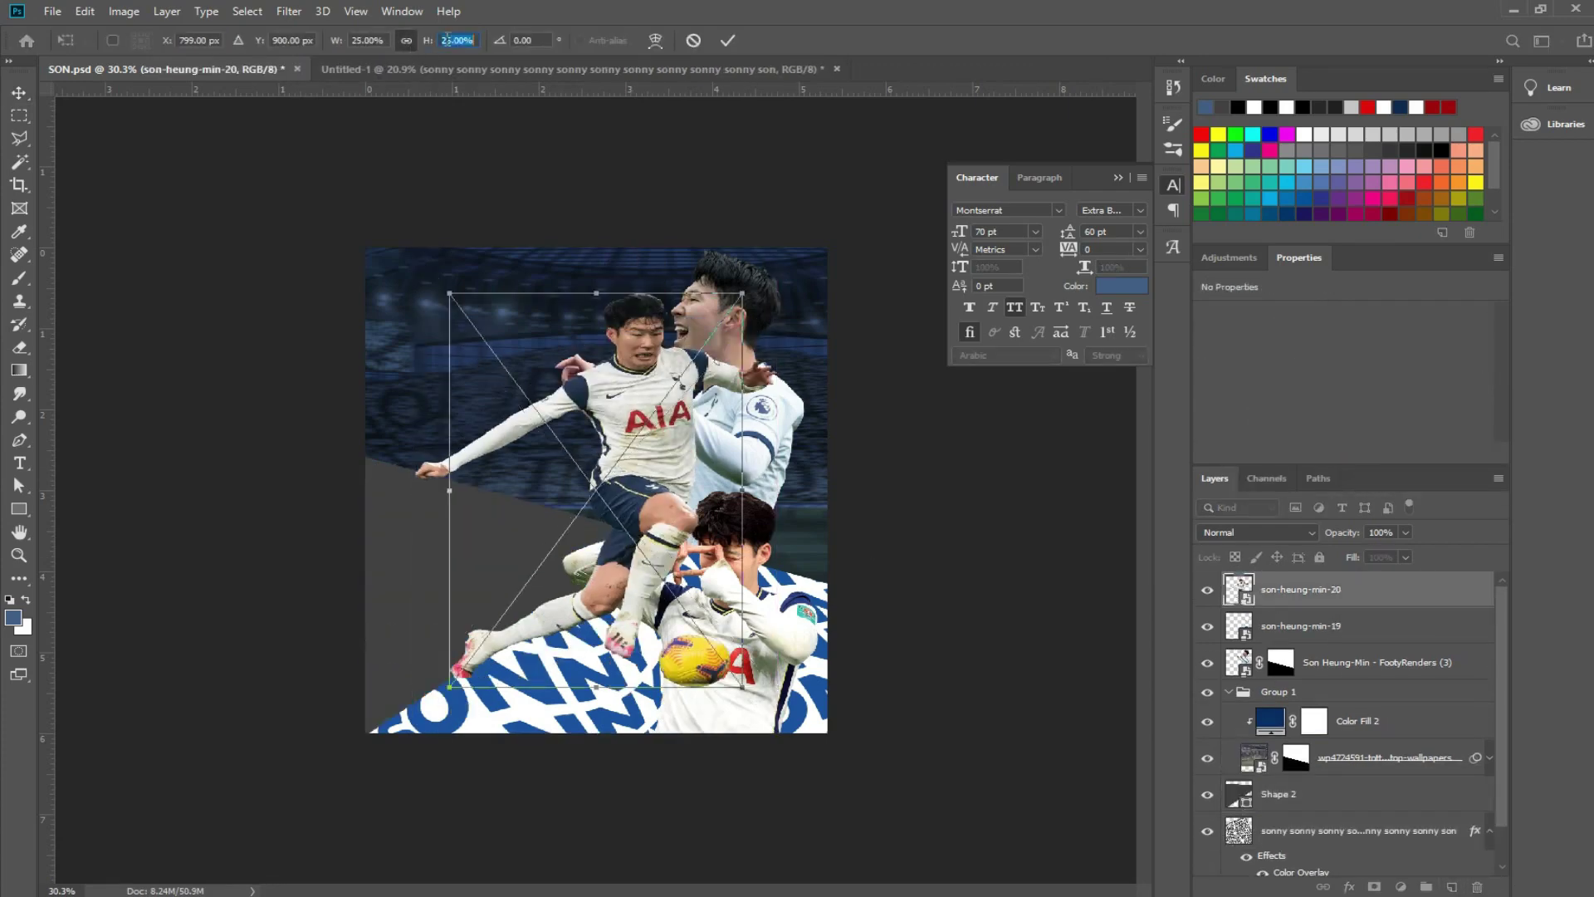
key(Return)
key(Return)
key(ctrl+t)
double_click(456, 40)
text(18)
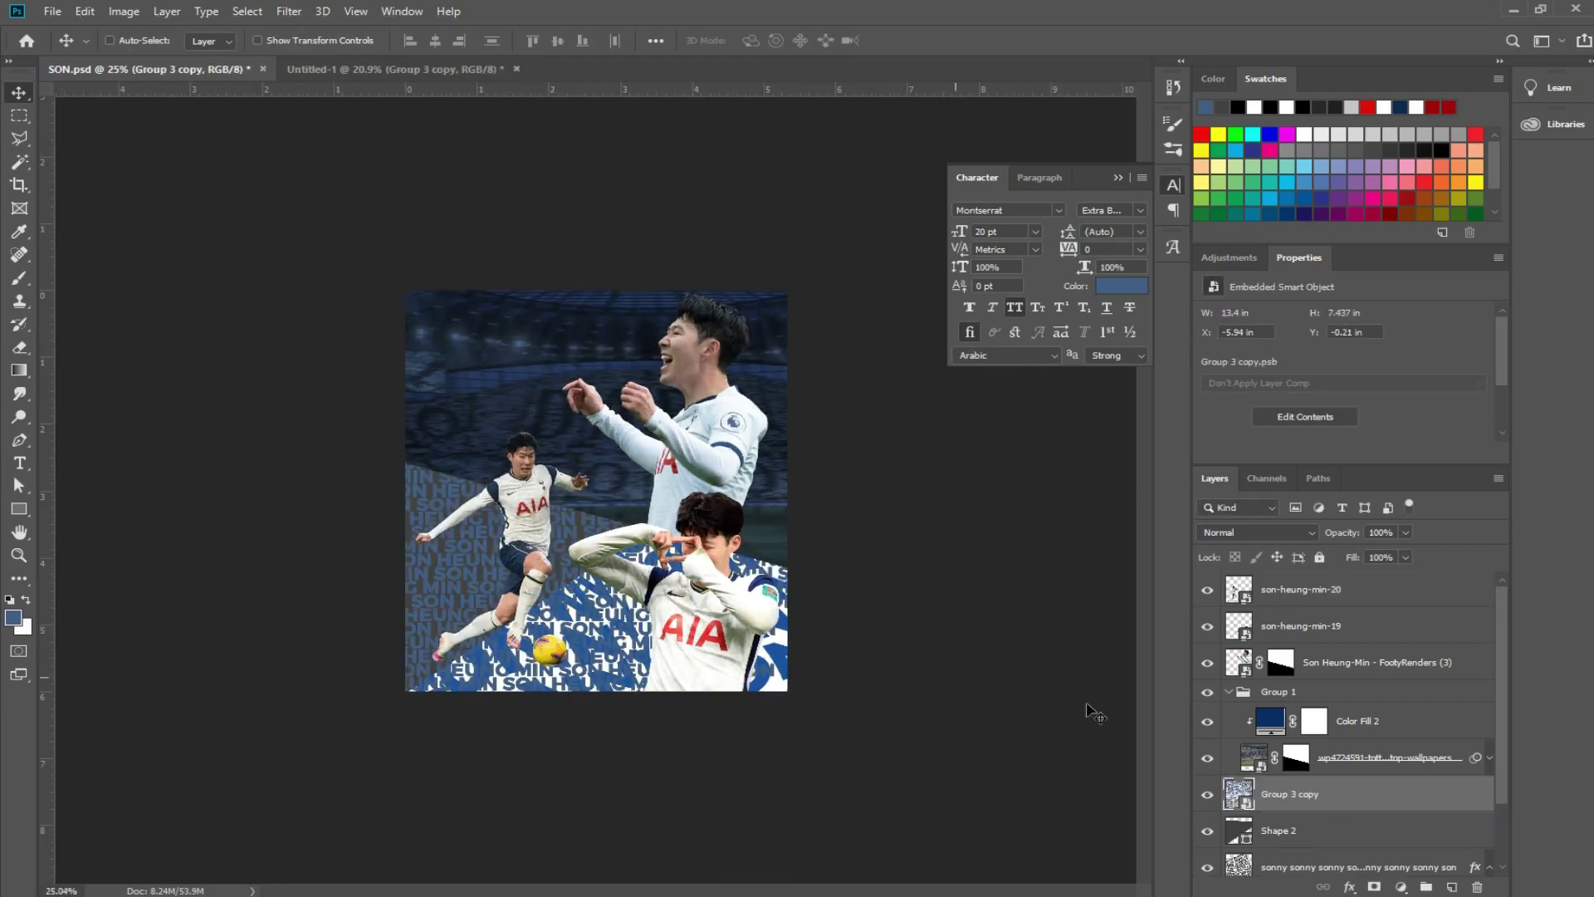
double_click(1239, 830)
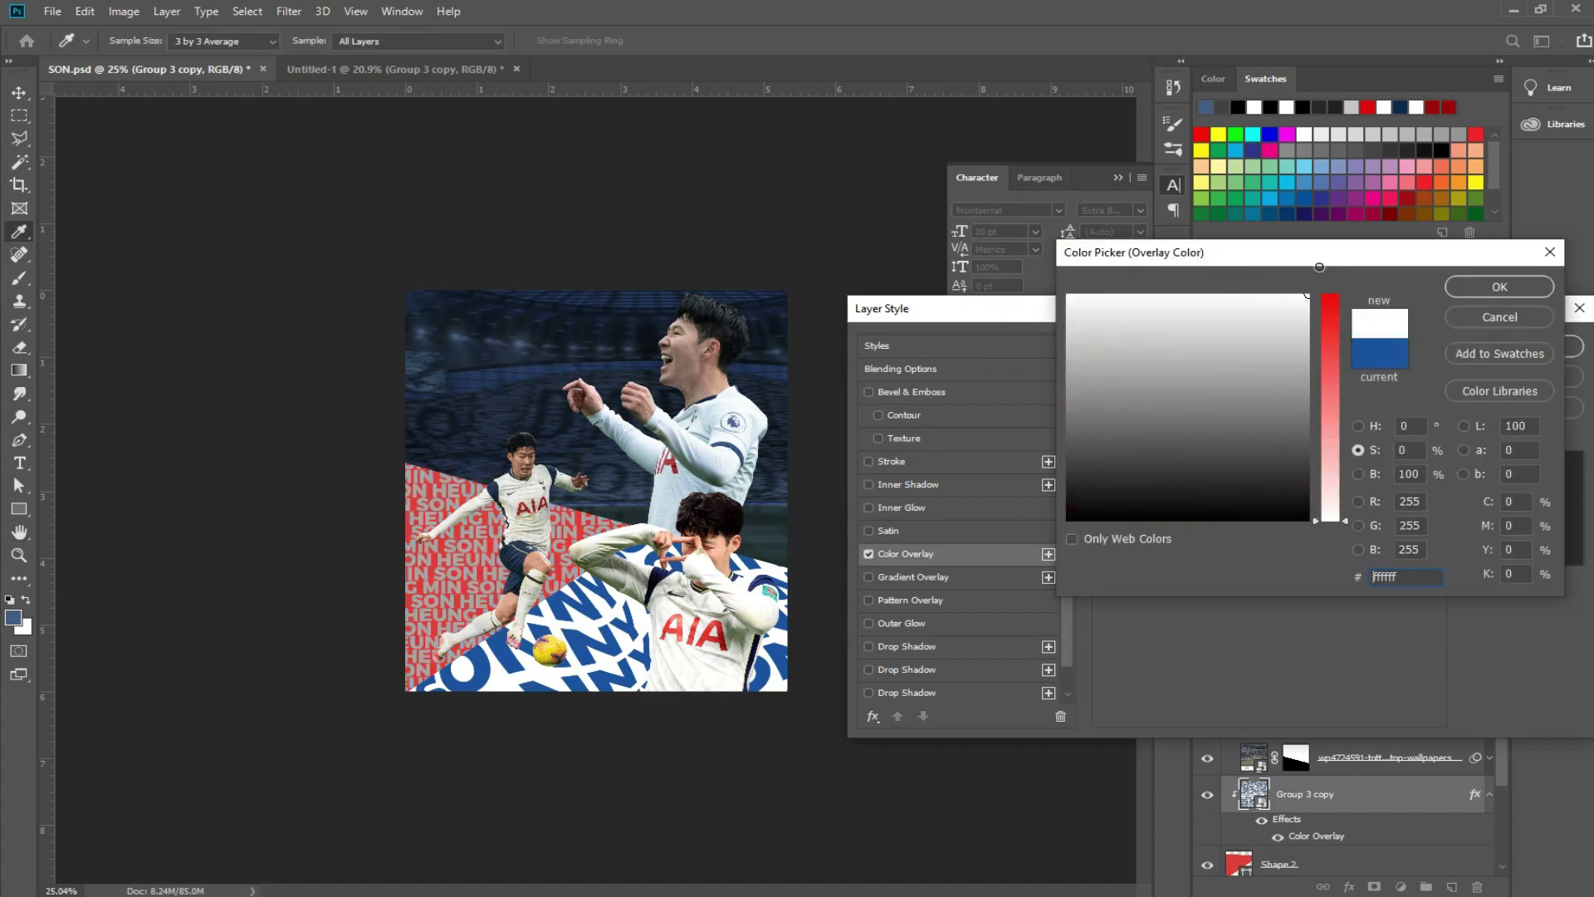
key(ctrl+t)
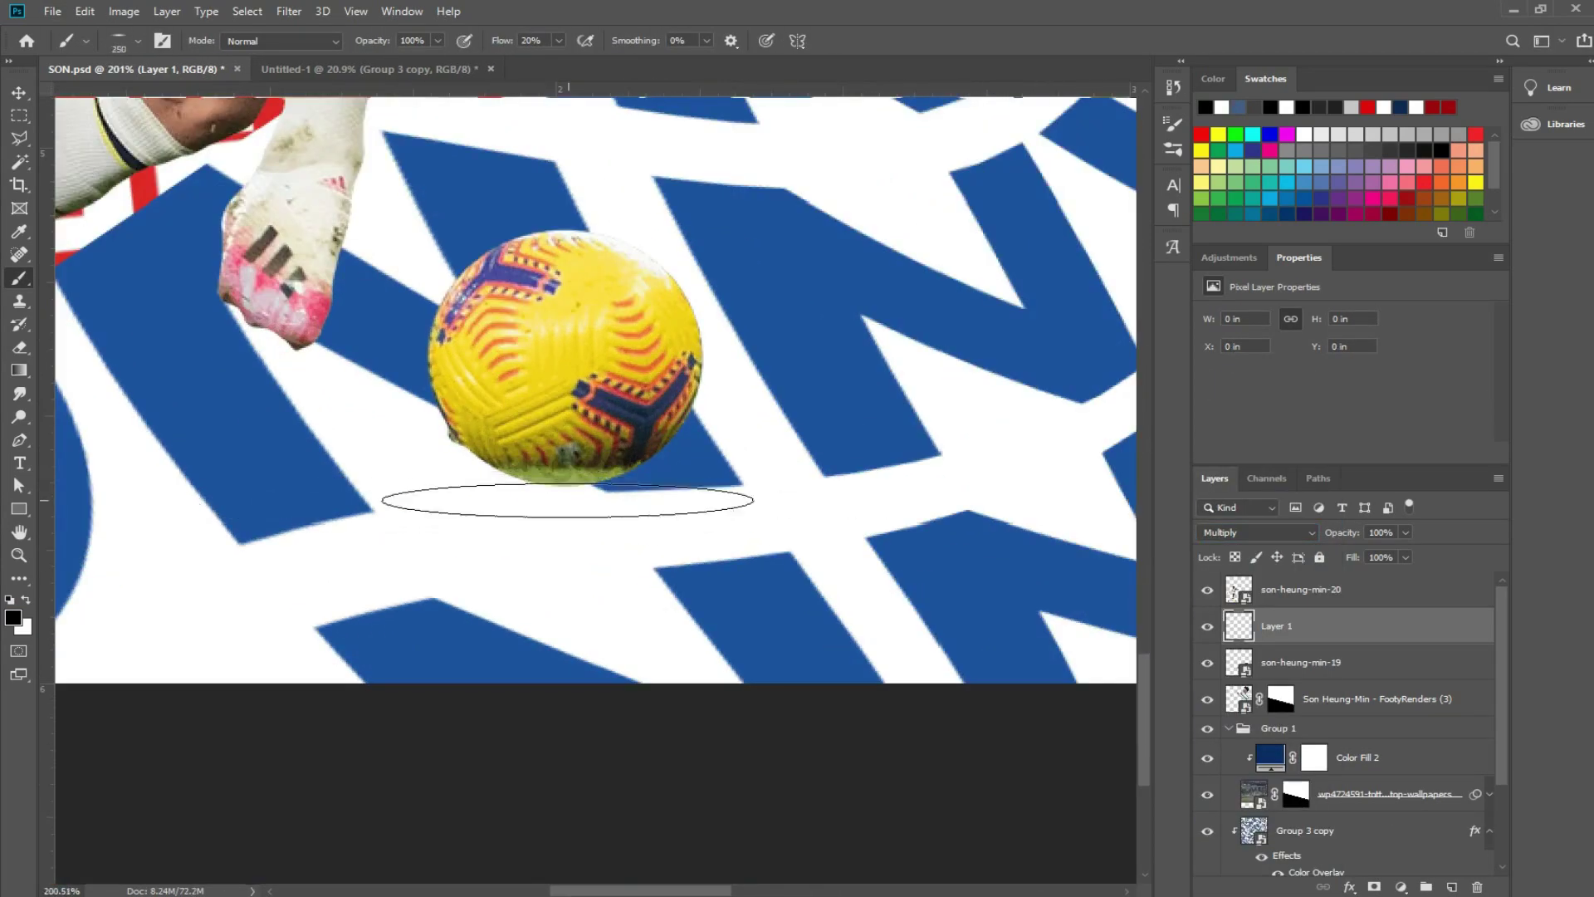
- Make the brush smaller to paint a soft black shadow under the ball on Layer 1
key(bracketleft)
key(alt+bracketleft)
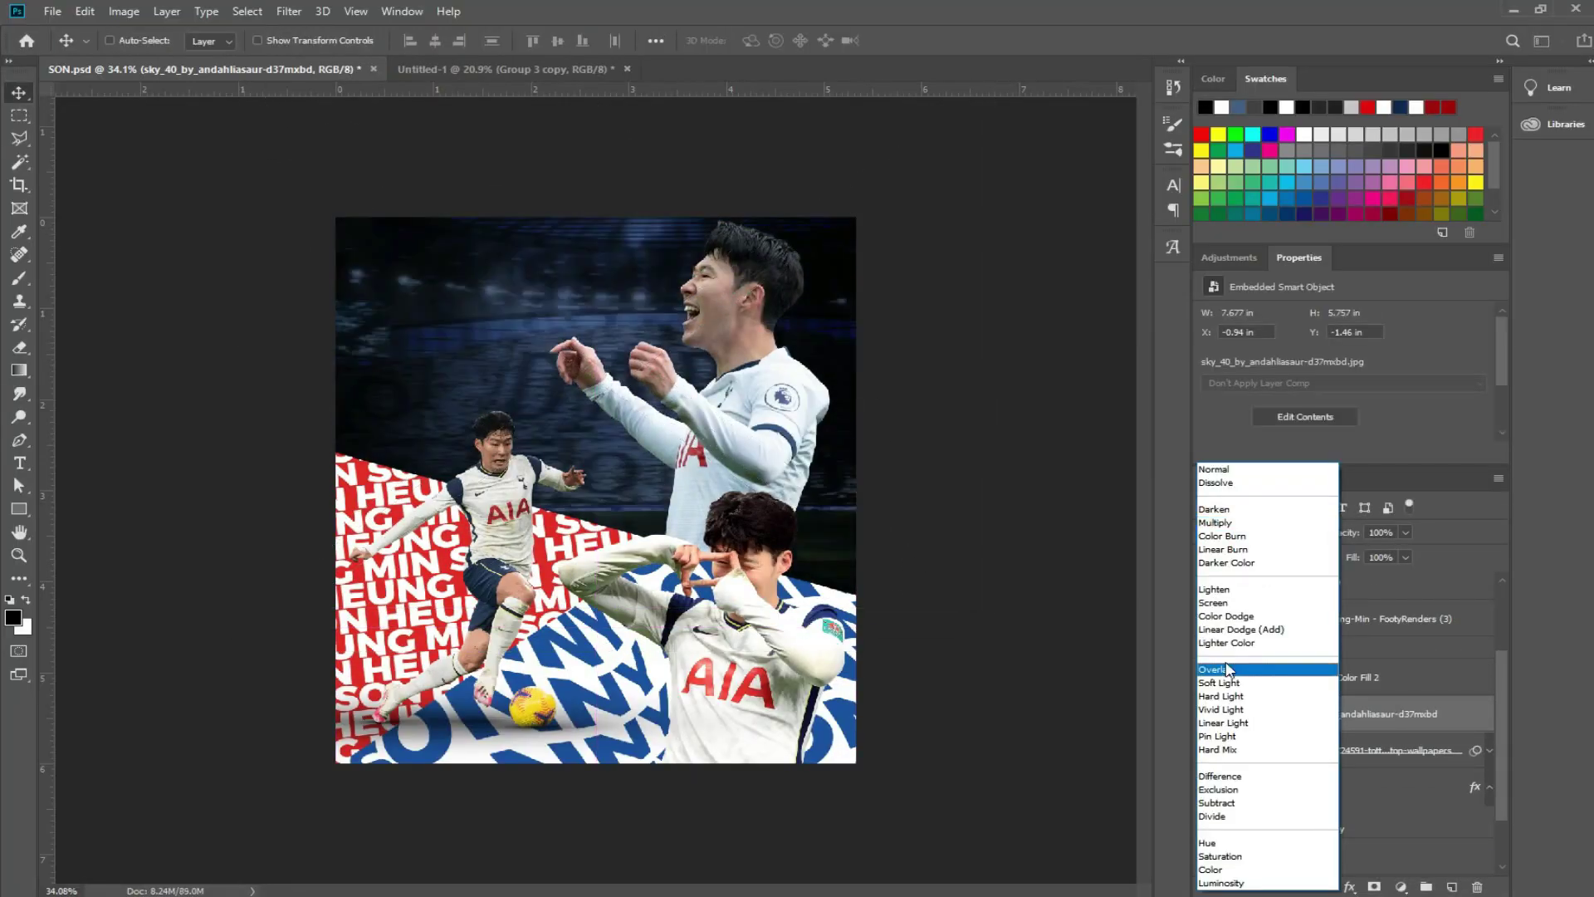
- Set the dark sky layer's blend mode to Overlay
click(1227, 669)
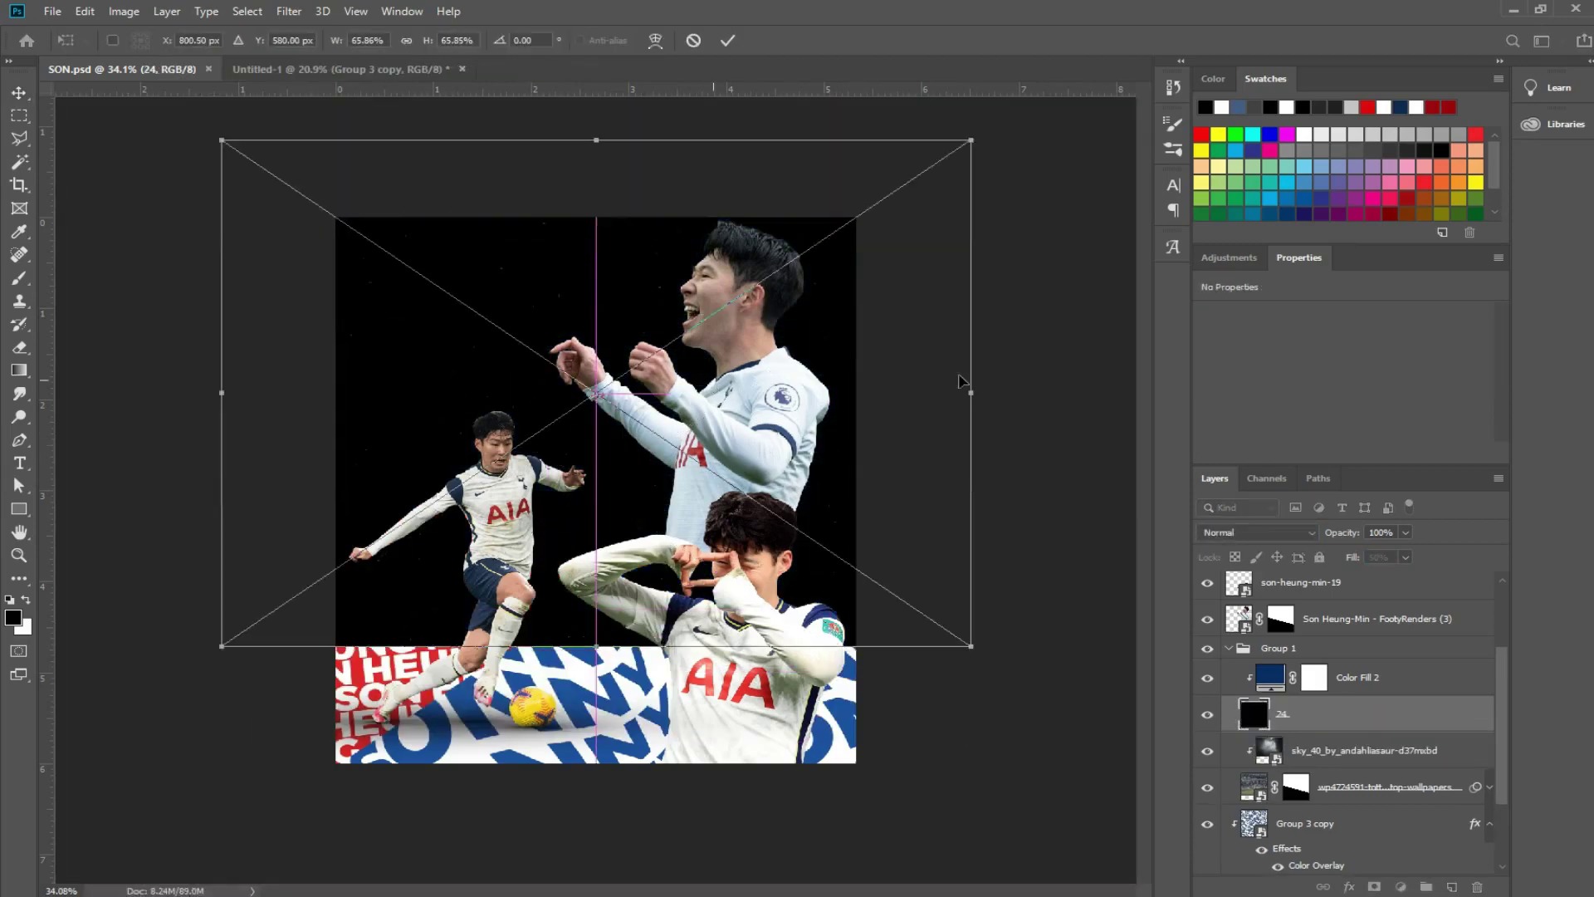
click(1235, 631)
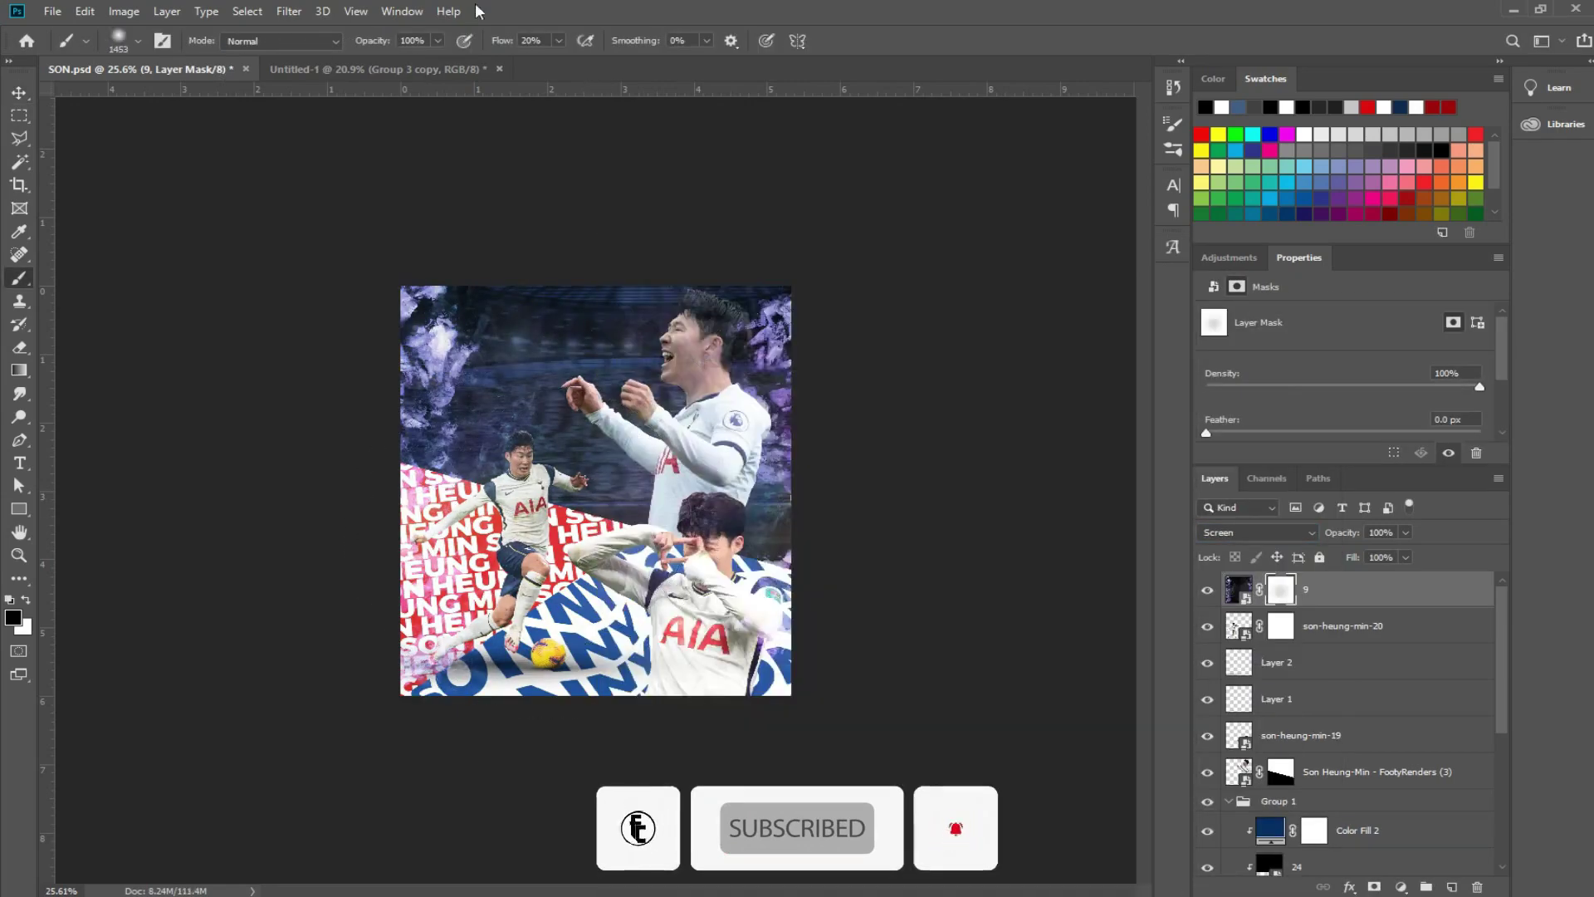
- Mask out the smoke texture's centre and set Spectro Distortion 2_1 to Screen blending
click(597, 487)
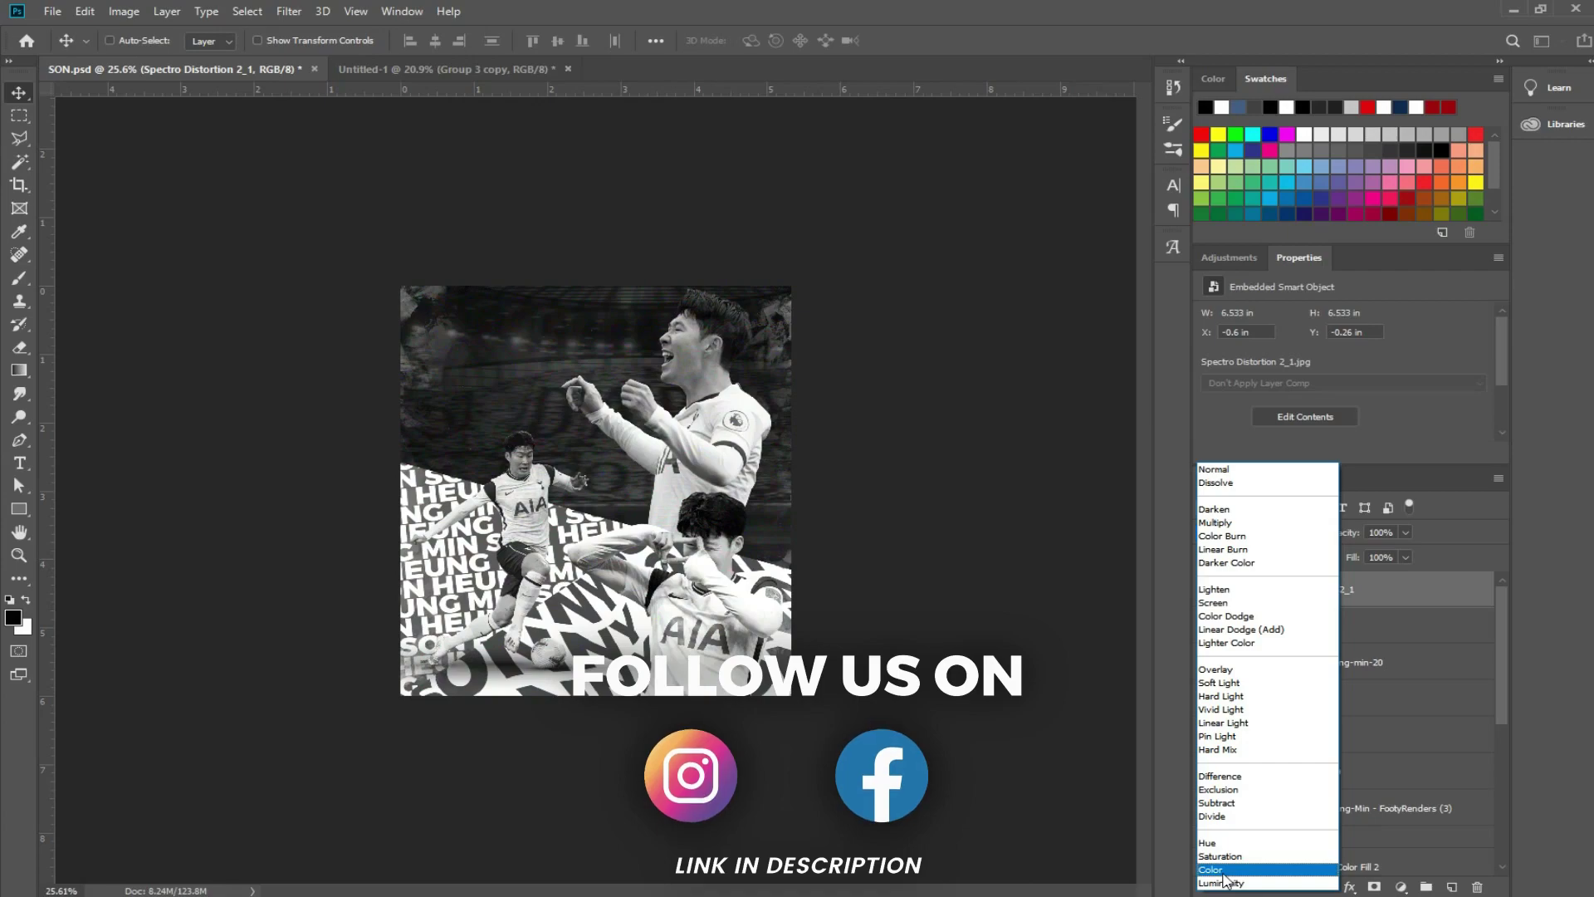
click(1212, 603)
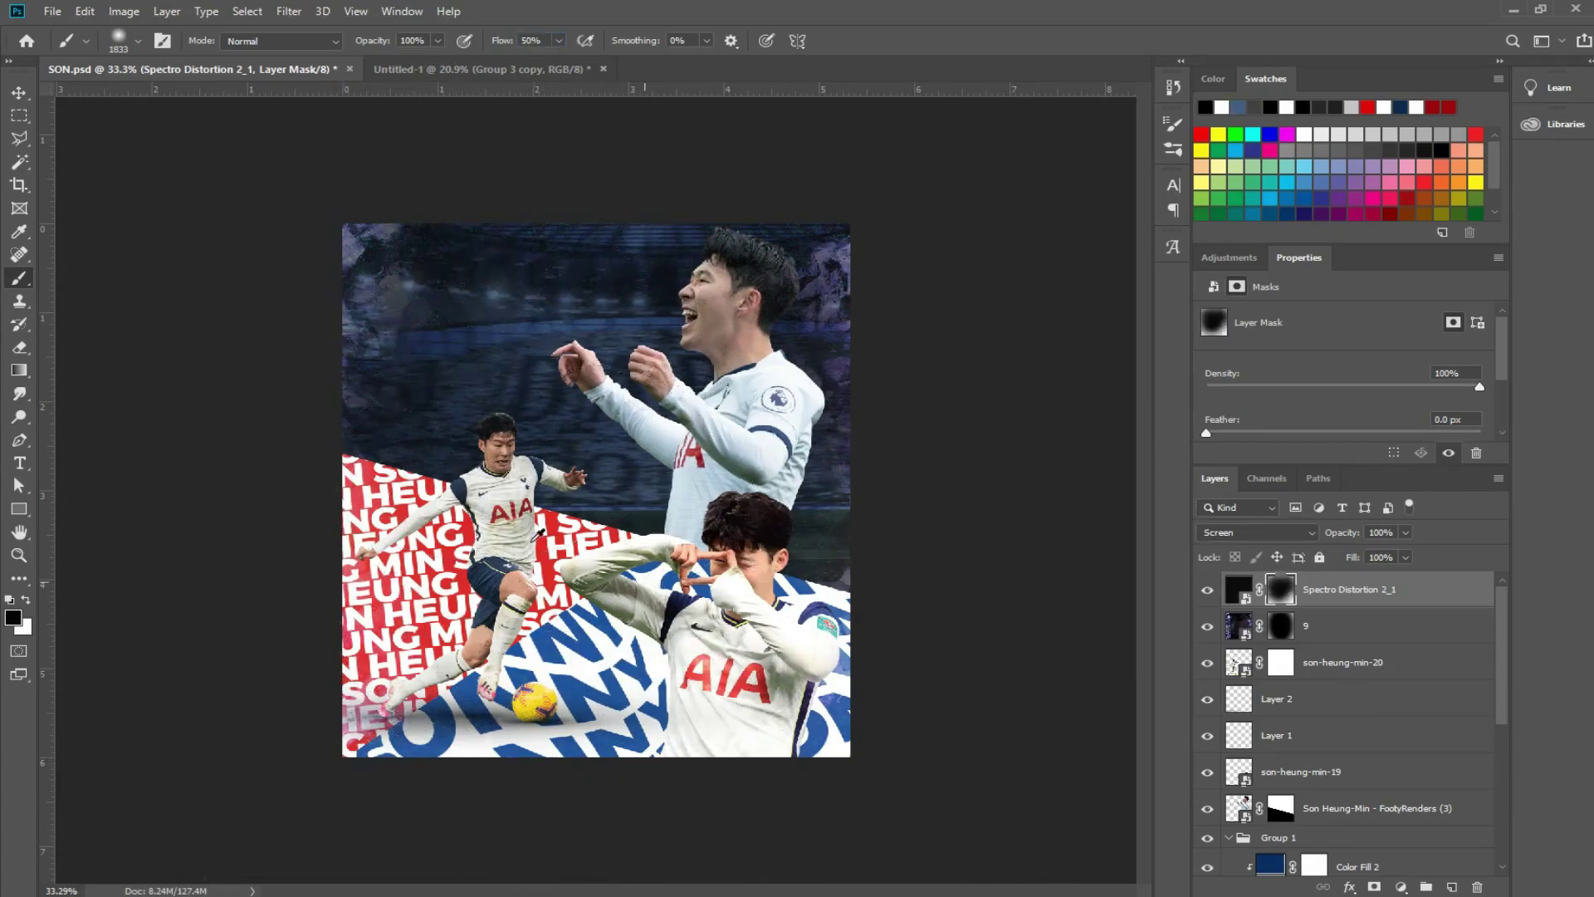
key(x)
key(ctrl+minus)
- Desaturate the orlova swirl, move it lower in the stack, and mask it to reveal the stadium
key(Return)
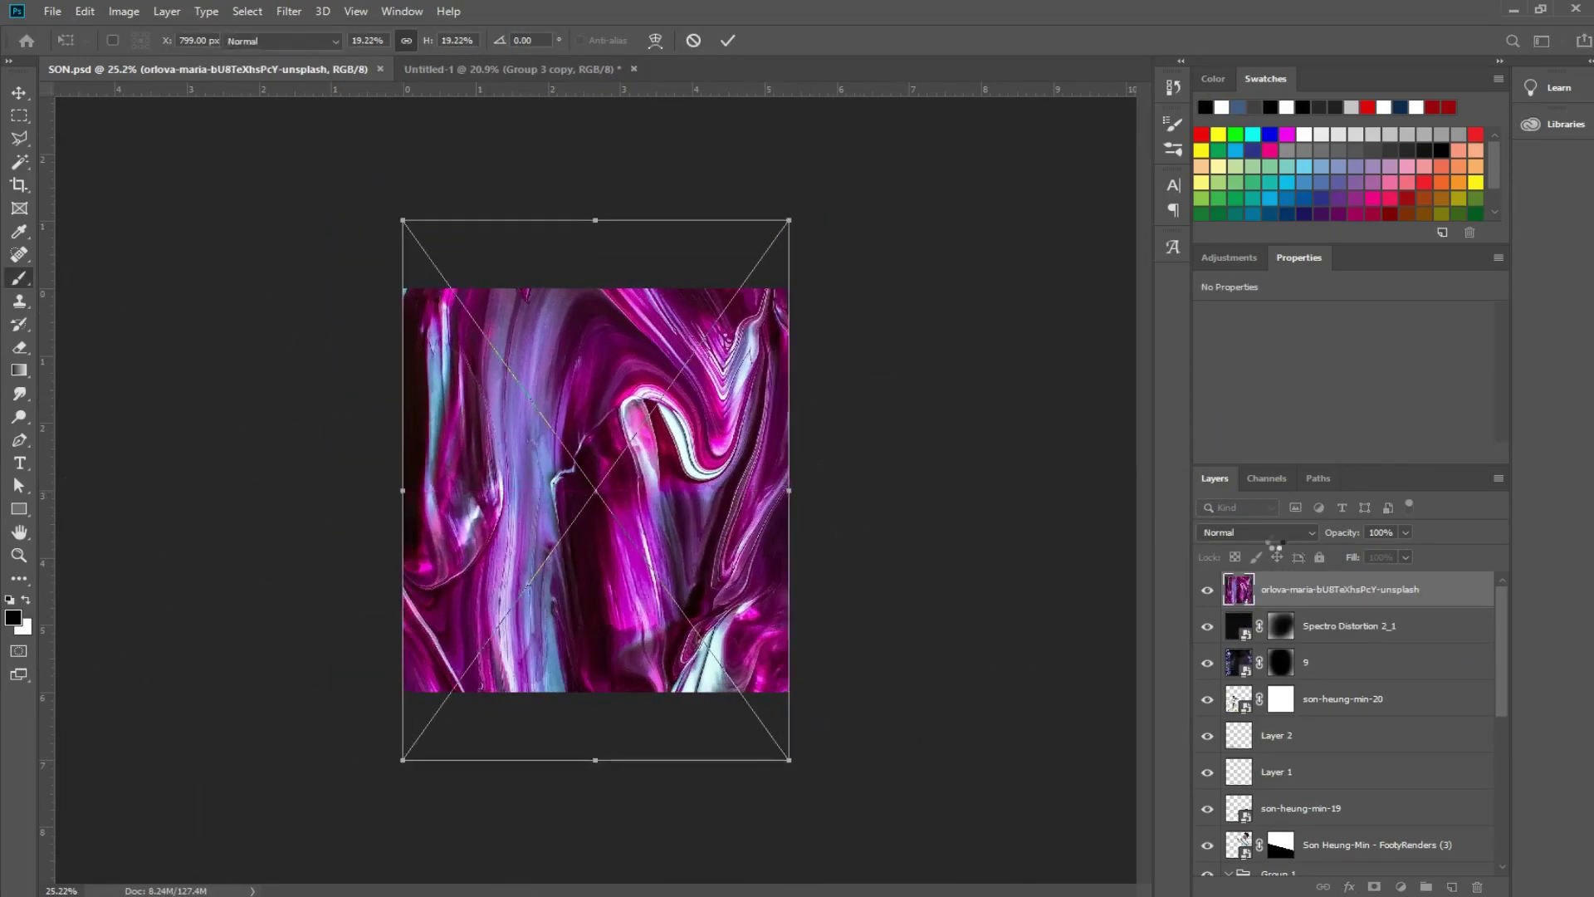
click(124, 11)
key(ctrl+shift+u)
drag(1345, 589, 1395, 784)
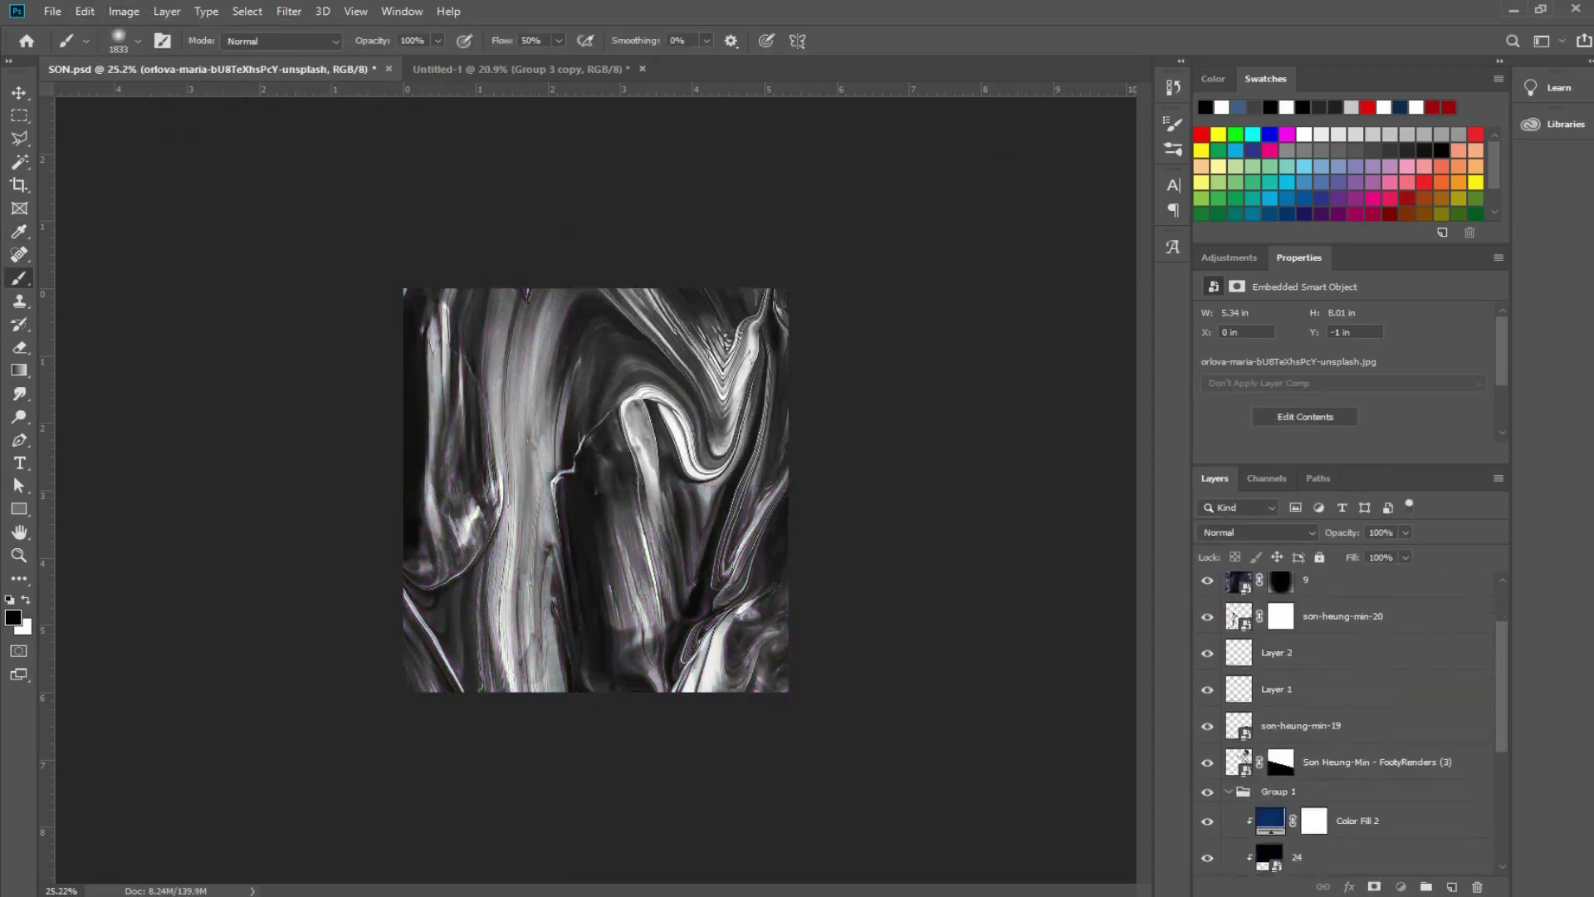
click(1258, 532)
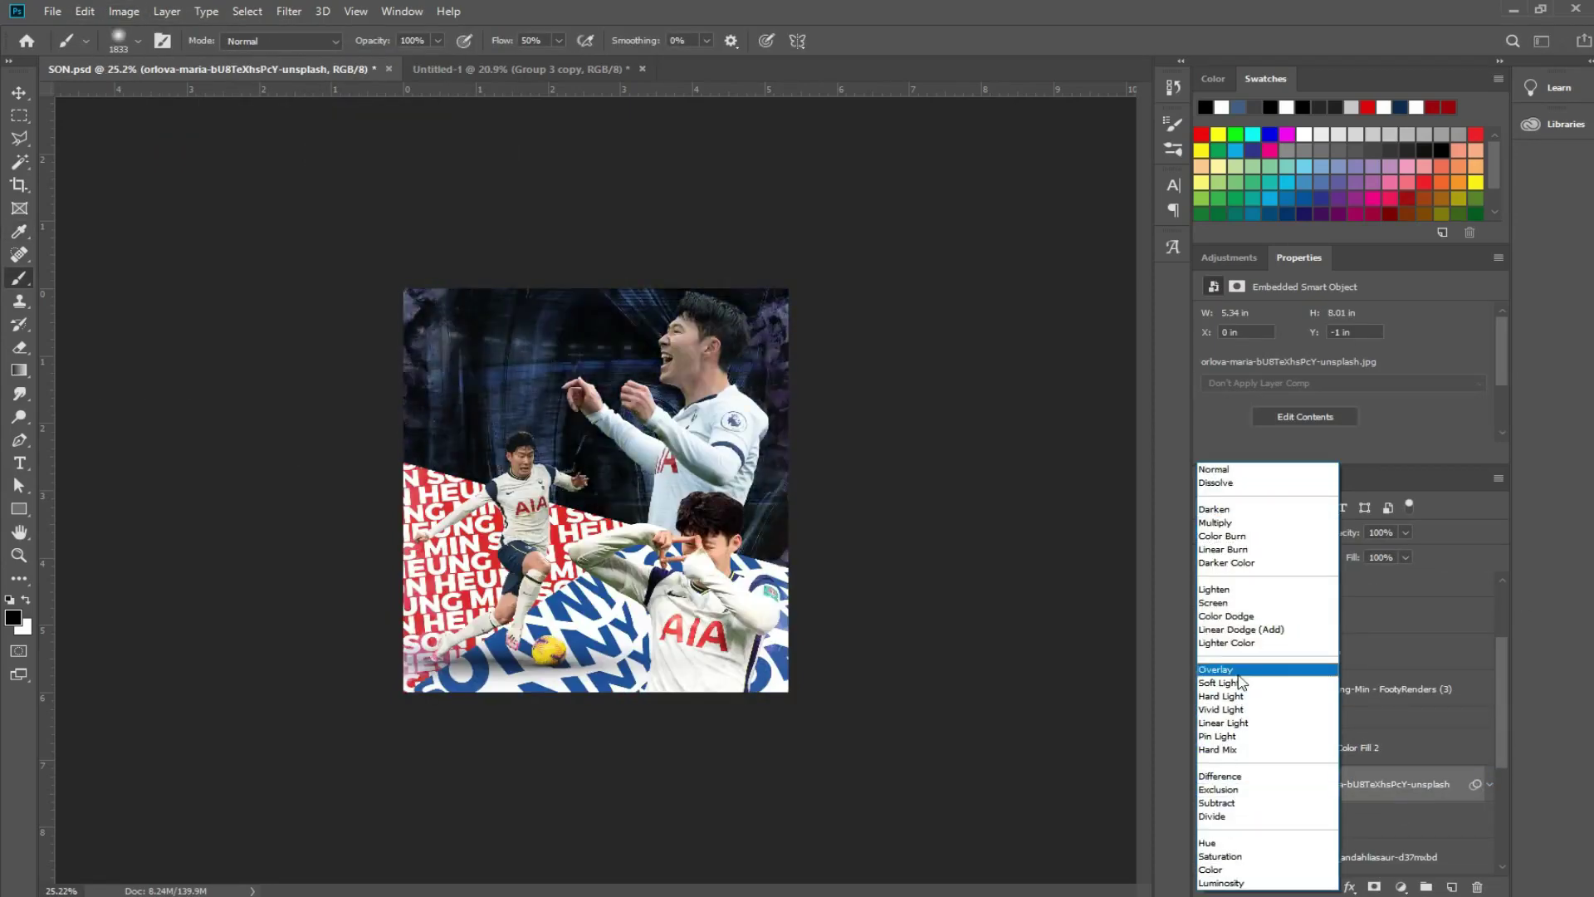
key(Escape)
click(1371, 885)
drag(465, 398, 521, 492)
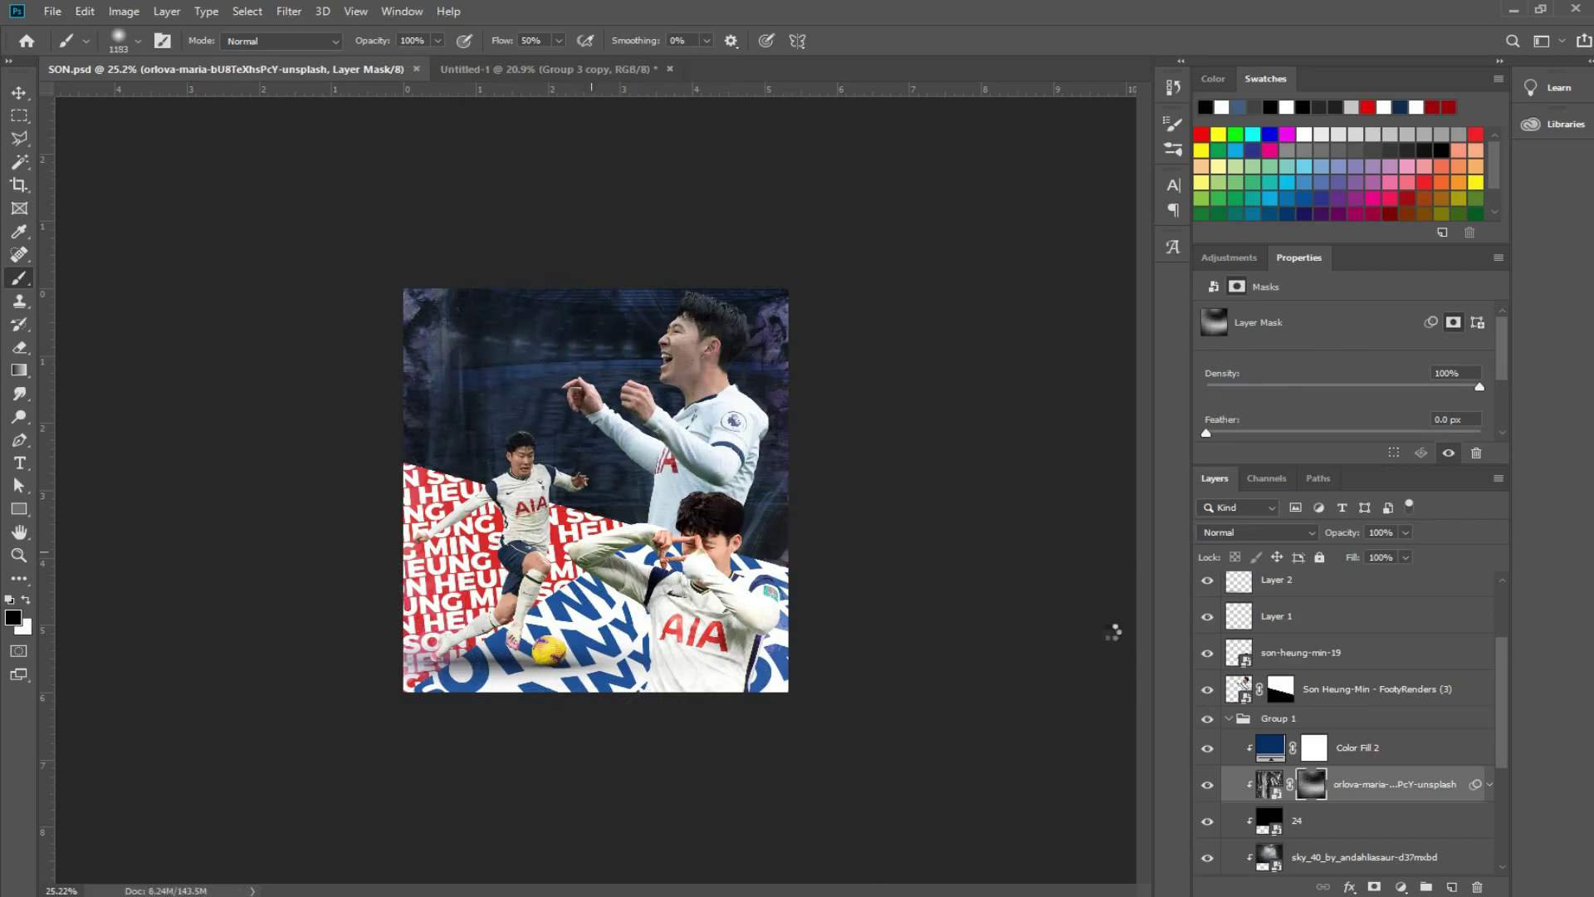
- Place the sean-sinclair rainbow light leak on top in Lighten mode, rotated and enlarged across the poster
key(Return)
drag(1329, 766, 1329, 581)
click(1257, 532)
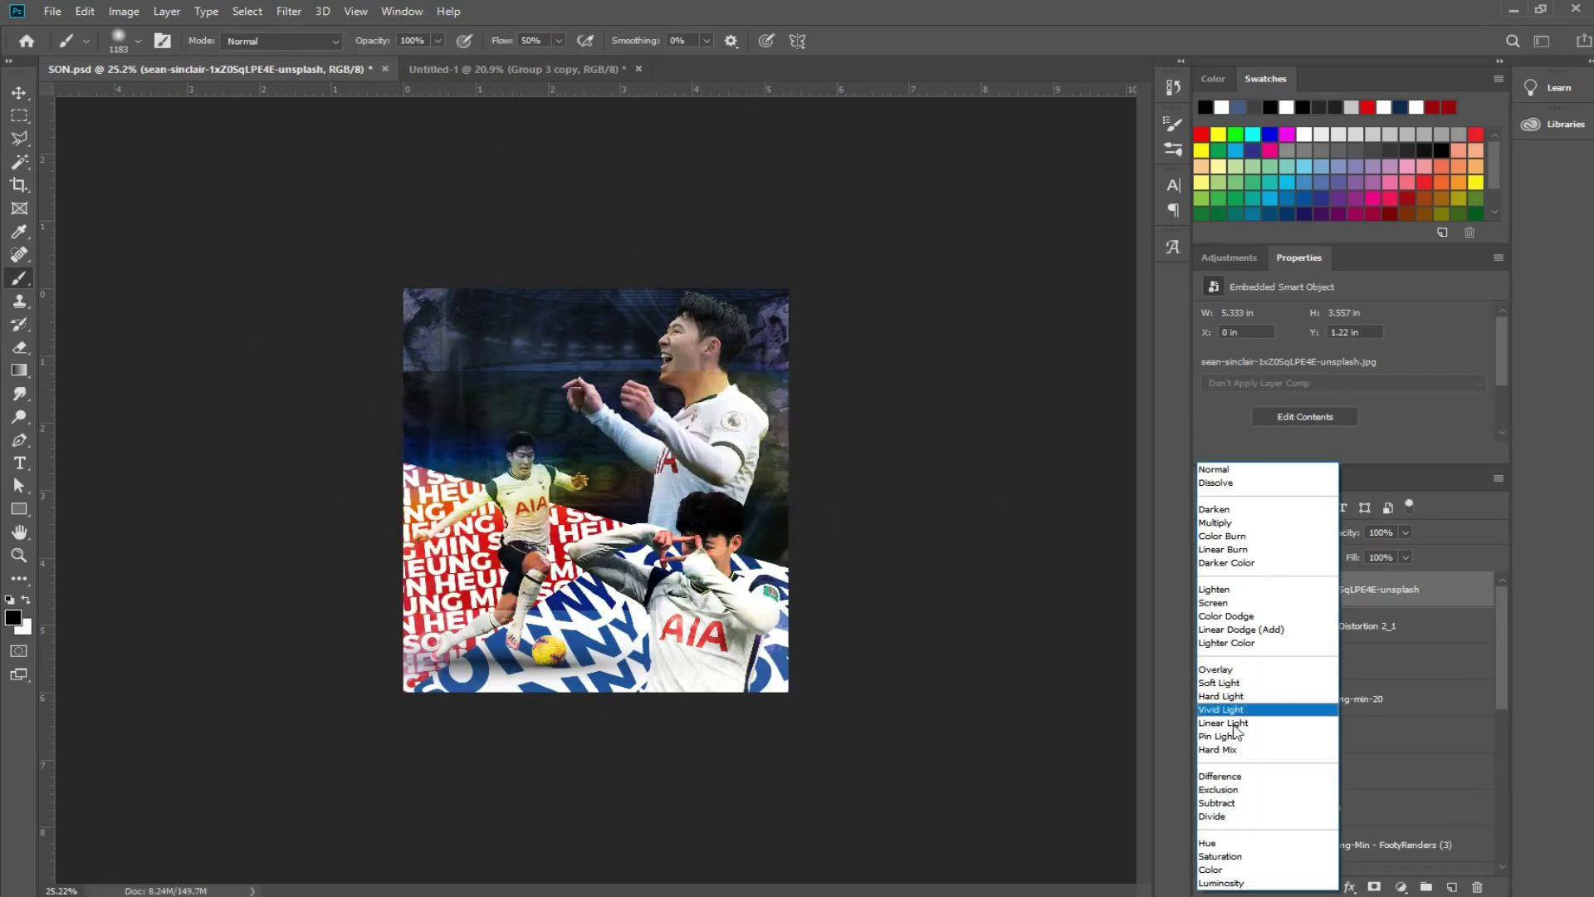
click(1213, 589)
click(725, 380)
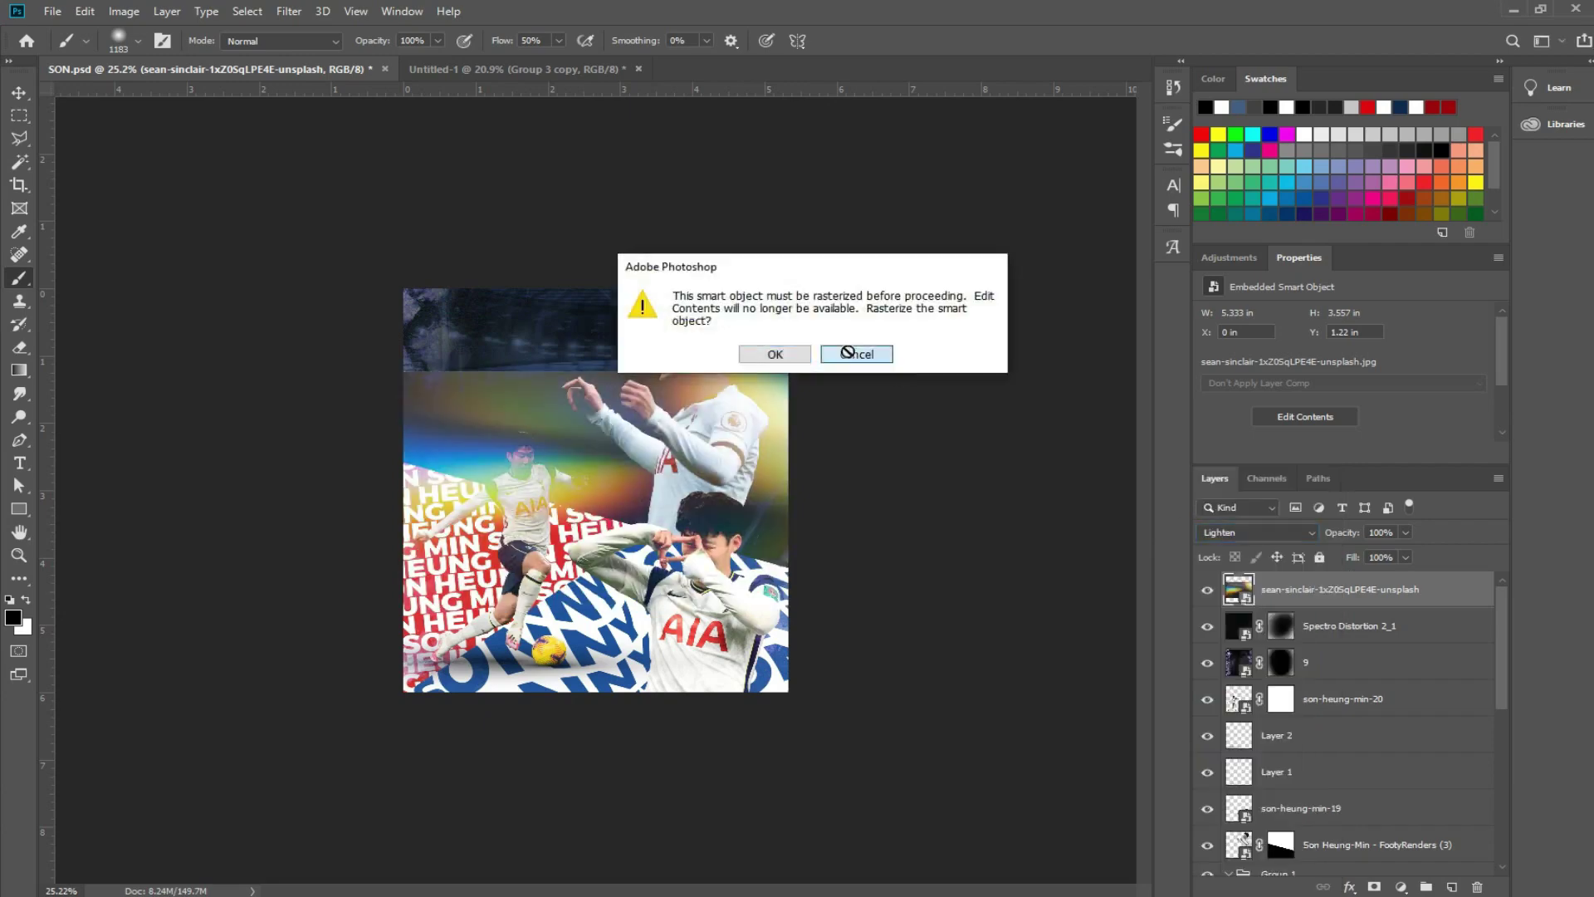
key(Escape)
key(ctrl+t)
mouse_move(725, 380)
mouse_down()
mouse_move(754, 357)
mouse_move(721, 322)
mouse_up()
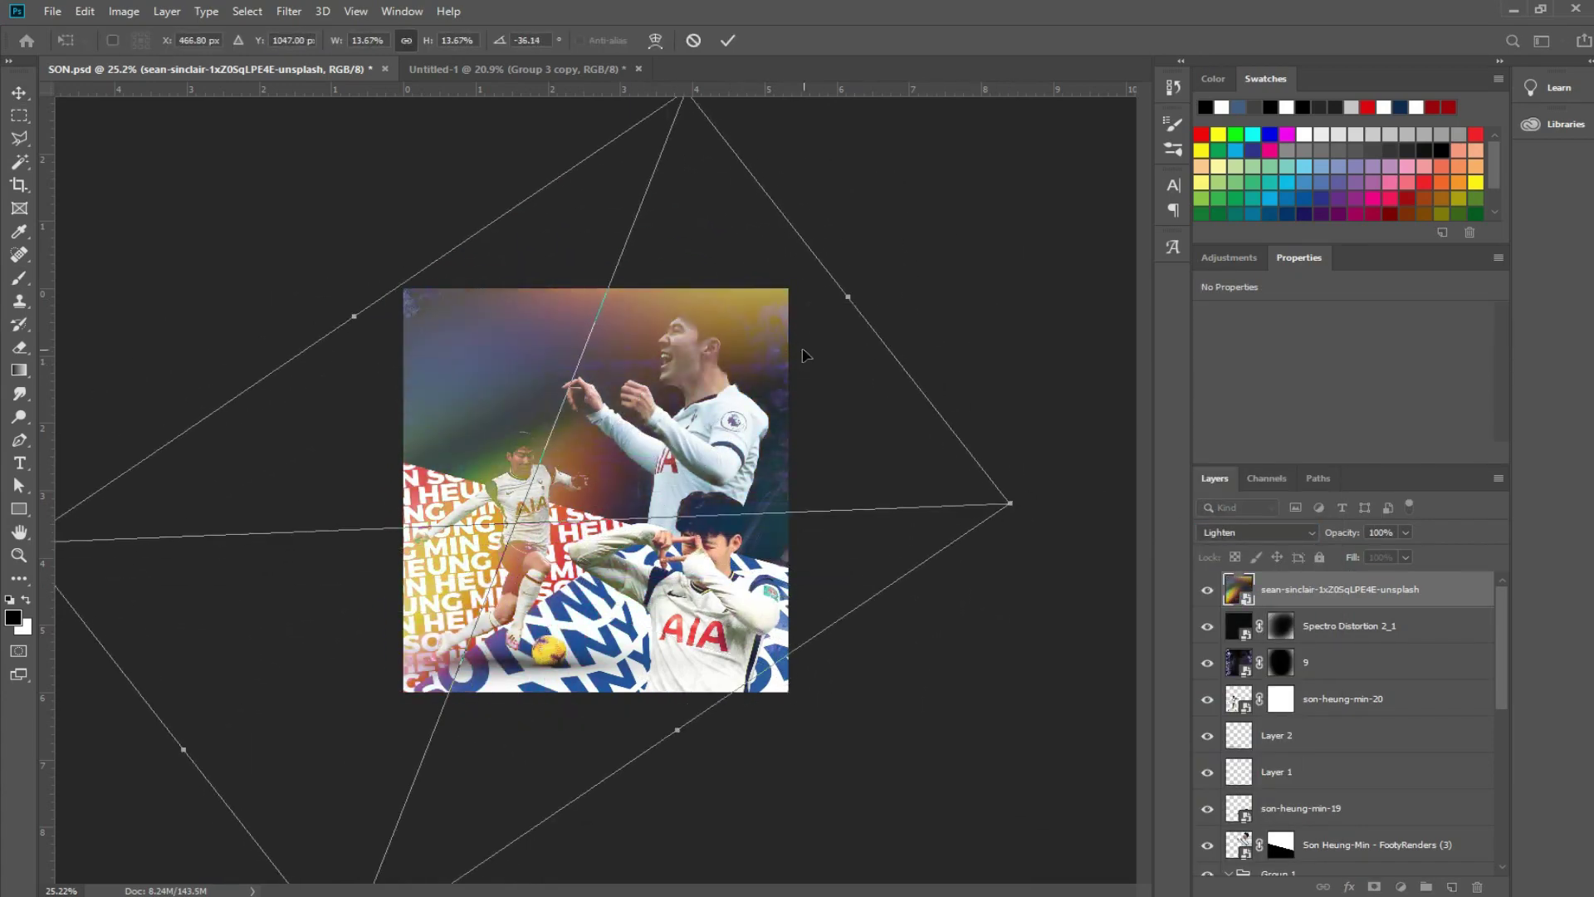
- Mask the light leak softly and move the foil texture down the layer stack
alt+click(1375, 888)
key(b)
key(x)
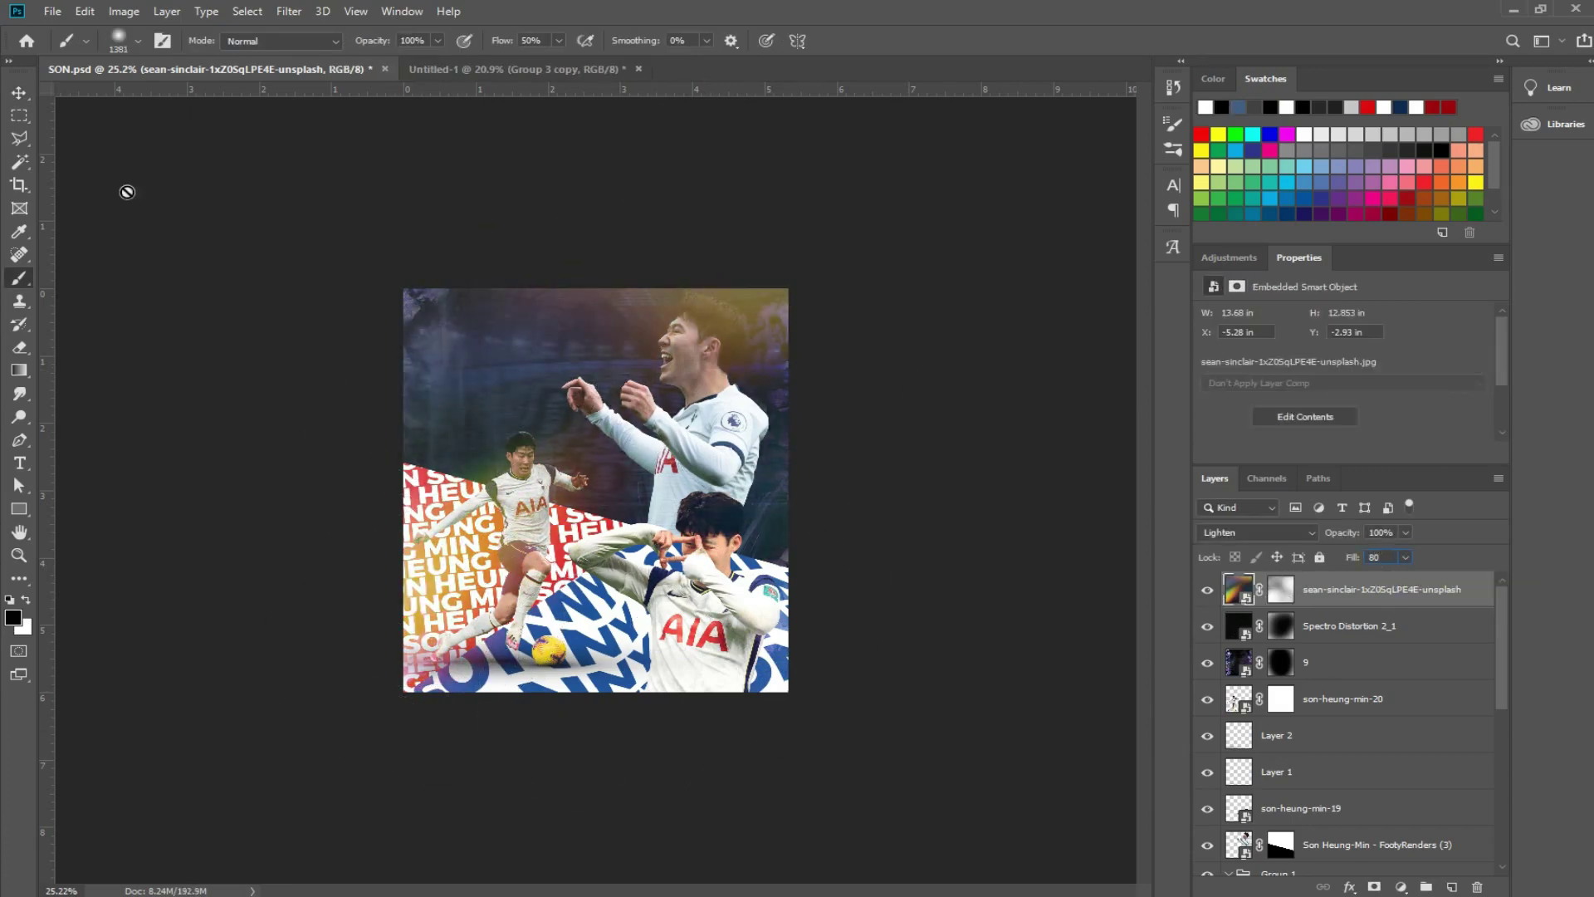
drag(657, 456, 674, 618)
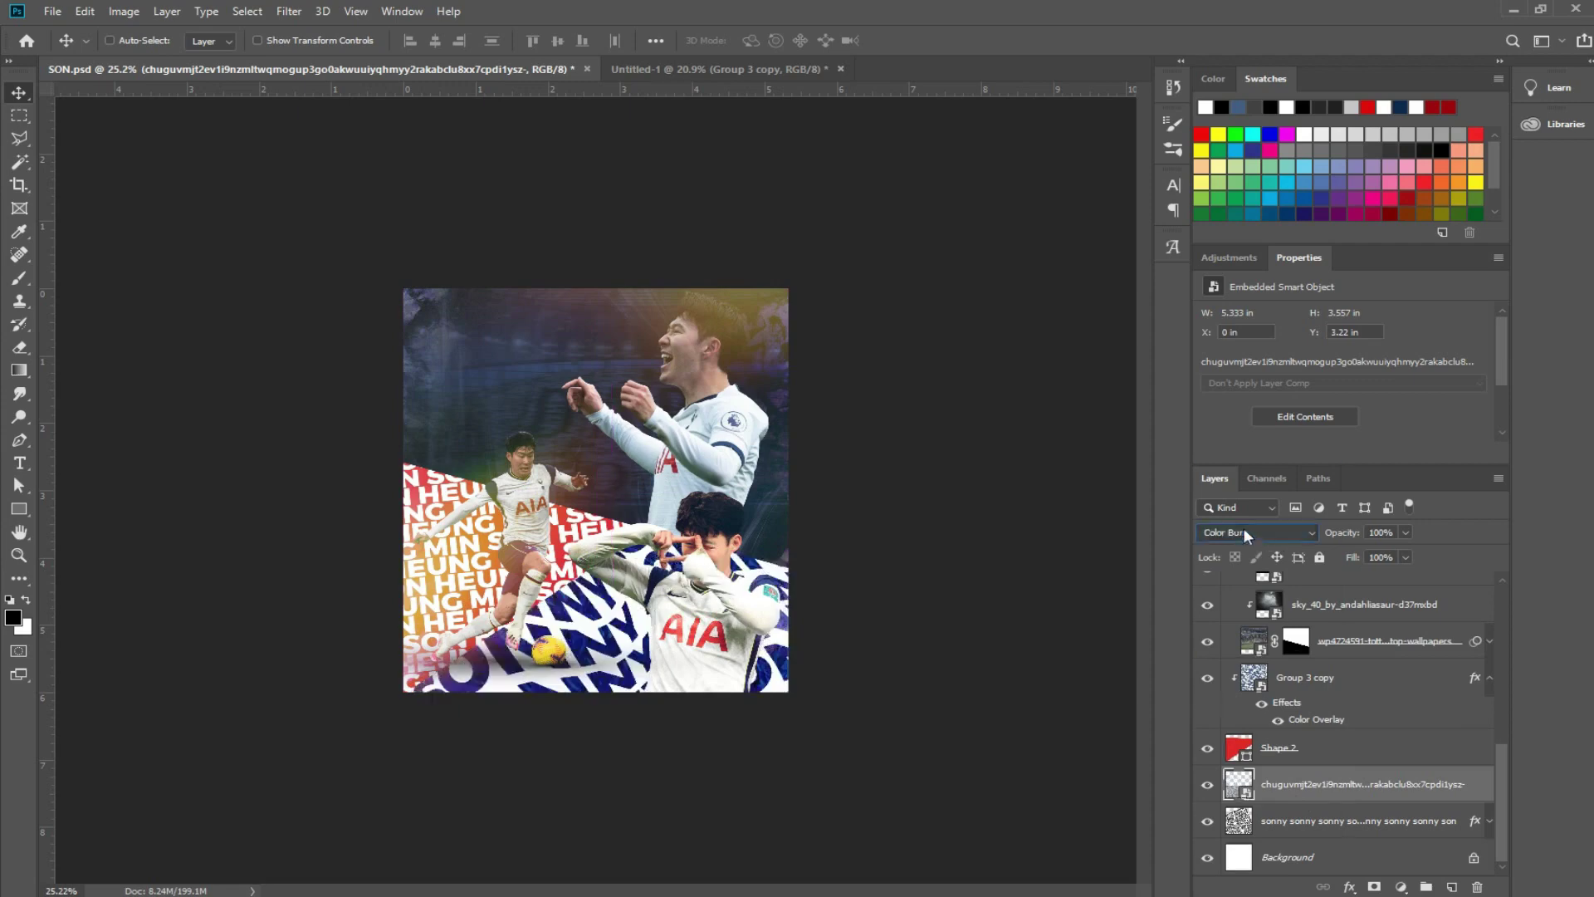
- Set the image layer's fill to 50% and place the crumpled paper texture
scroll(1245, 533, down, 1)
click(1380, 557)
text(50)
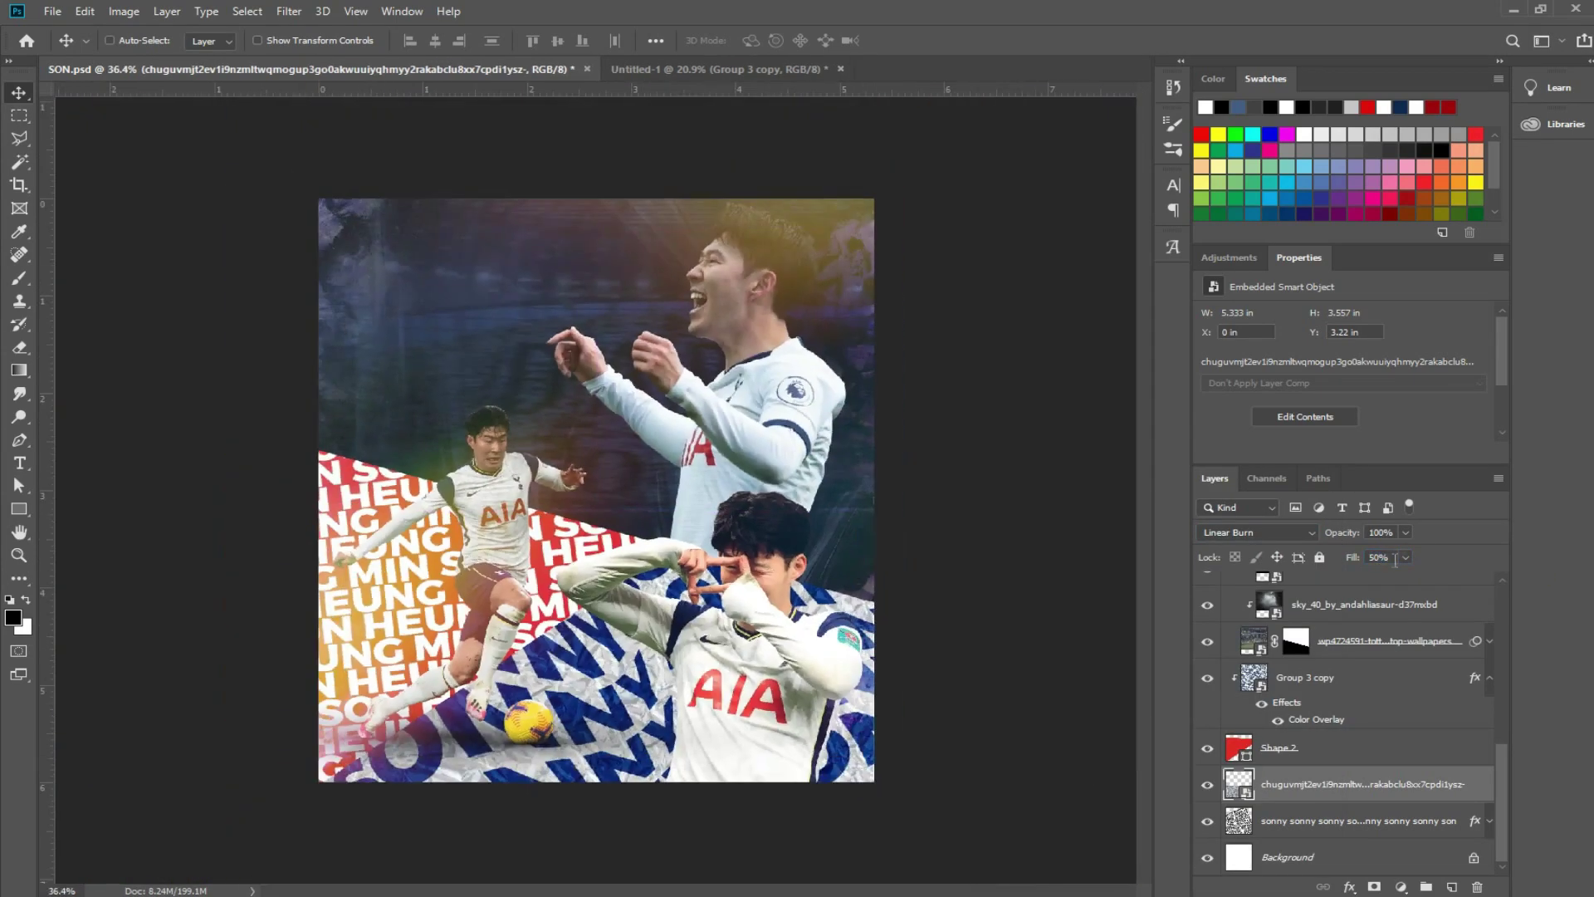
key(Return)
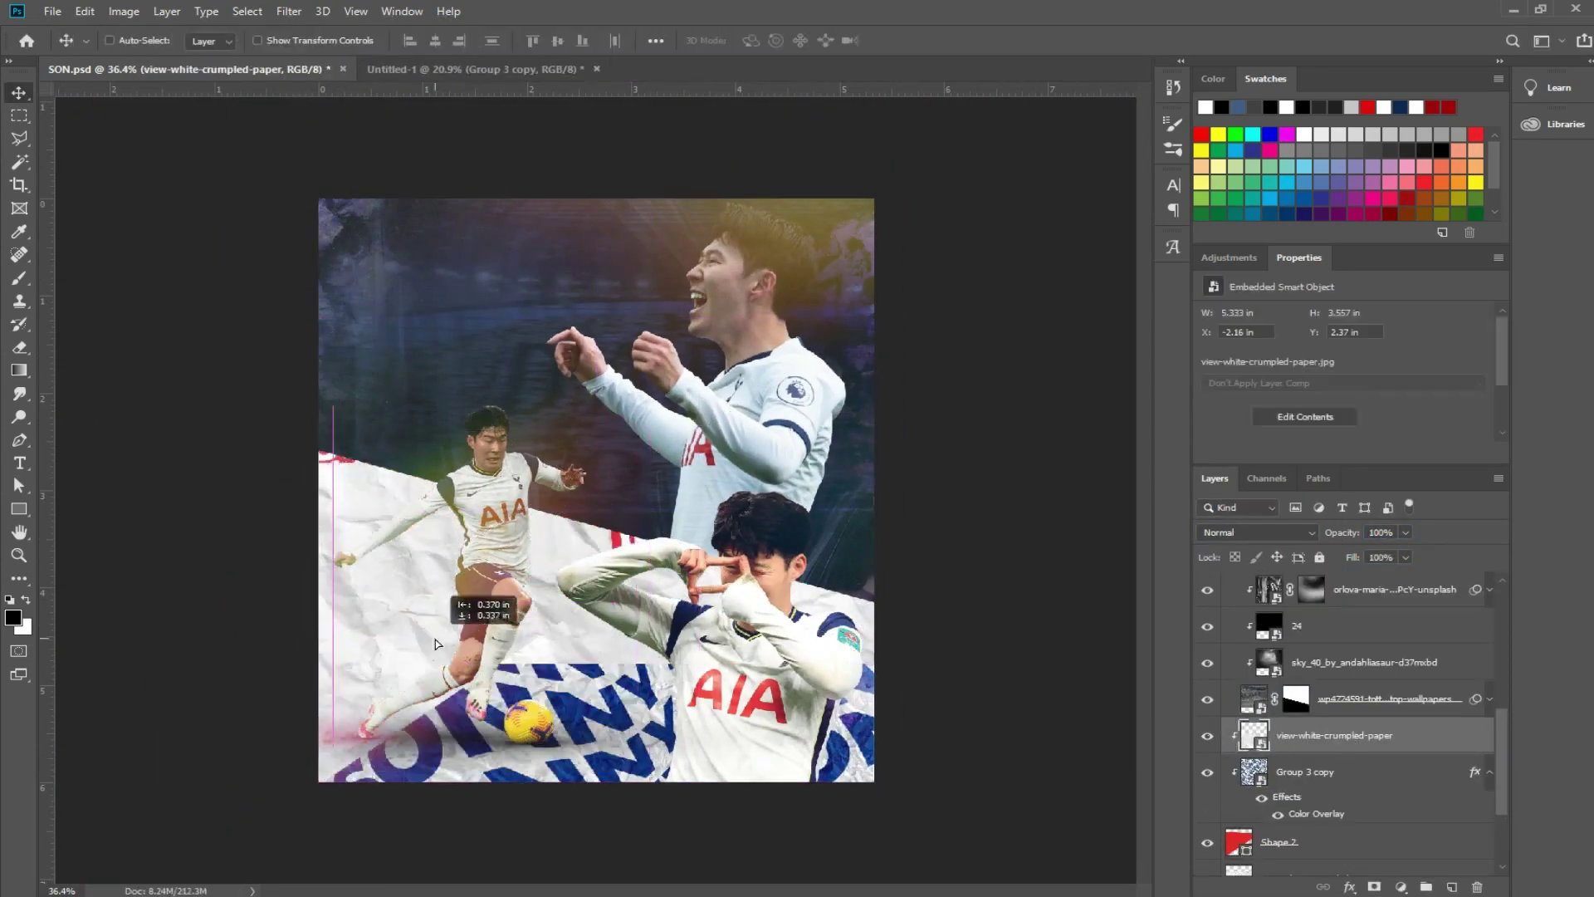
click(1245, 533)
- Rotate the glued paper texture 60 degrees, blend it as Multiply, and add a second glued paper
drag(1022, 710, 671, 696)
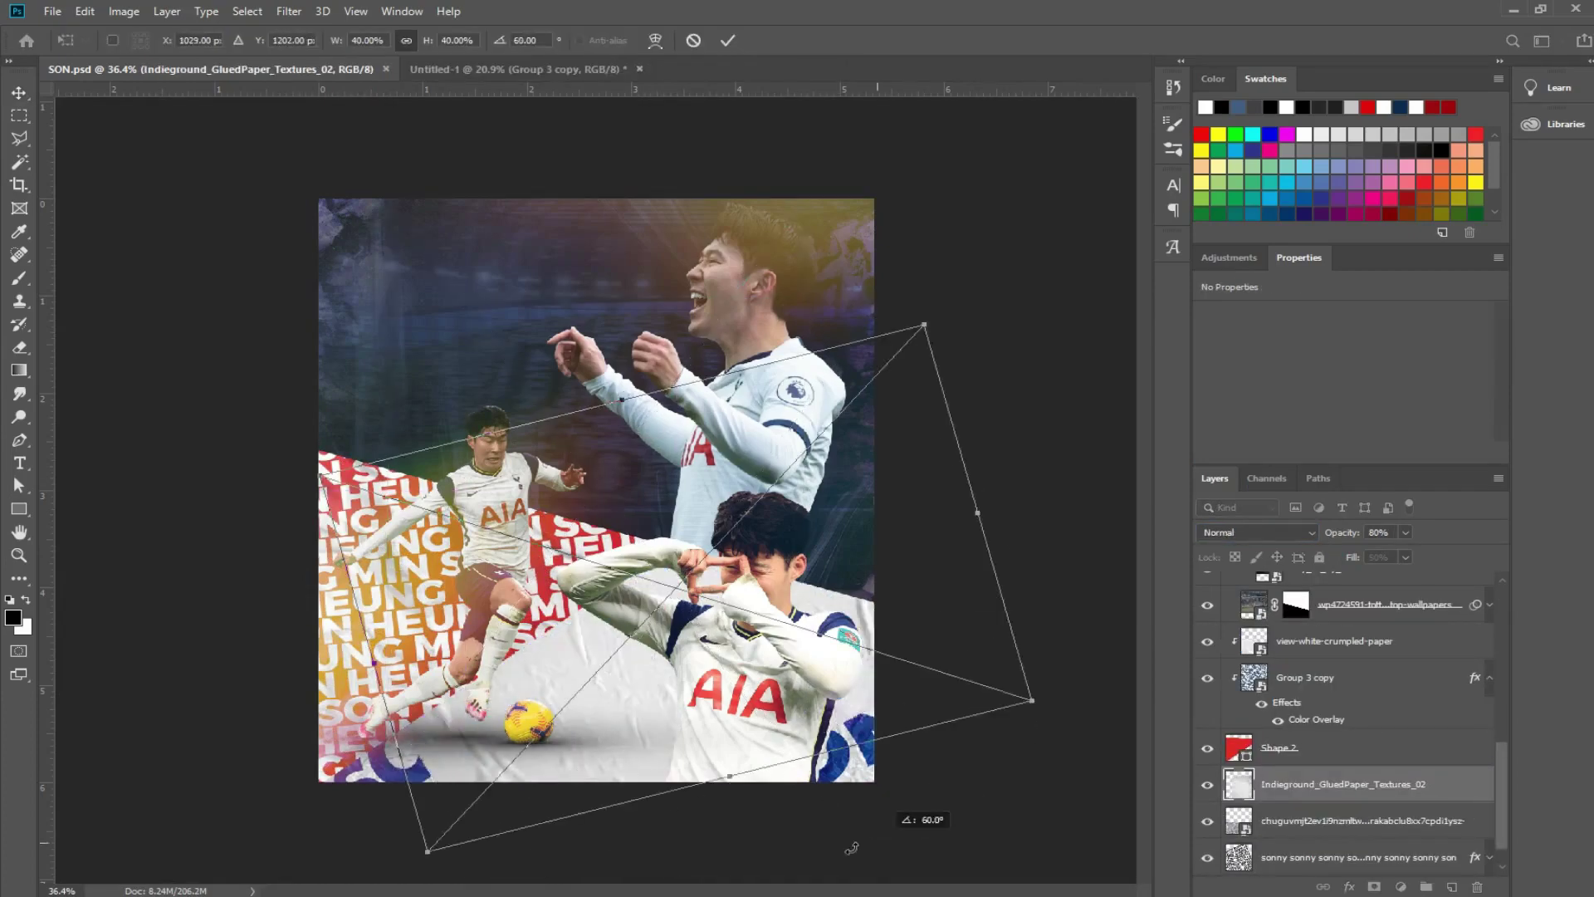
key(Return)
click(1245, 532)
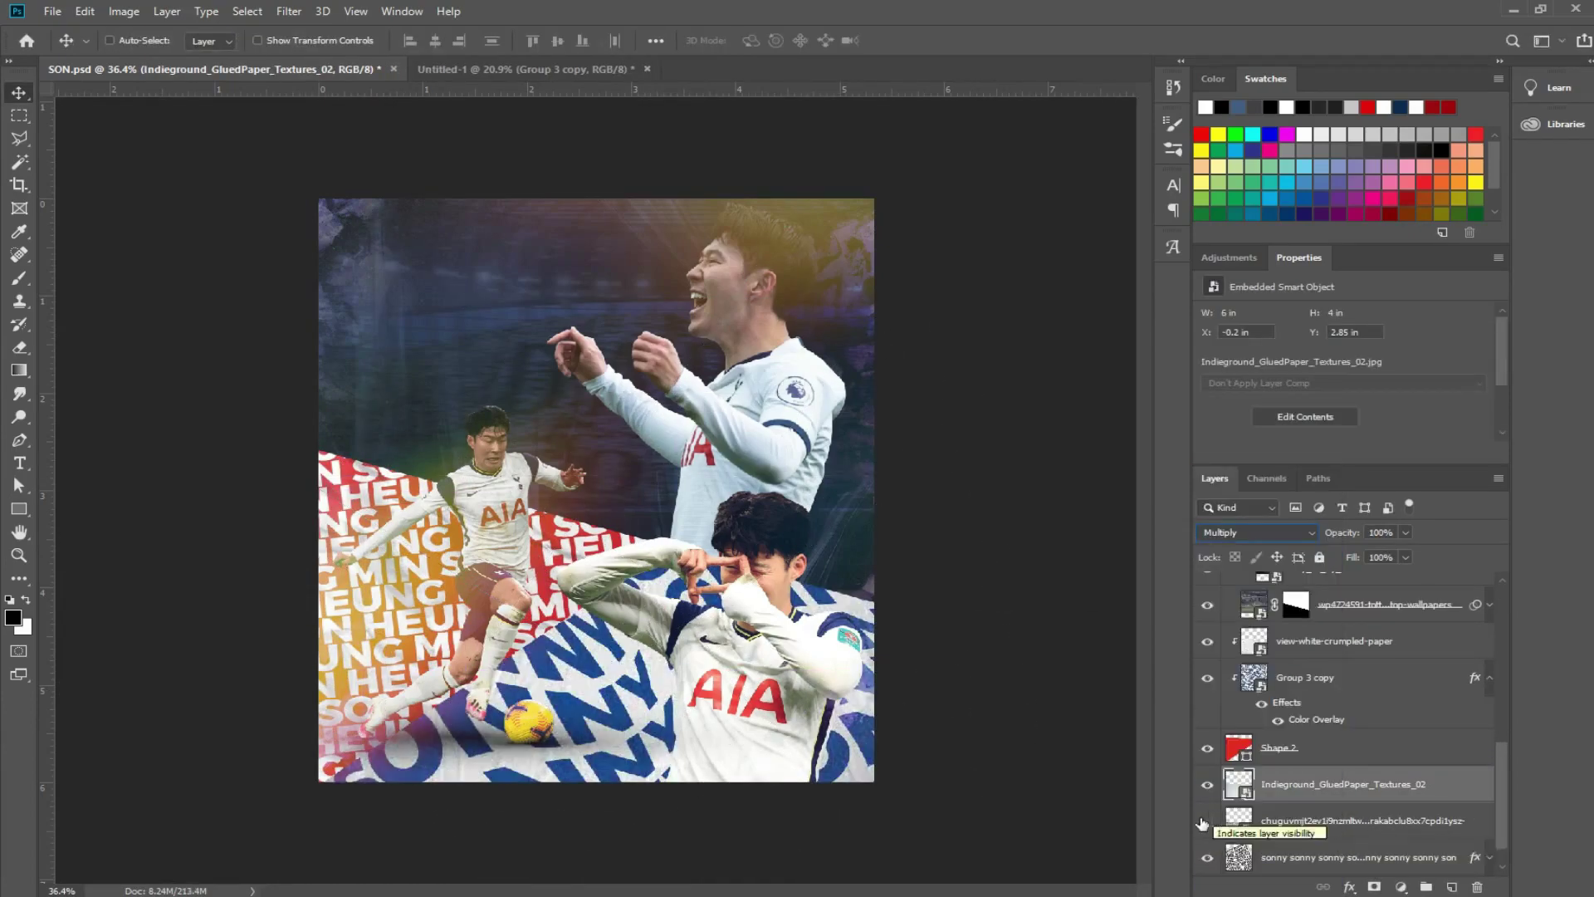
key(Return)
click(1245, 532)
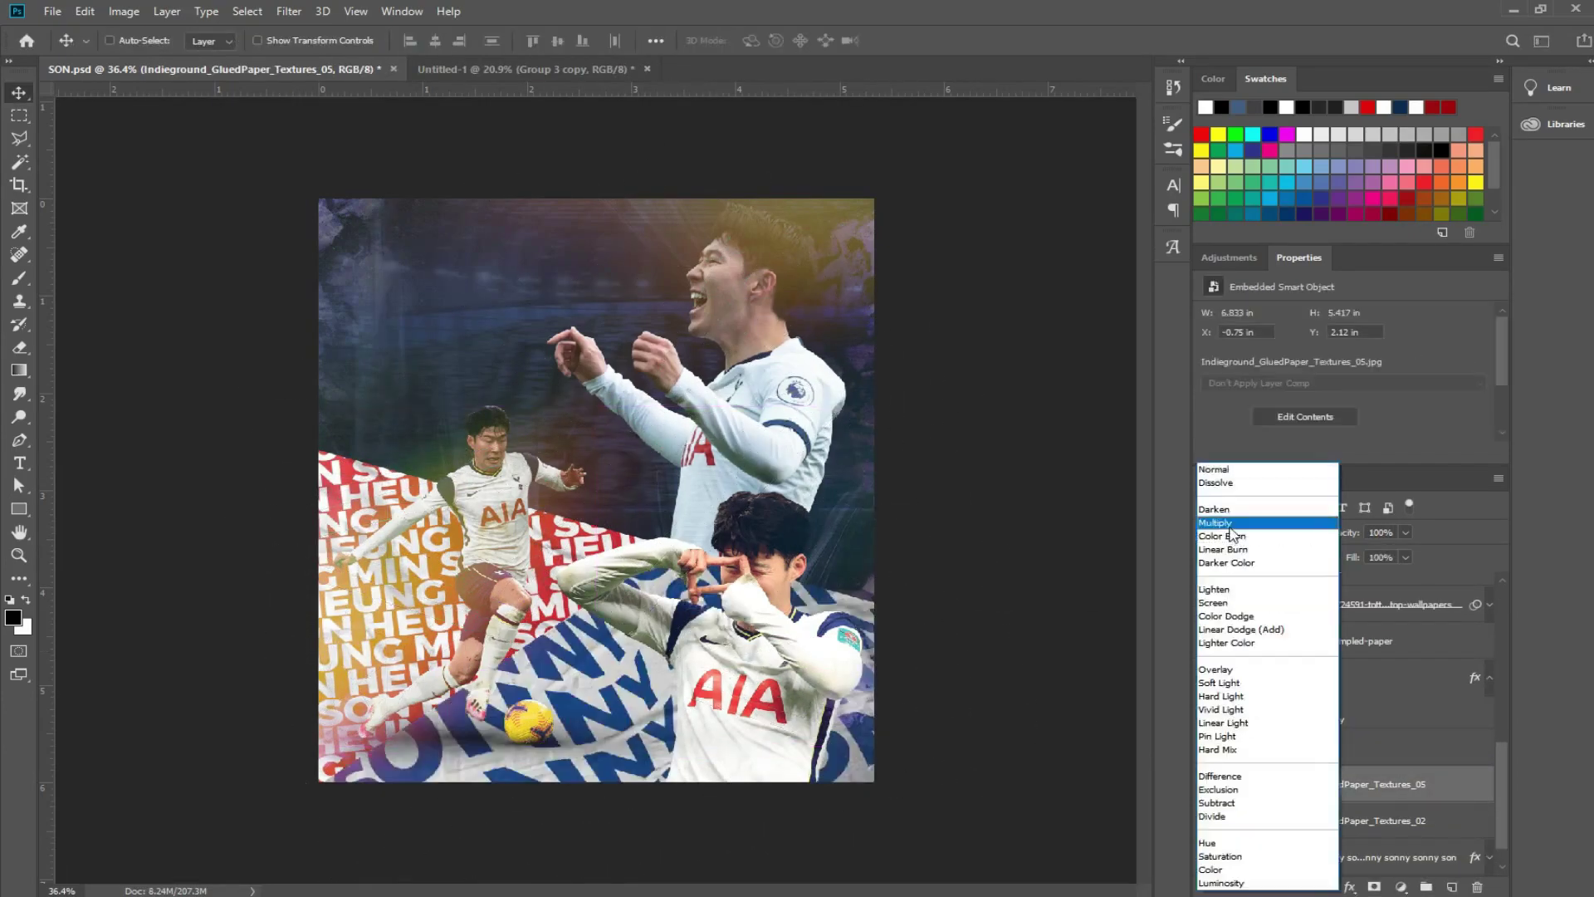
- Place the nn (9) image in Soft Light, then clip and hide the scott-evans image
key(Return)
click(1245, 532)
click(1219, 682)
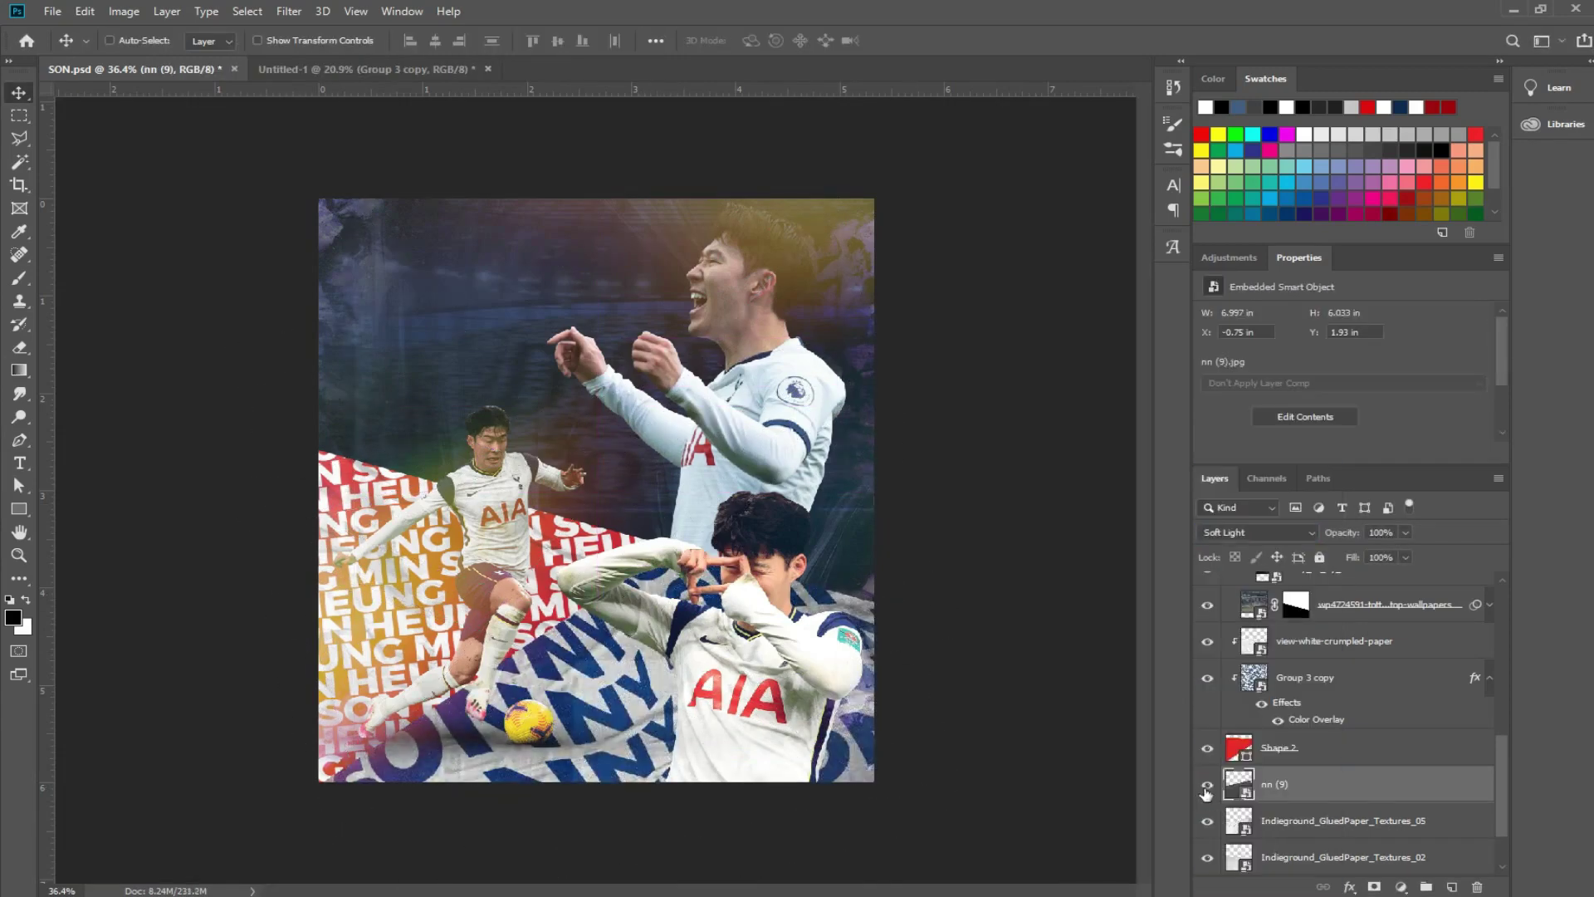
key(Return)
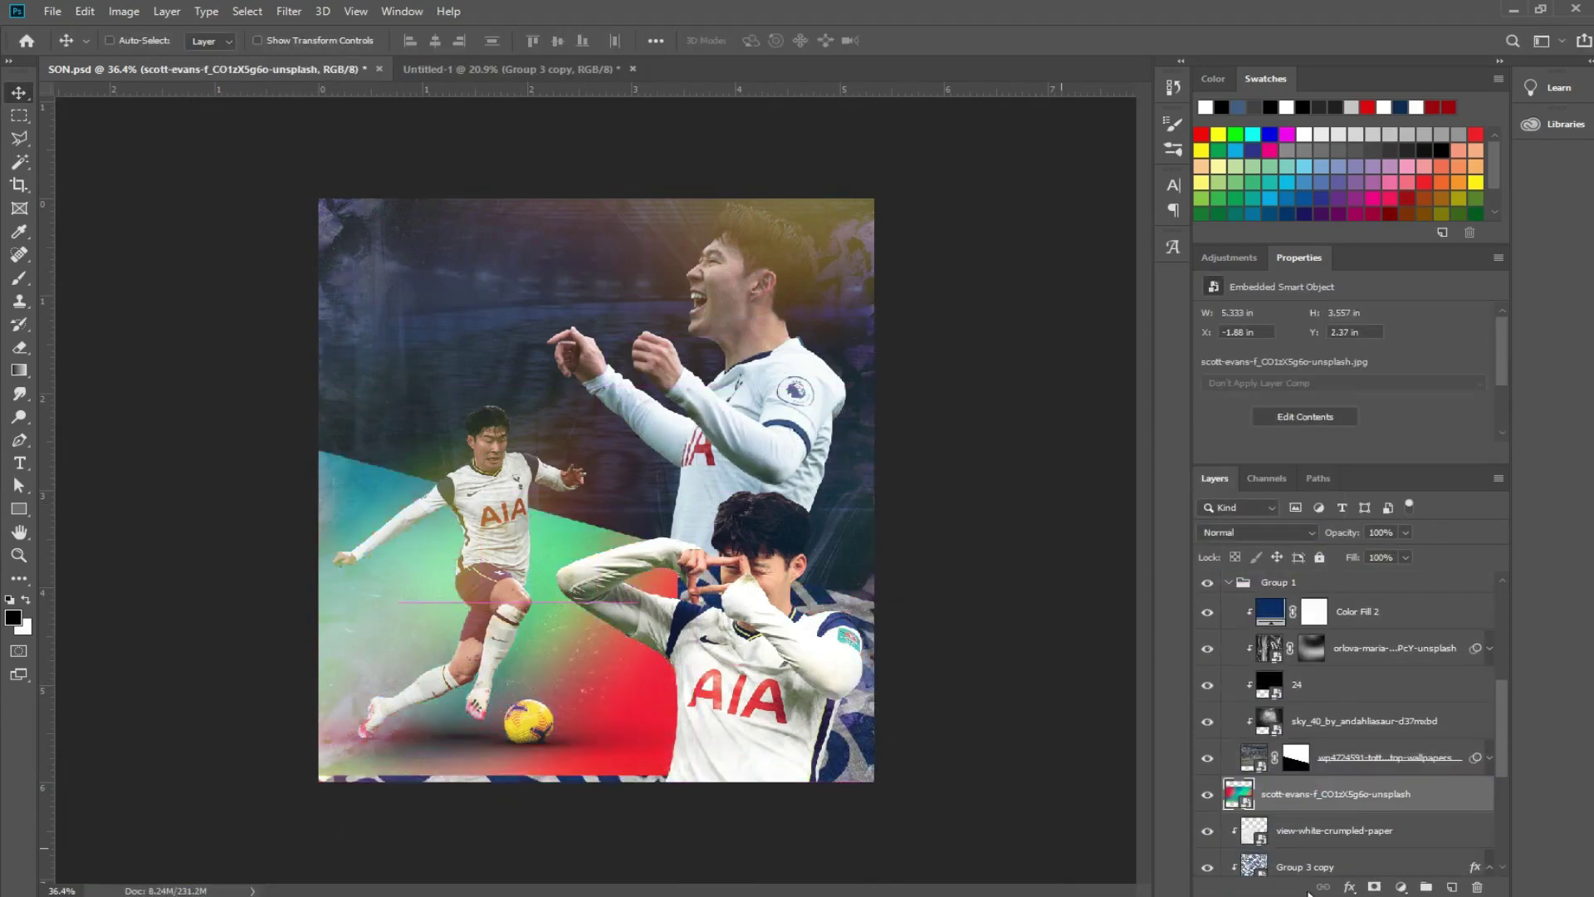
click(1208, 794)
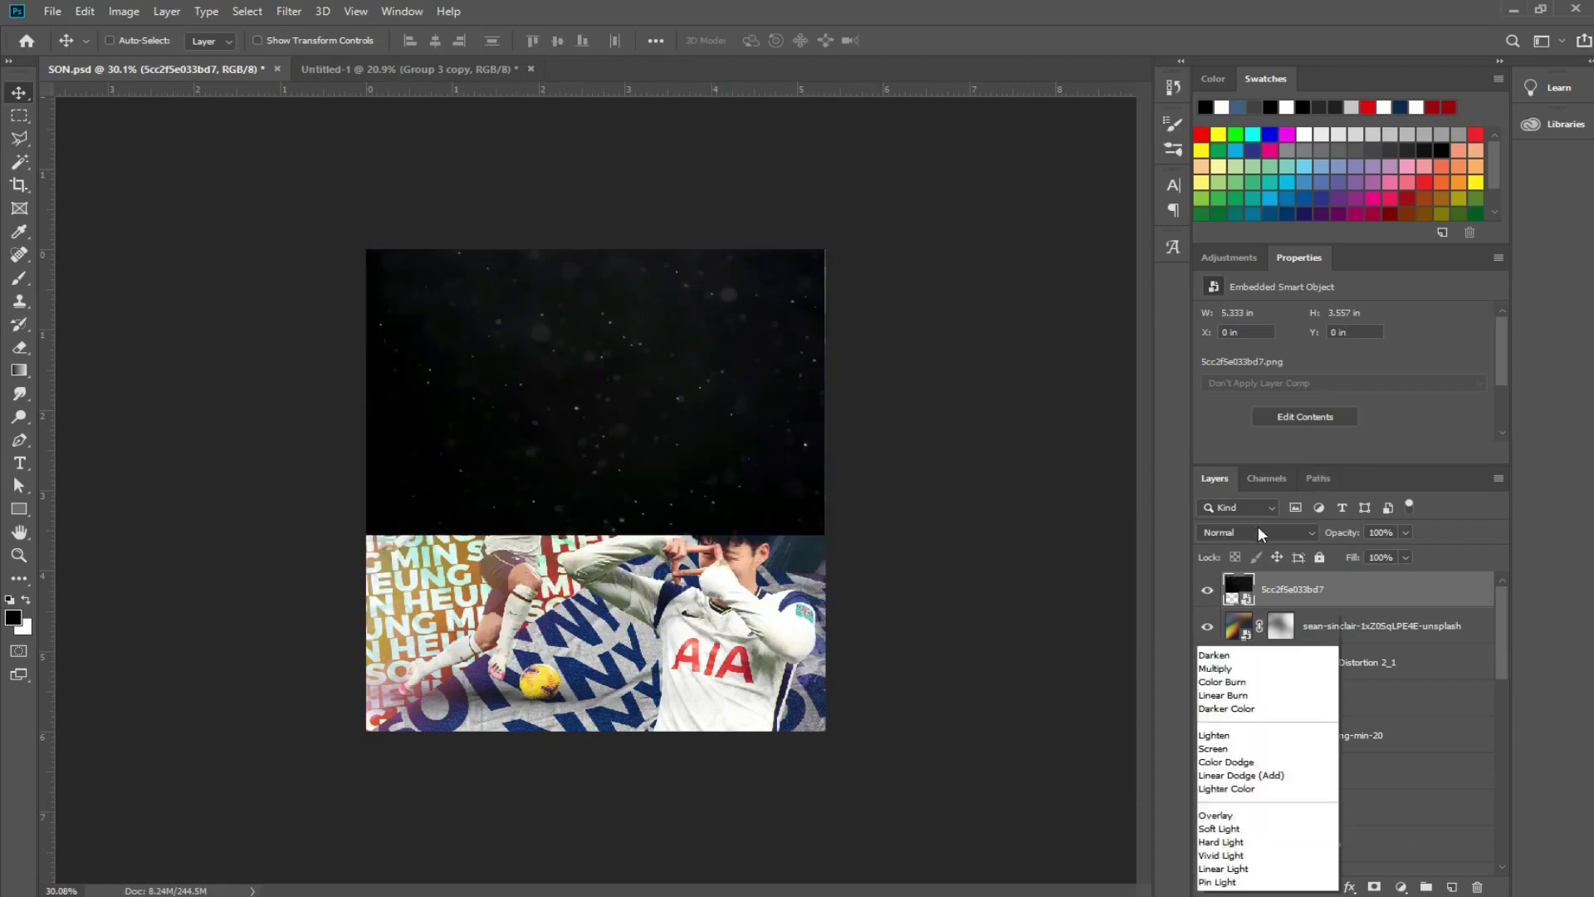
- Paint the 5cc2f5e033bd7 particles back through a black mask and motion-blur the sonny pattern
alt+click(1374, 887)
key(b)
drag(840, 409, 539, 387)
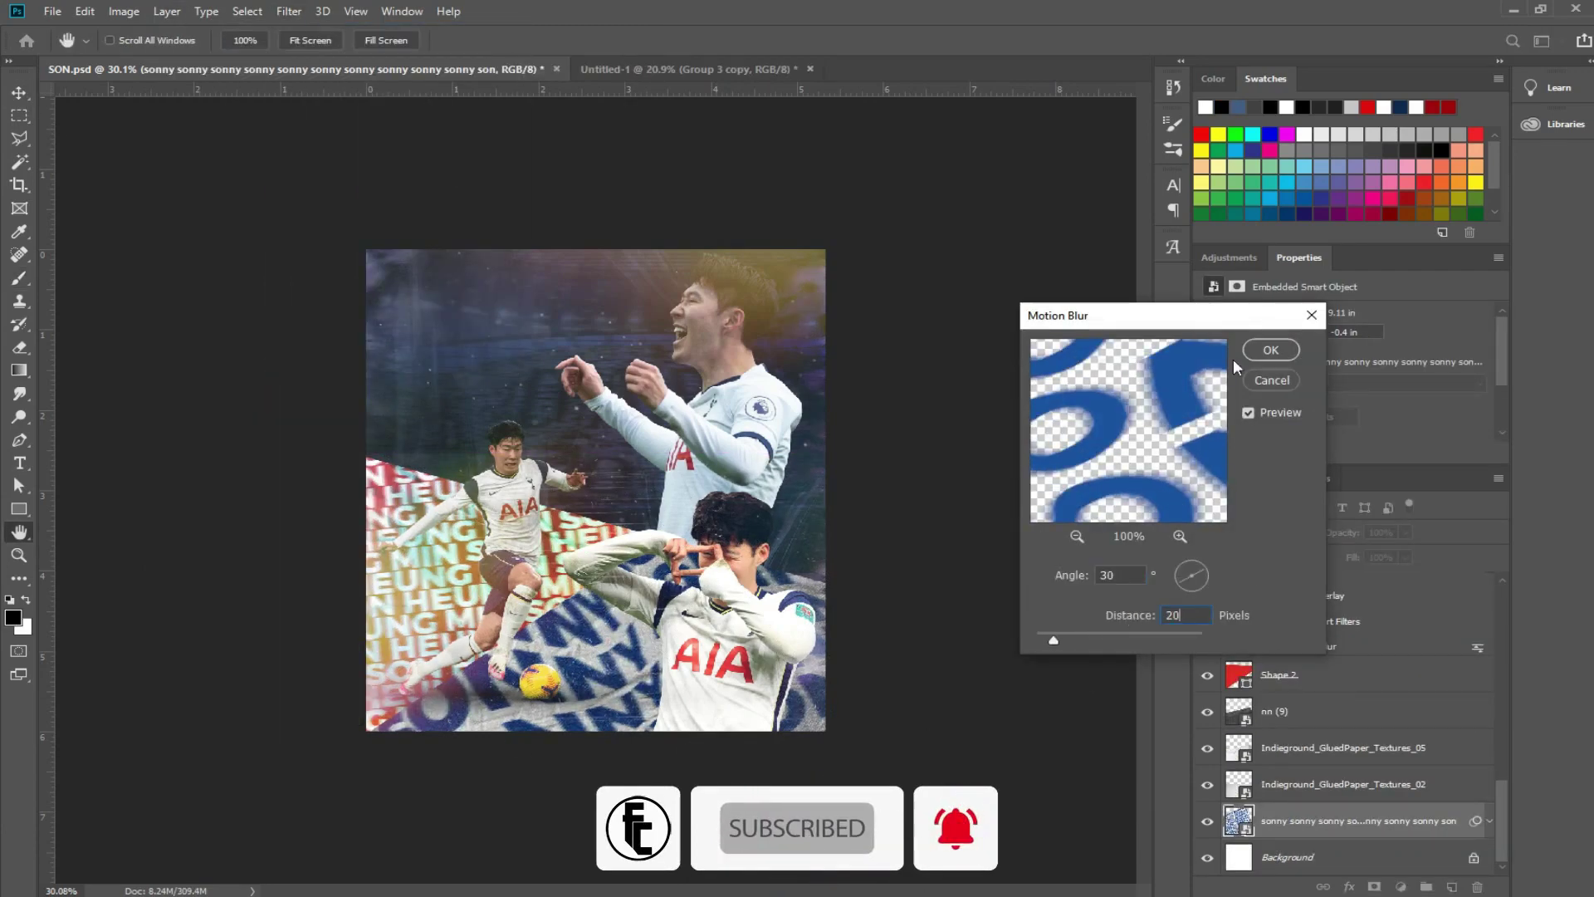
click(357, 129)
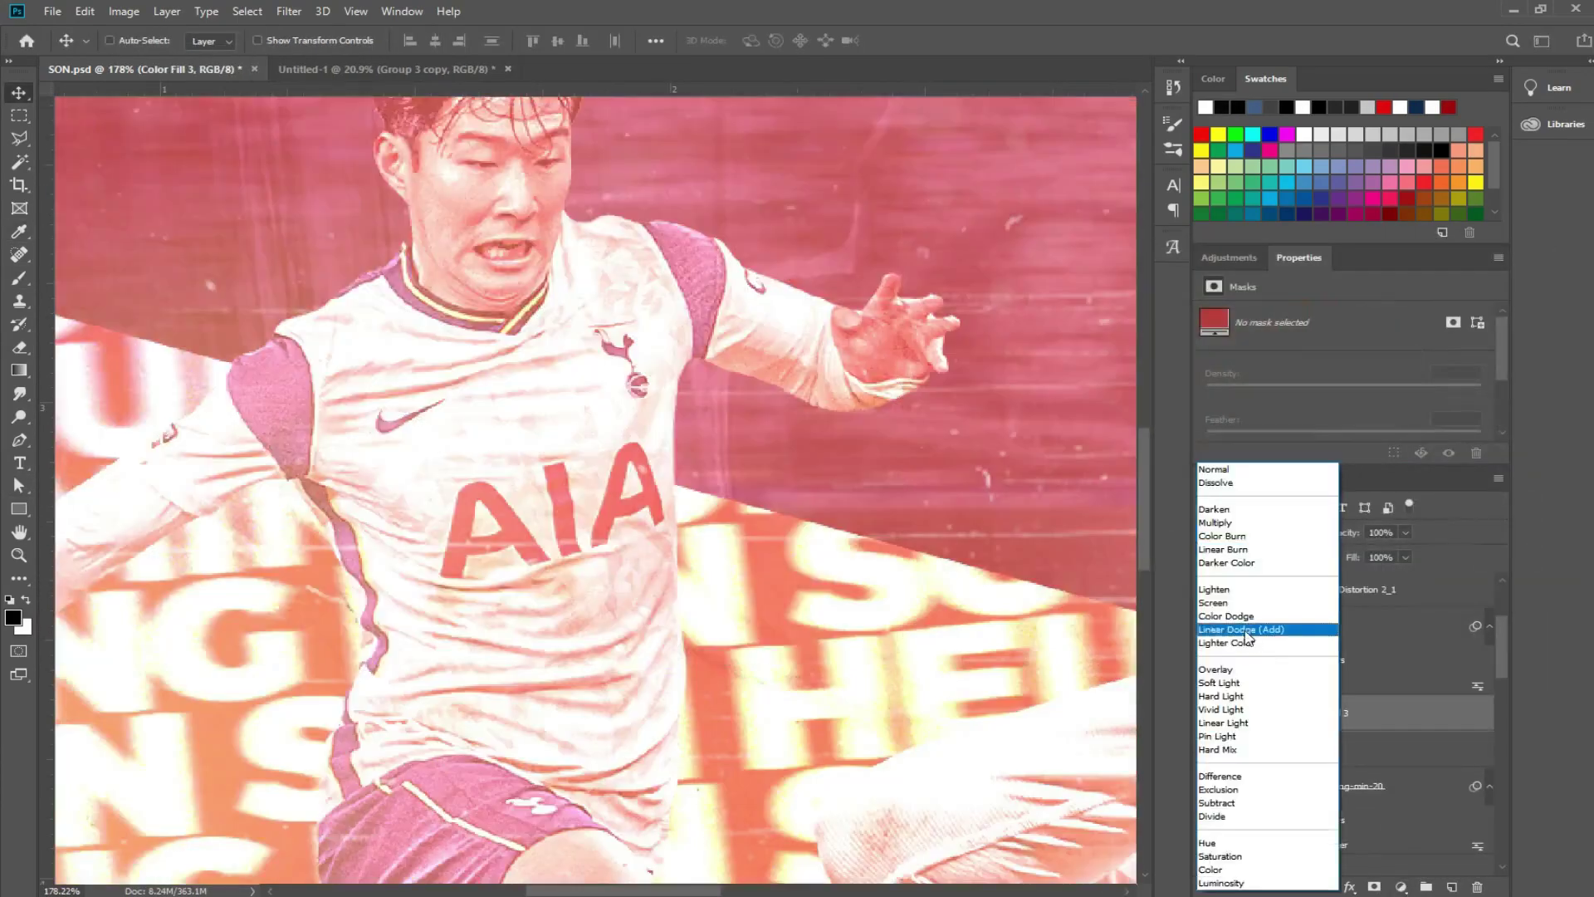
- Make the new fill layer blue #1a60e6 and invert its mask to hide it
text(20)
scroll(477, 511, up, 4)
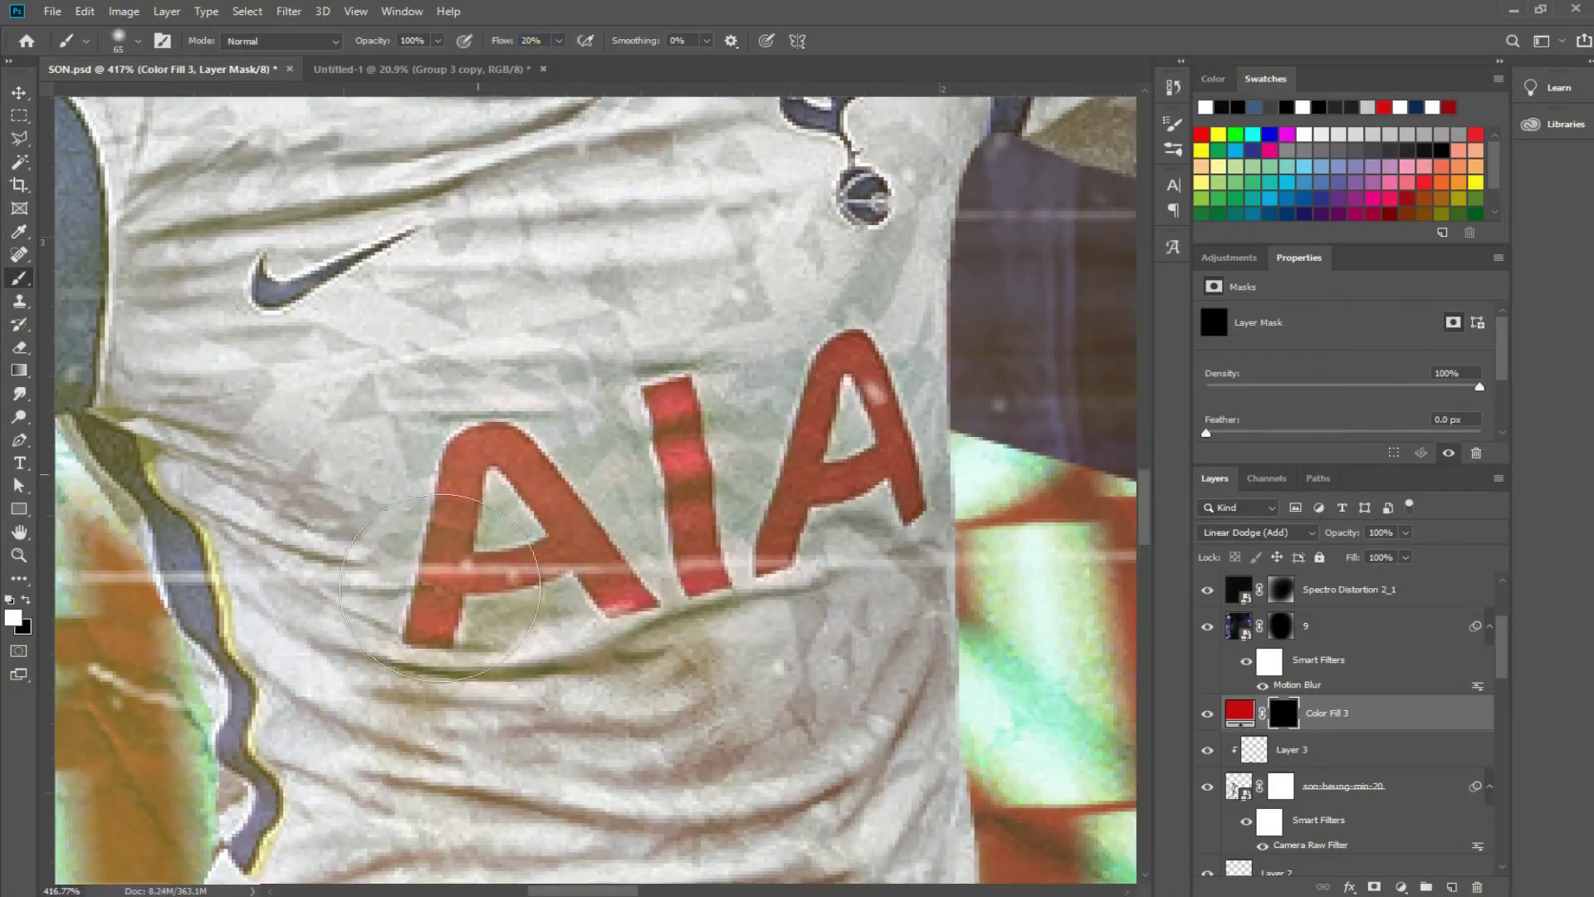
scroll(504, 496, up, 10)
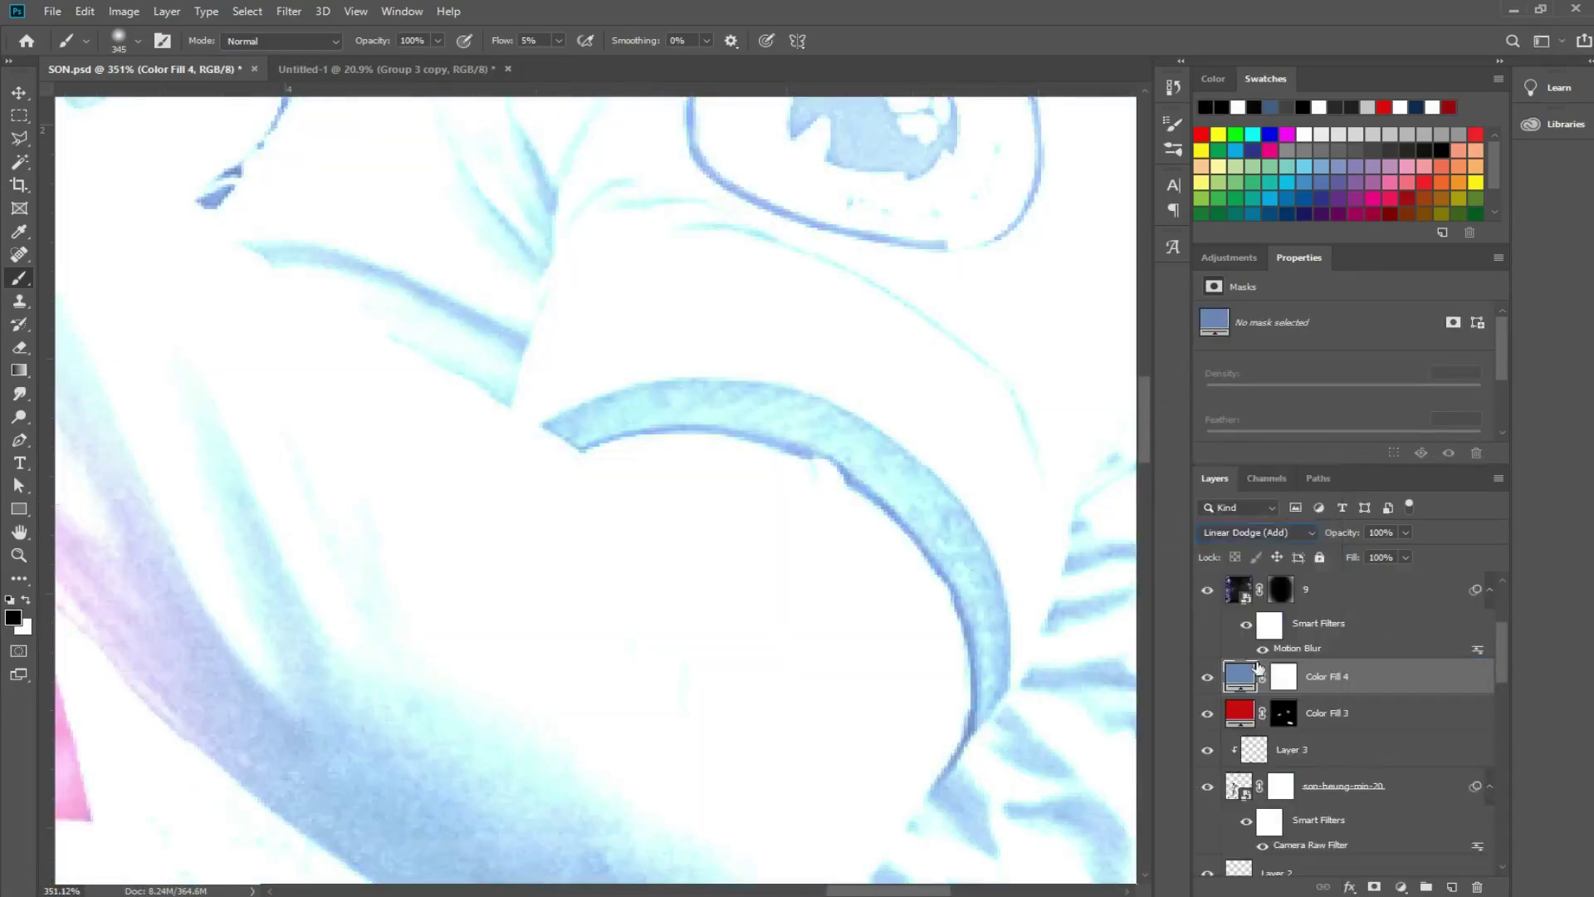
double_click(1241, 674)
drag(1322, 325, 1332, 316)
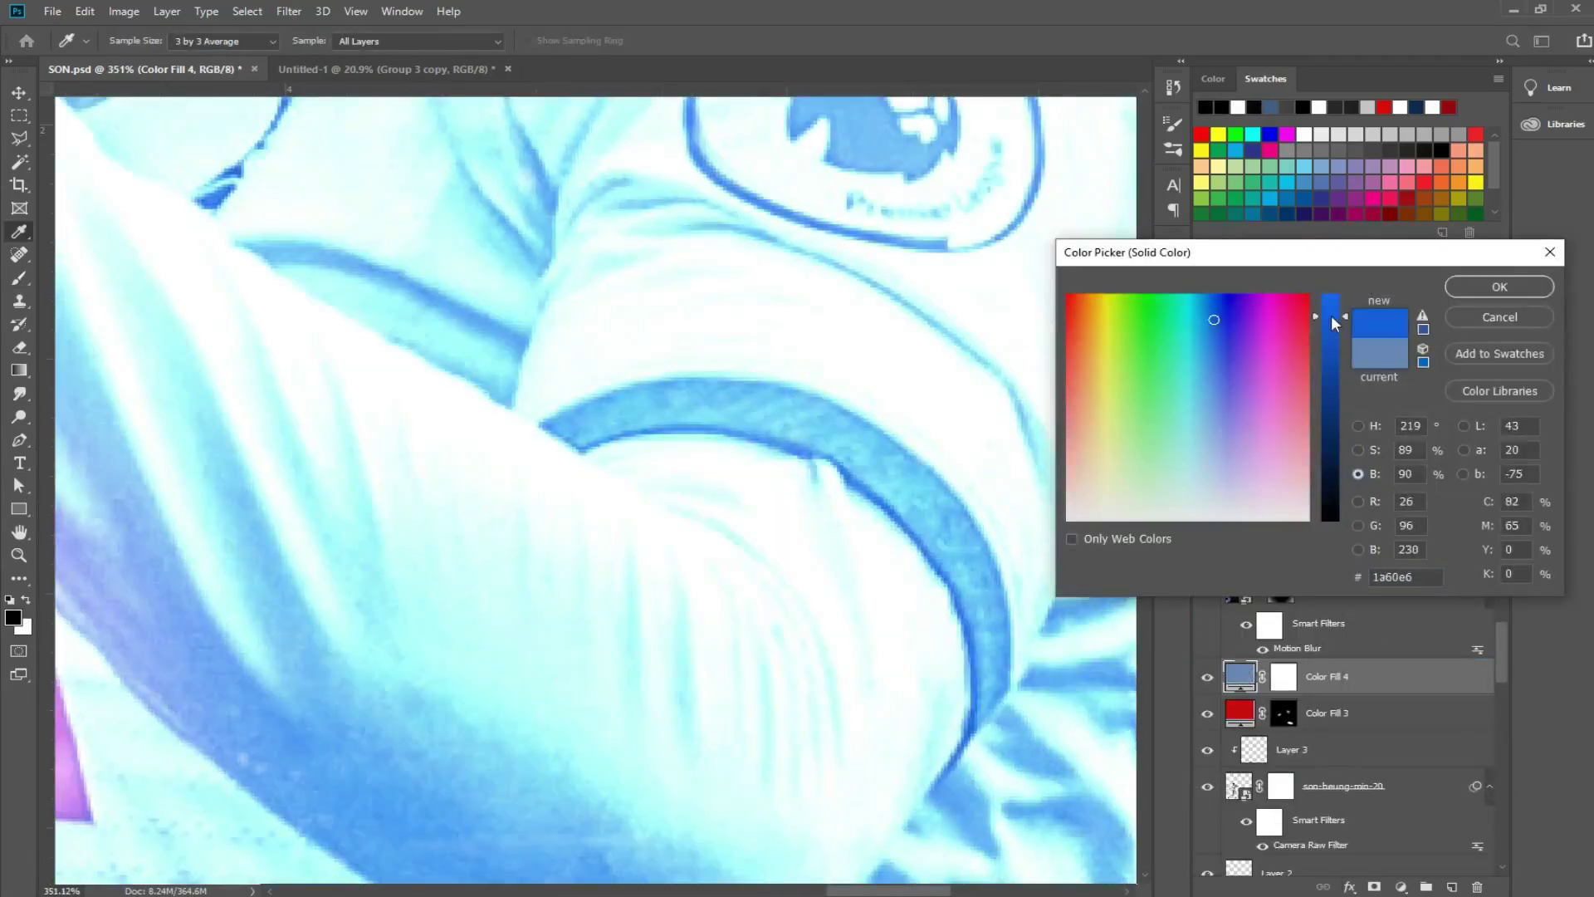
click(1499, 285)
click(1283, 676)
key(ctrl+i)
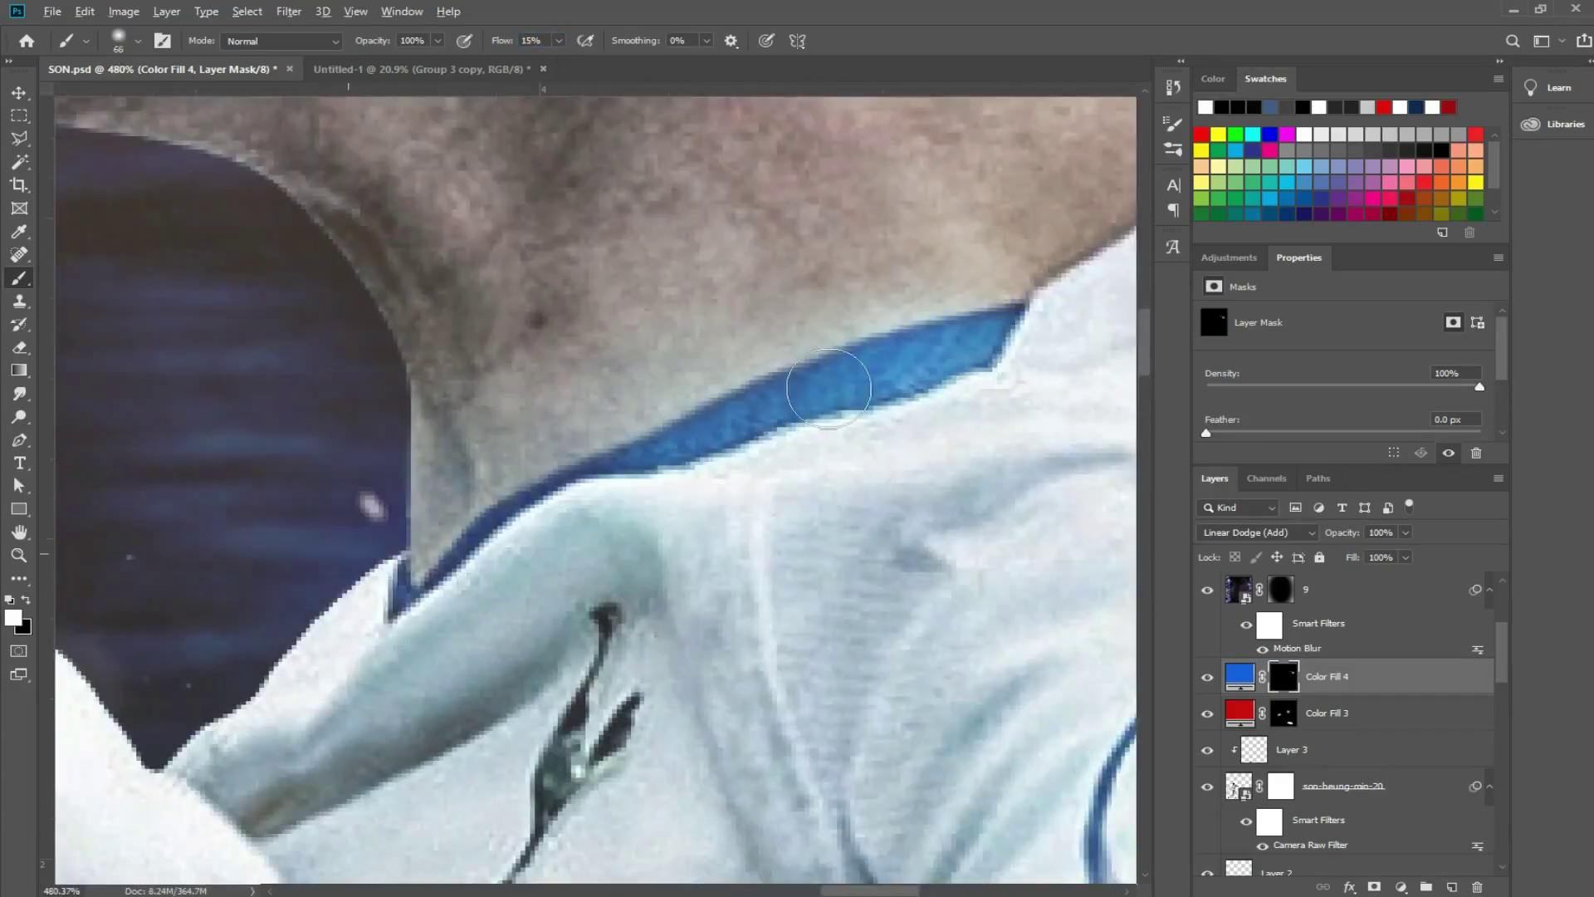
- Paint white on the blue fill's mask to brighten the kits' navy trims
scroll(614, 595, up, 5)
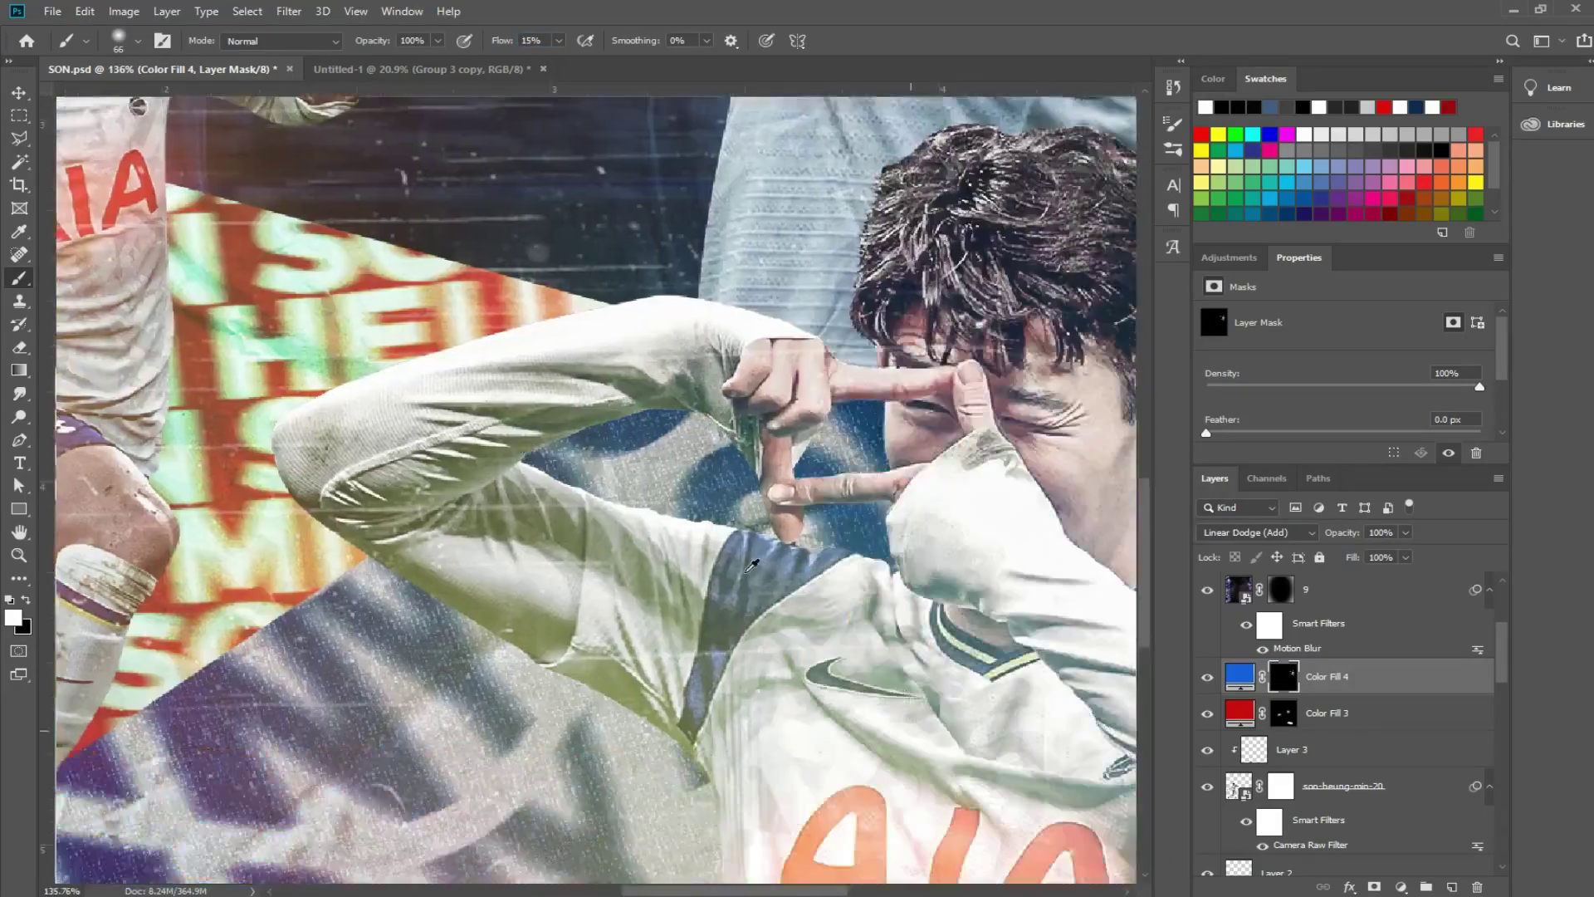
scroll(581, 597, up, 3)
scroll(540, 601, down, 4)
scroll(501, 603, up, 3)
scroll(501, 604, down, 5)
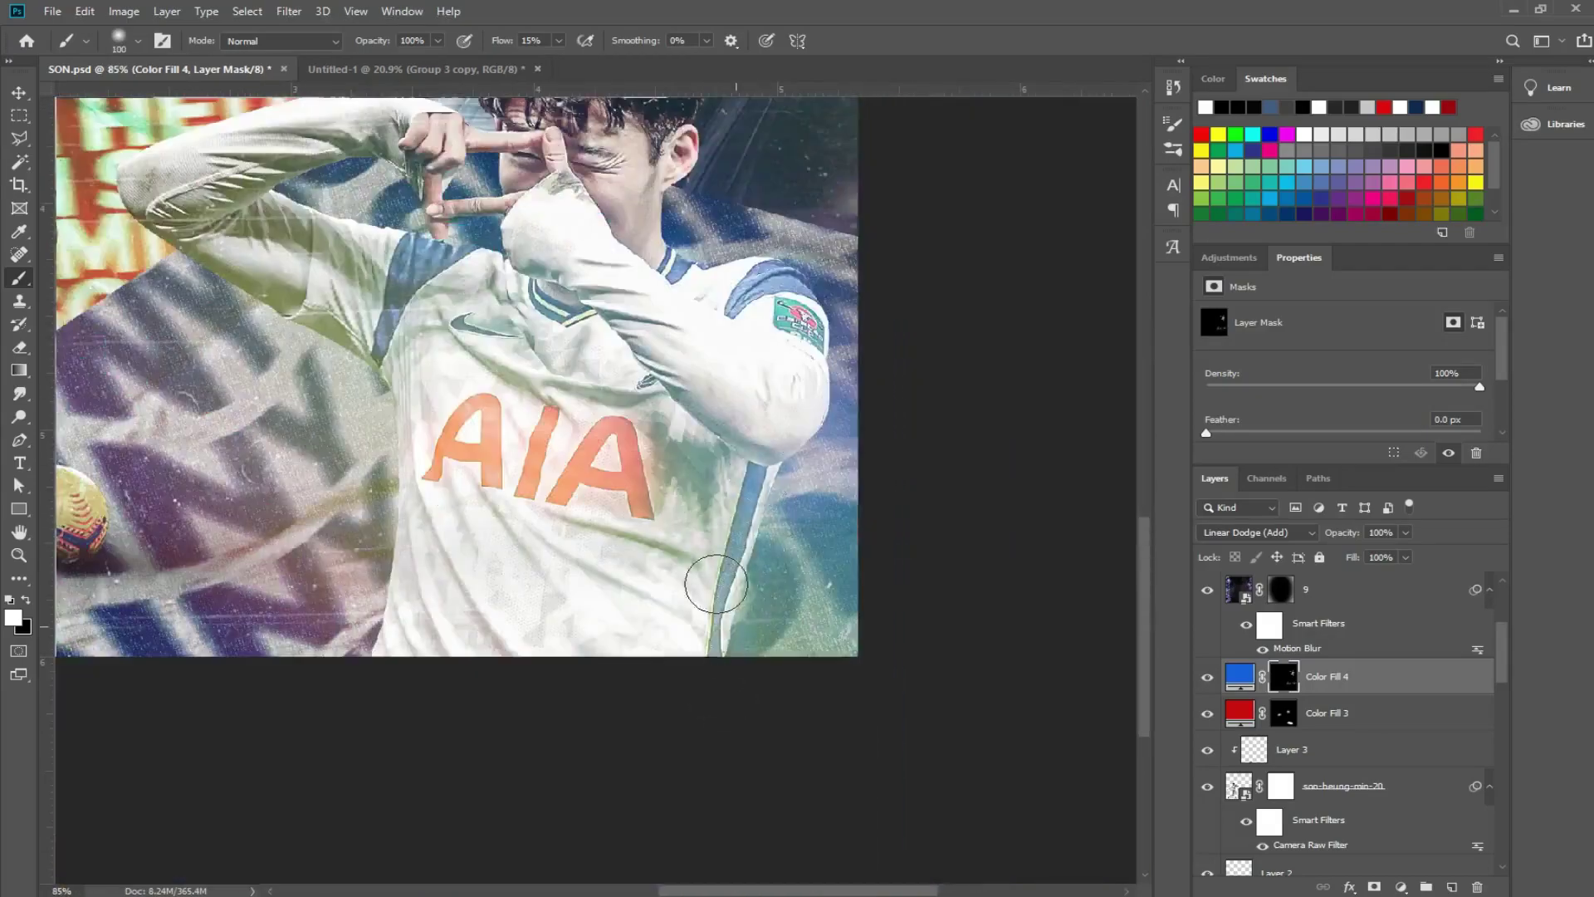
scroll(501, 603, down, 2)
key(x)
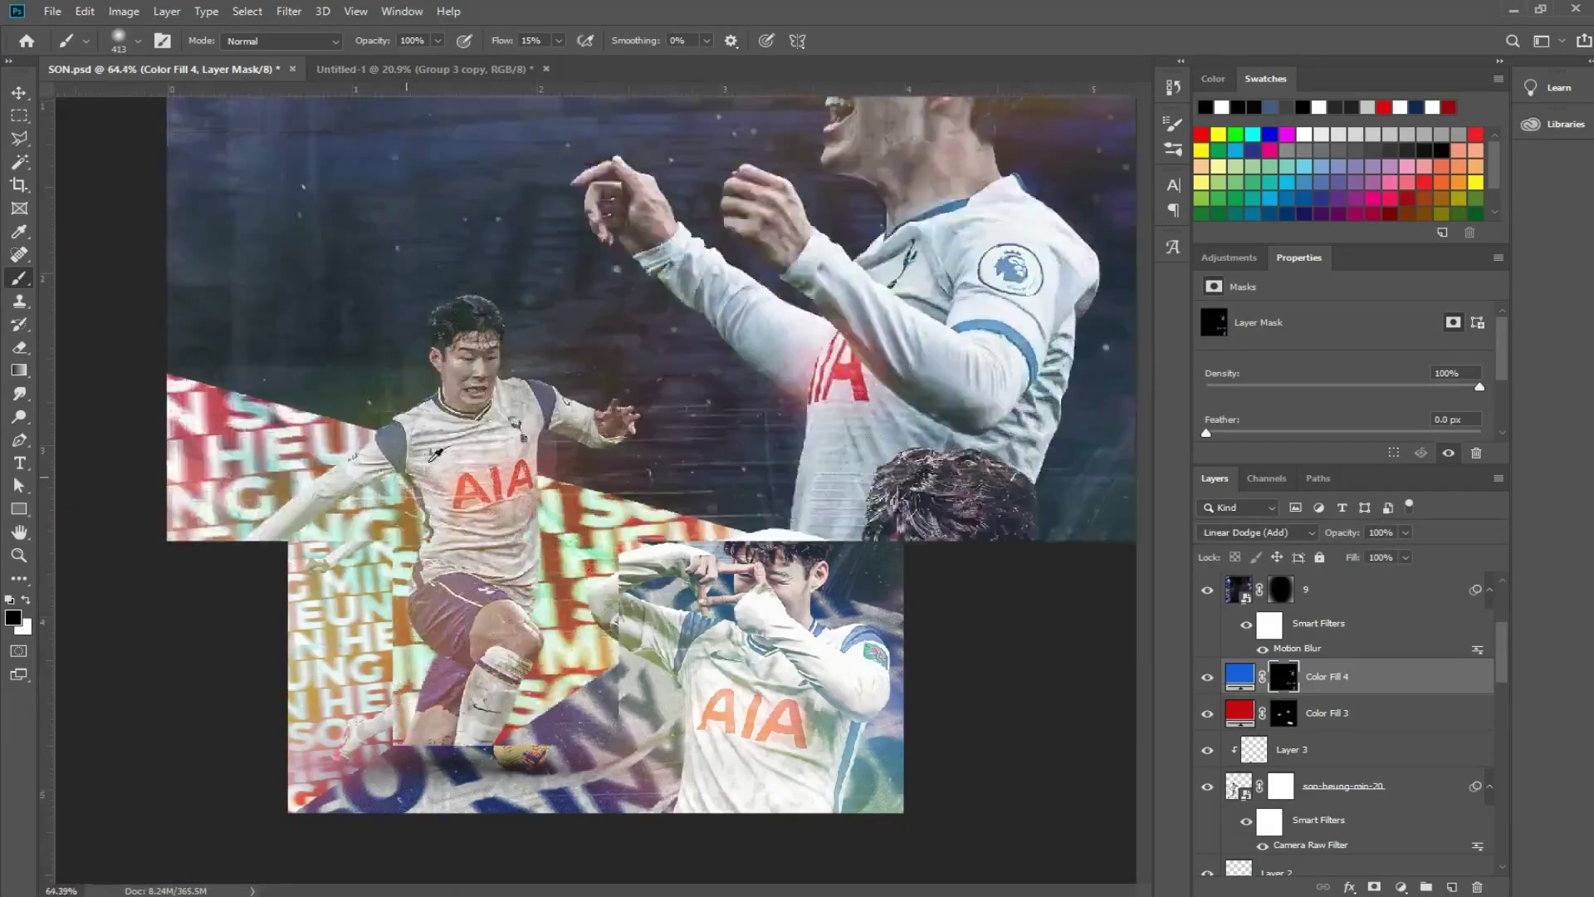
scroll(925, 514, up, 10)
scroll(926, 514, down, 4)
scroll(506, 542, up, 2)
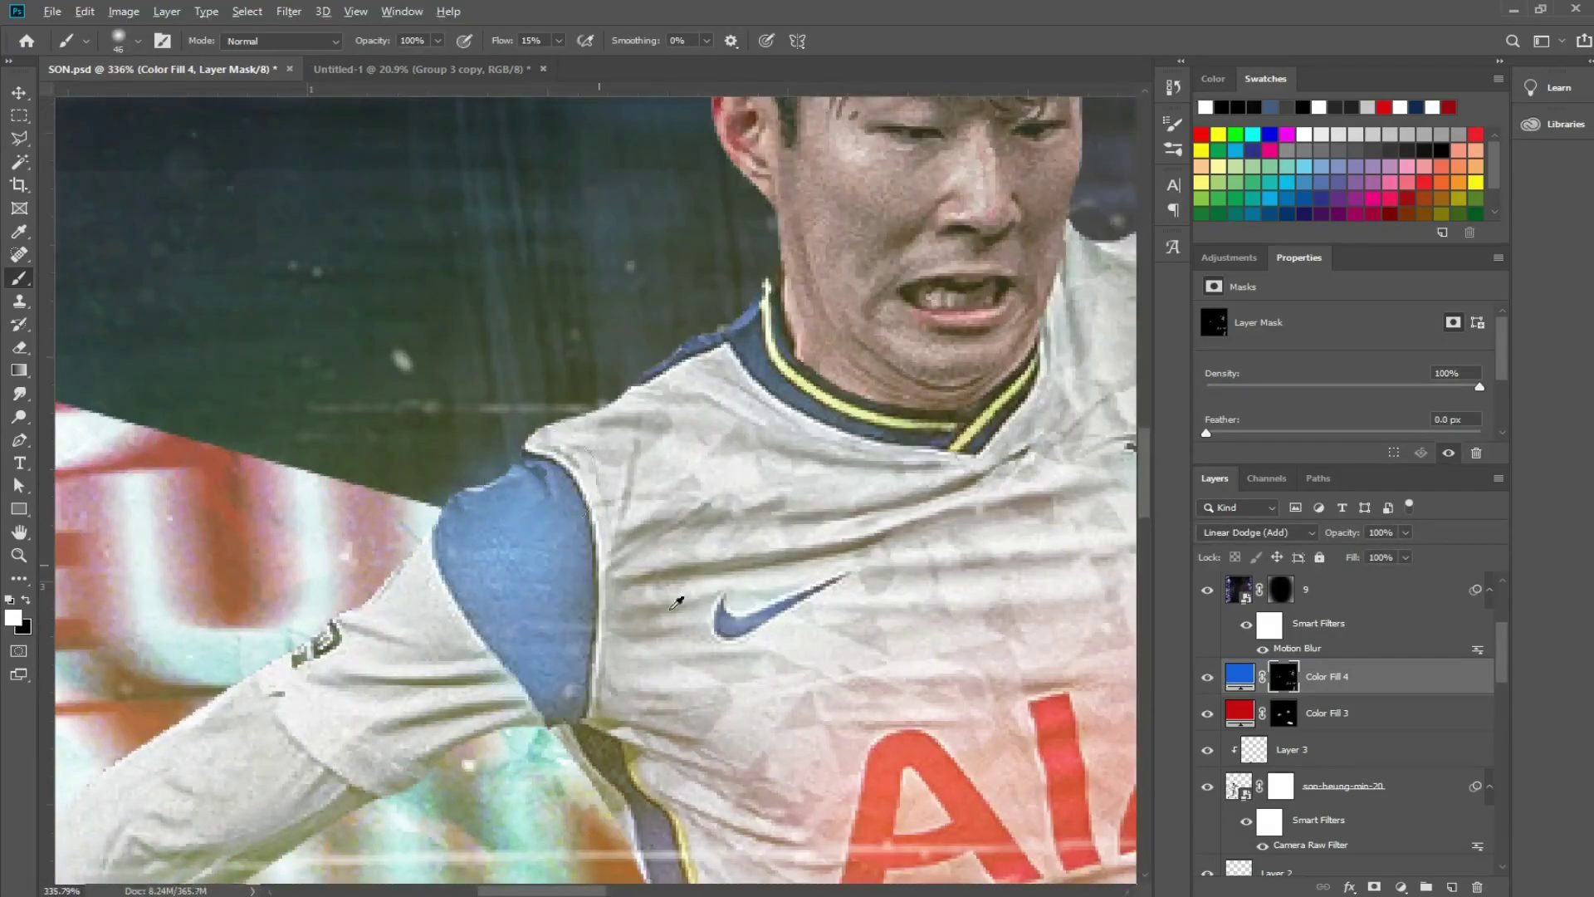
scroll(855, 552, down, 4)
drag(304, 753, 463, 413)
scroll(463, 413, up, 4)
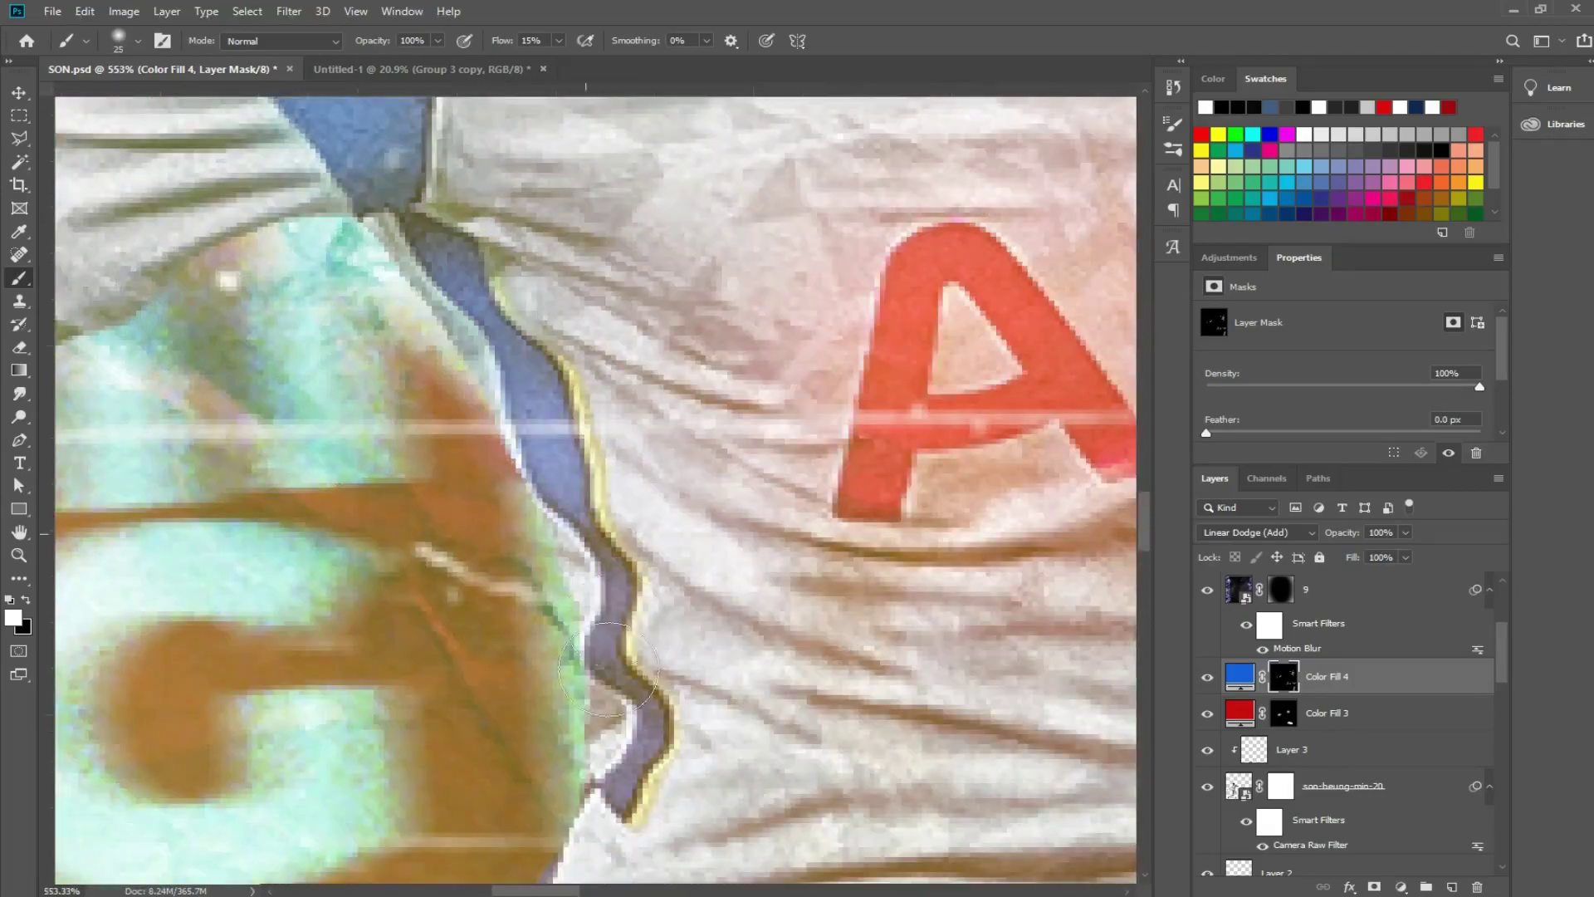
scroll(540, 581, down, 2)
scroll(653, 741, down, 2)
scroll(653, 741, down, 5)
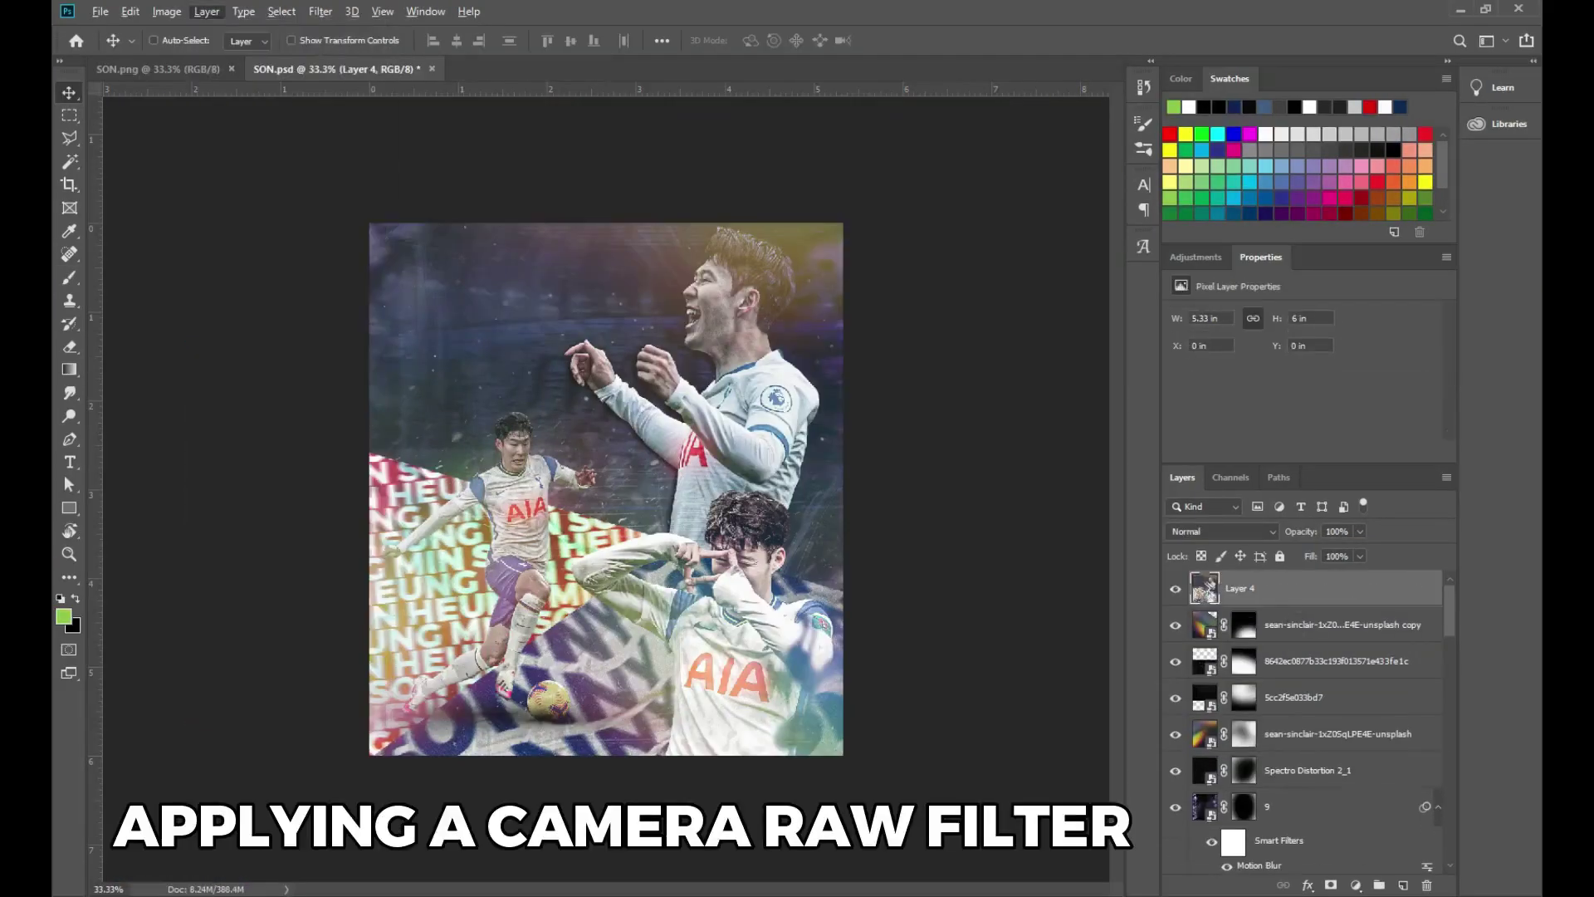
- In Camera Raw set Highlights -100, Shadows +100, Contrast +13, then check Detail and Split Toning
key(ctrl+shift+a)
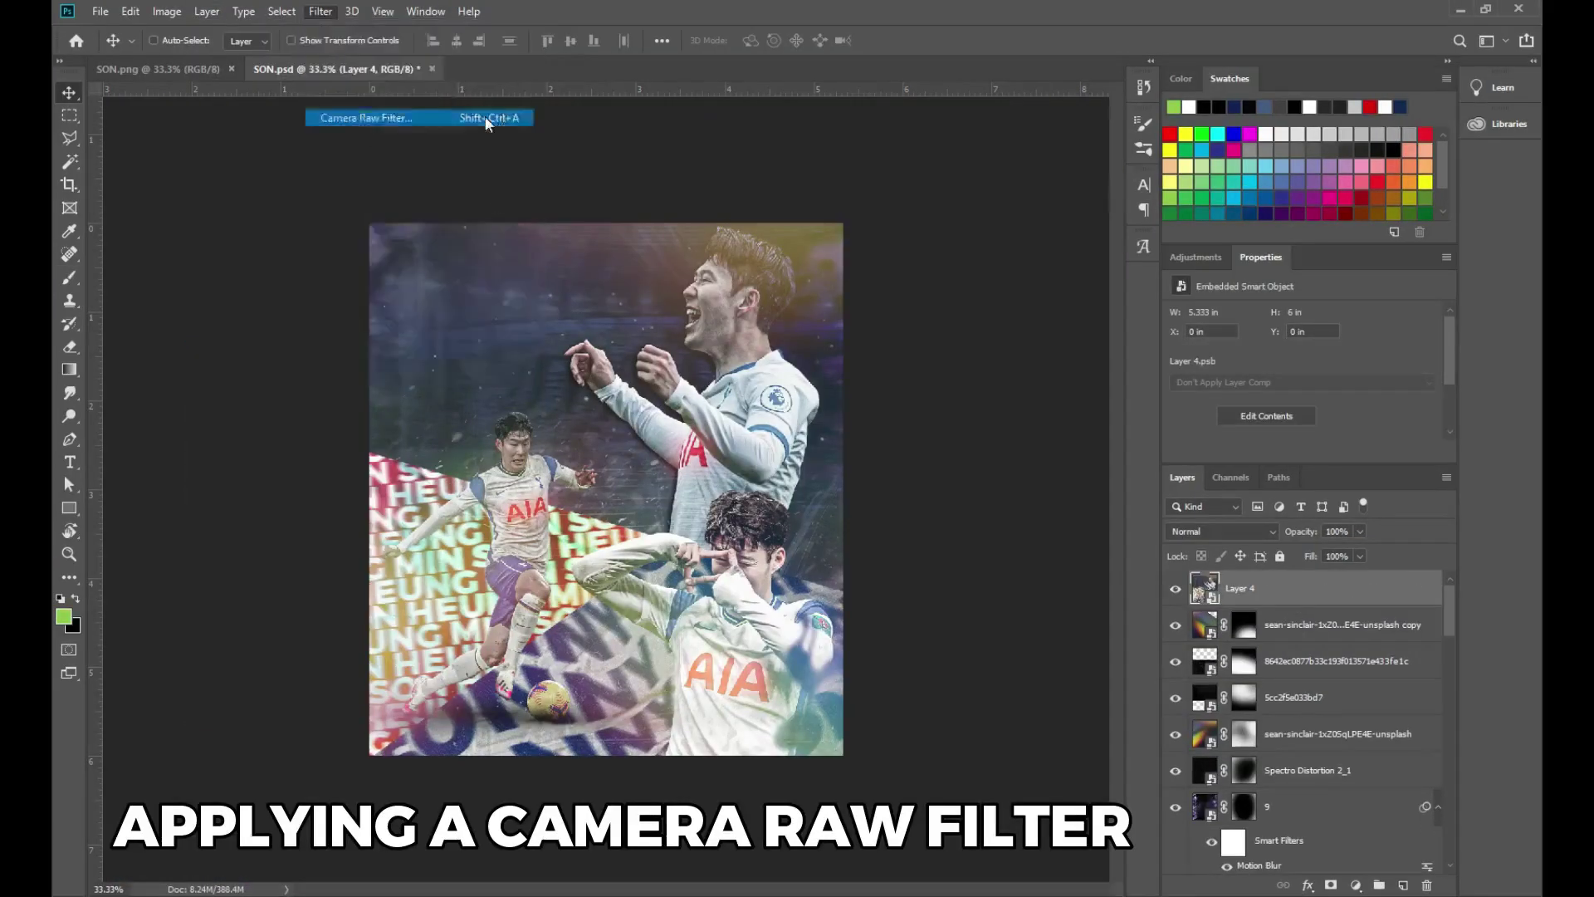
drag(1408, 453, 1301, 454)
drag(1408, 480, 1514, 481)
drag(1407, 426, 1421, 426)
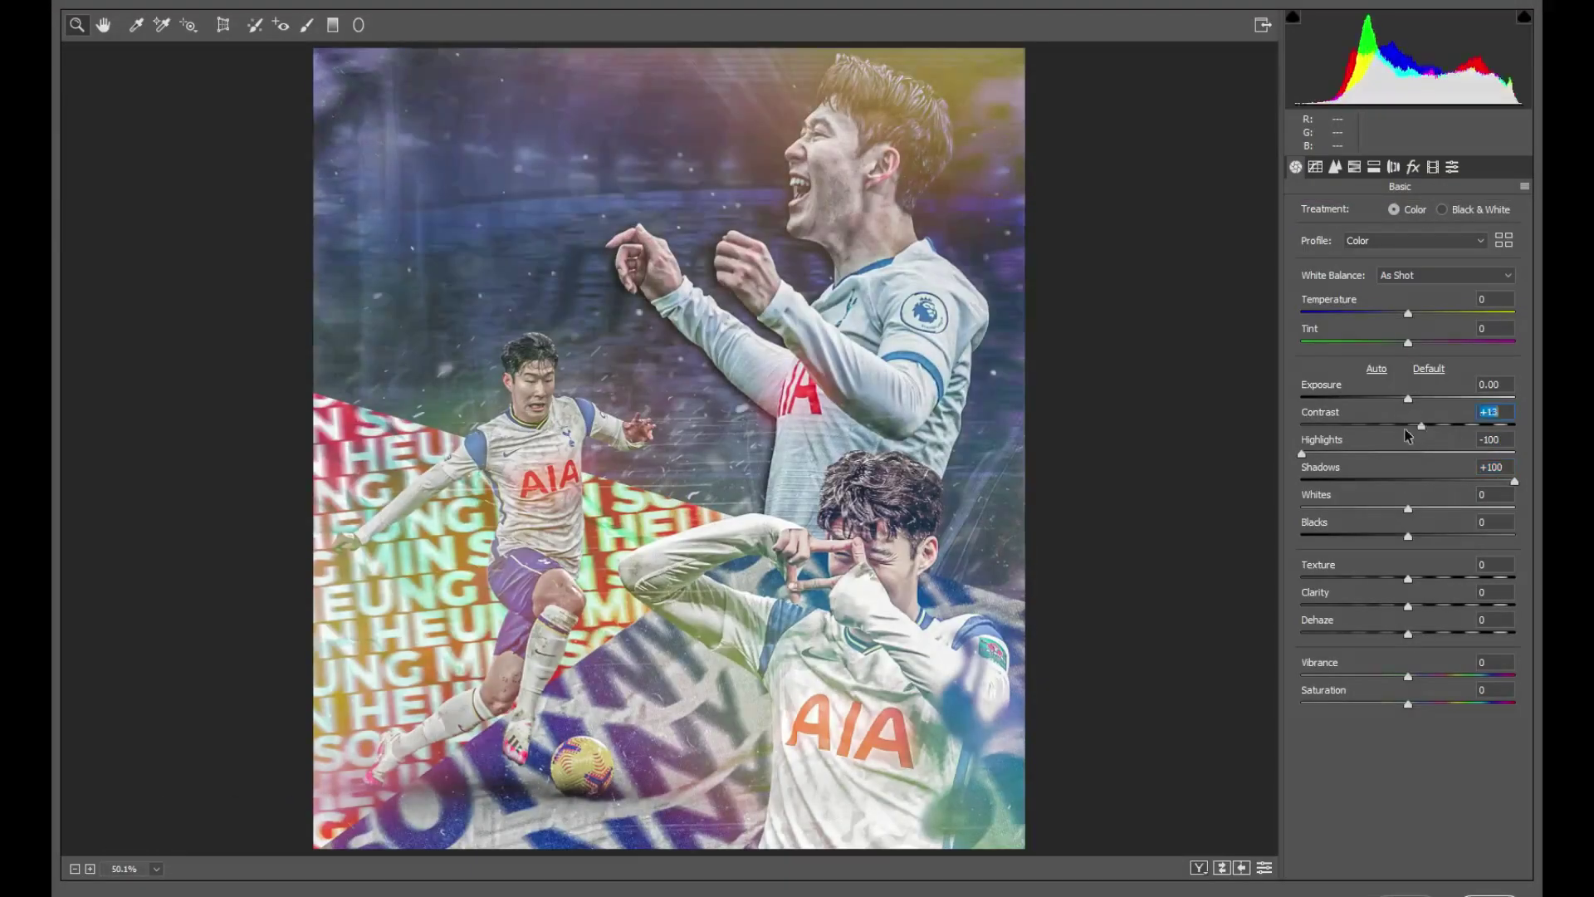
click(1334, 166)
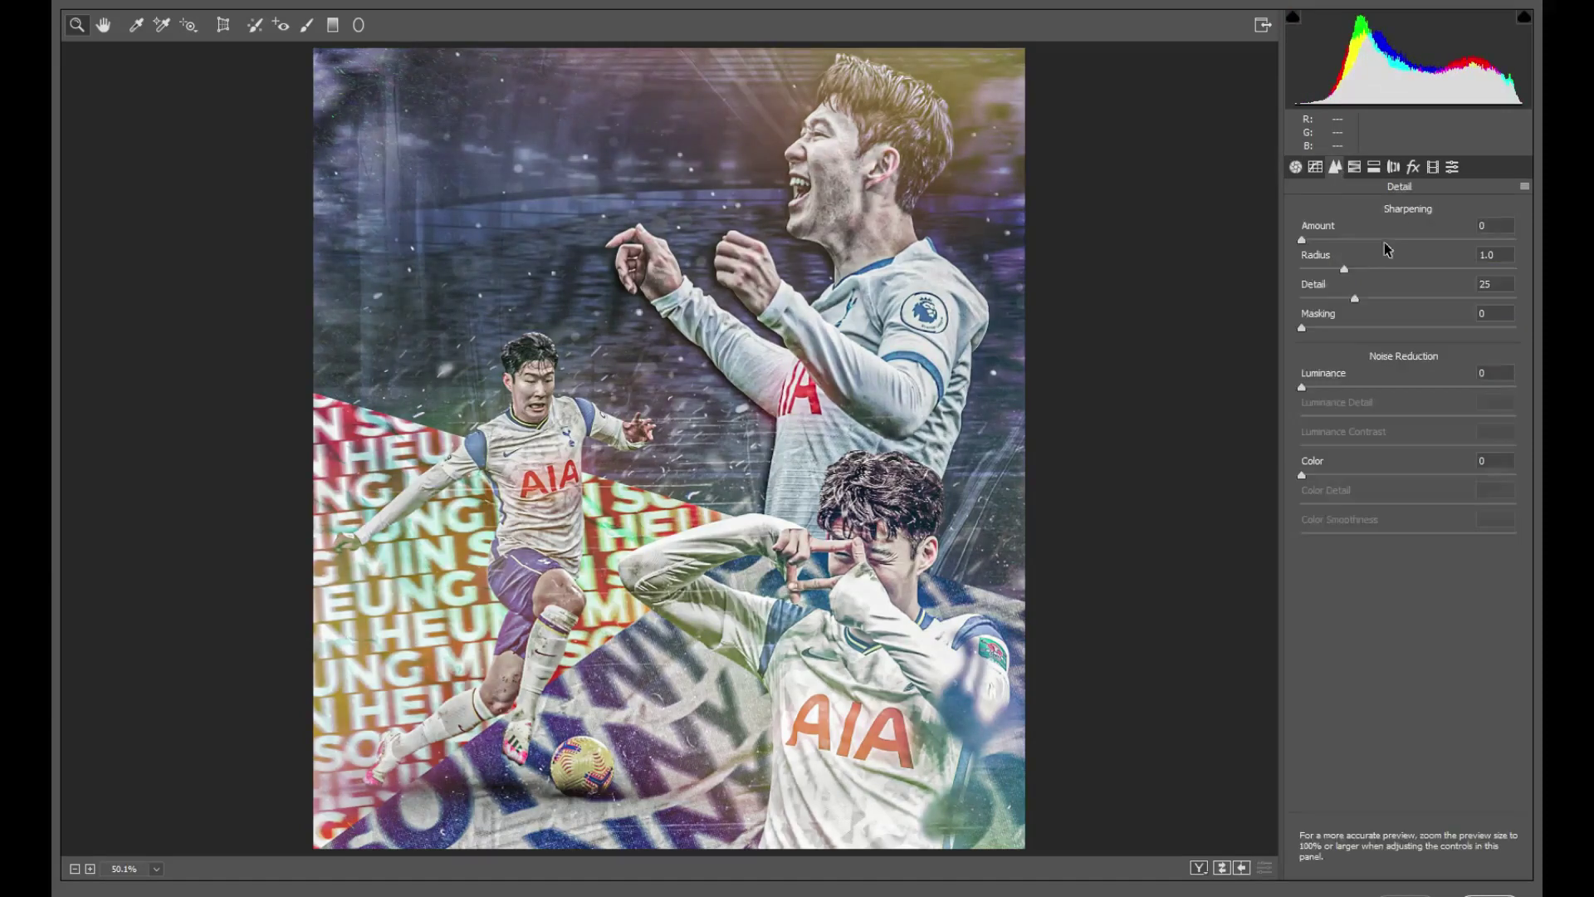
click(1373, 166)
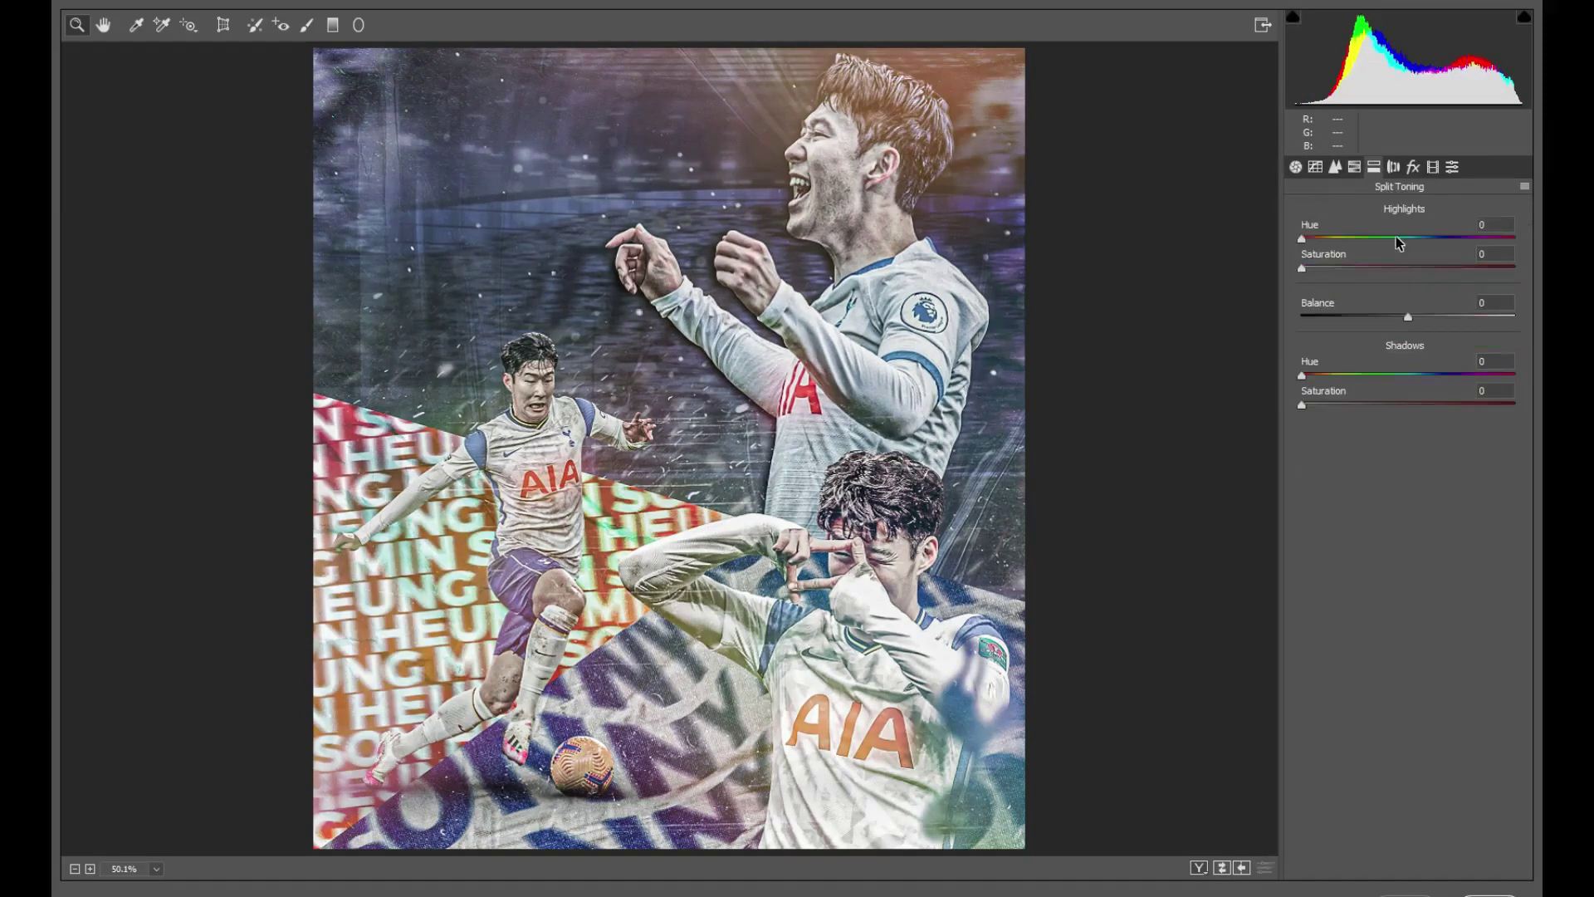